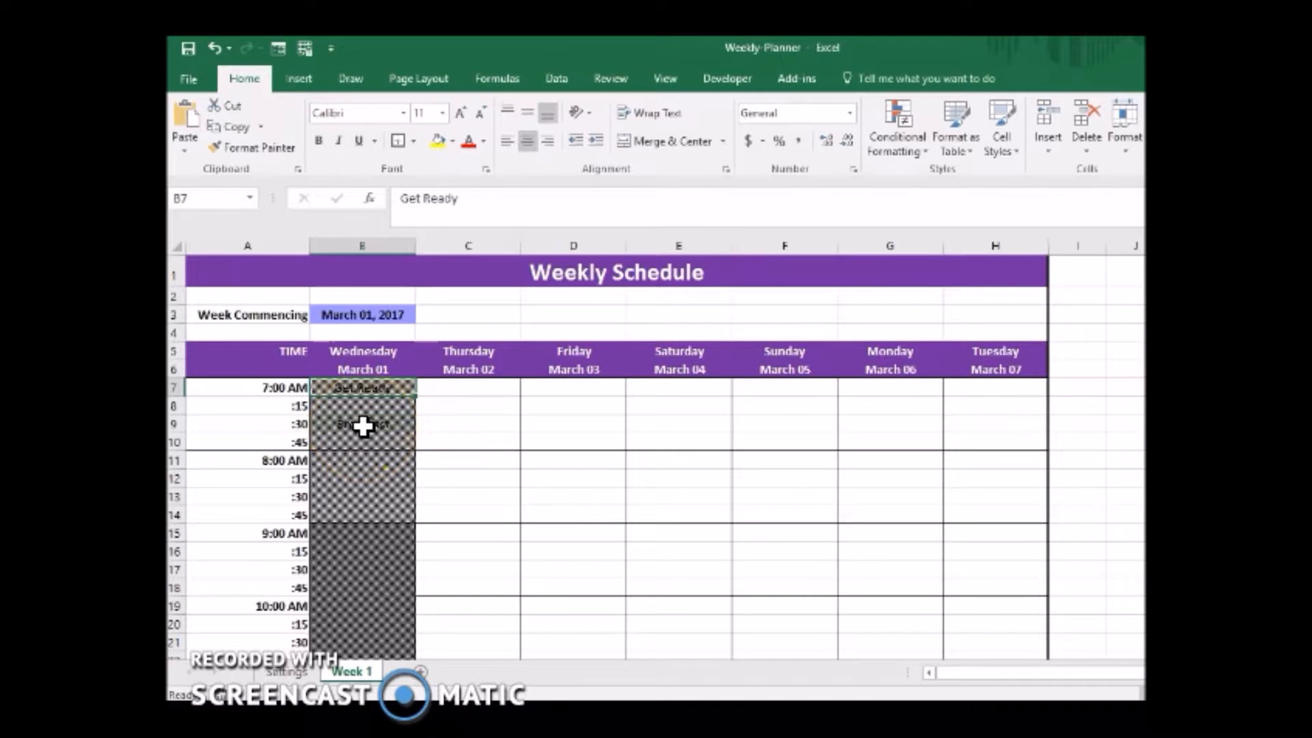
# Review the Wednesday column of the Week 1 schedule through the day and the formula behind its March 01 date heading.
pyautogui.scroll(-2, 656, 451)
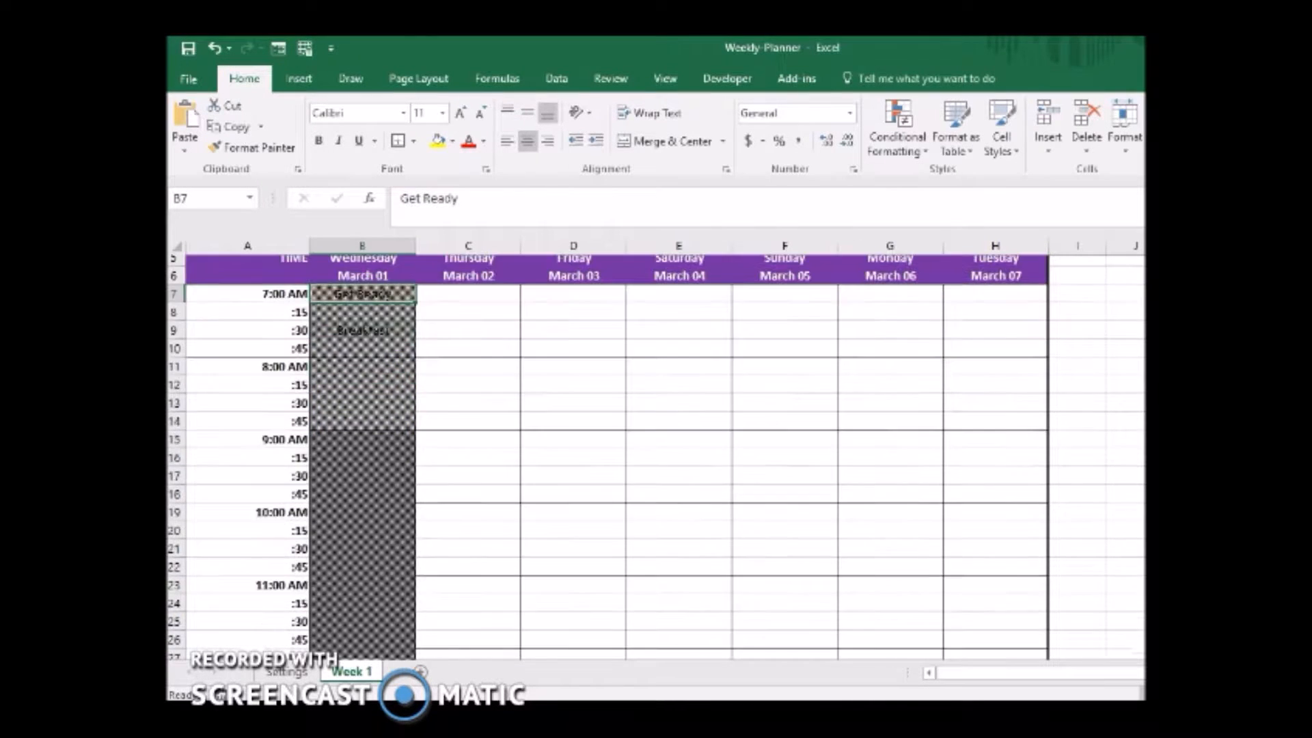
pyautogui.scroll(-8, 656, 451)
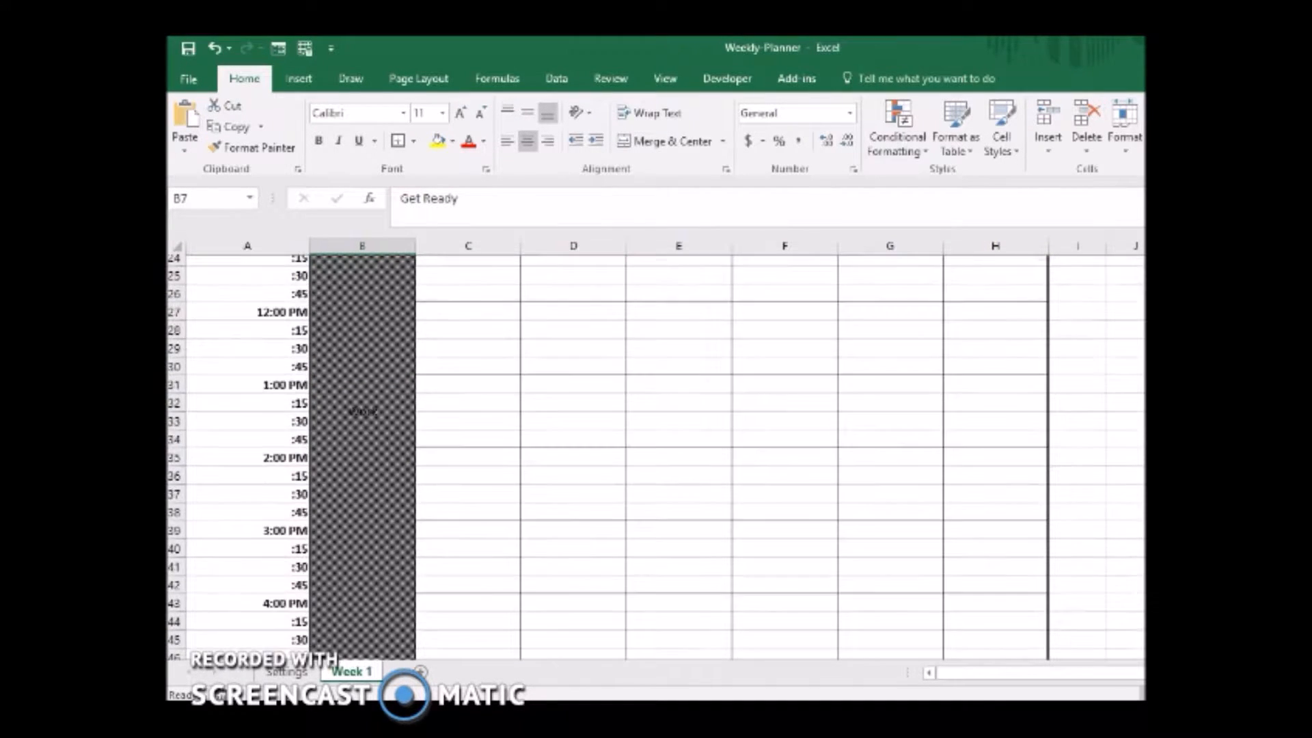
pyautogui.scroll(-2, 656, 451)
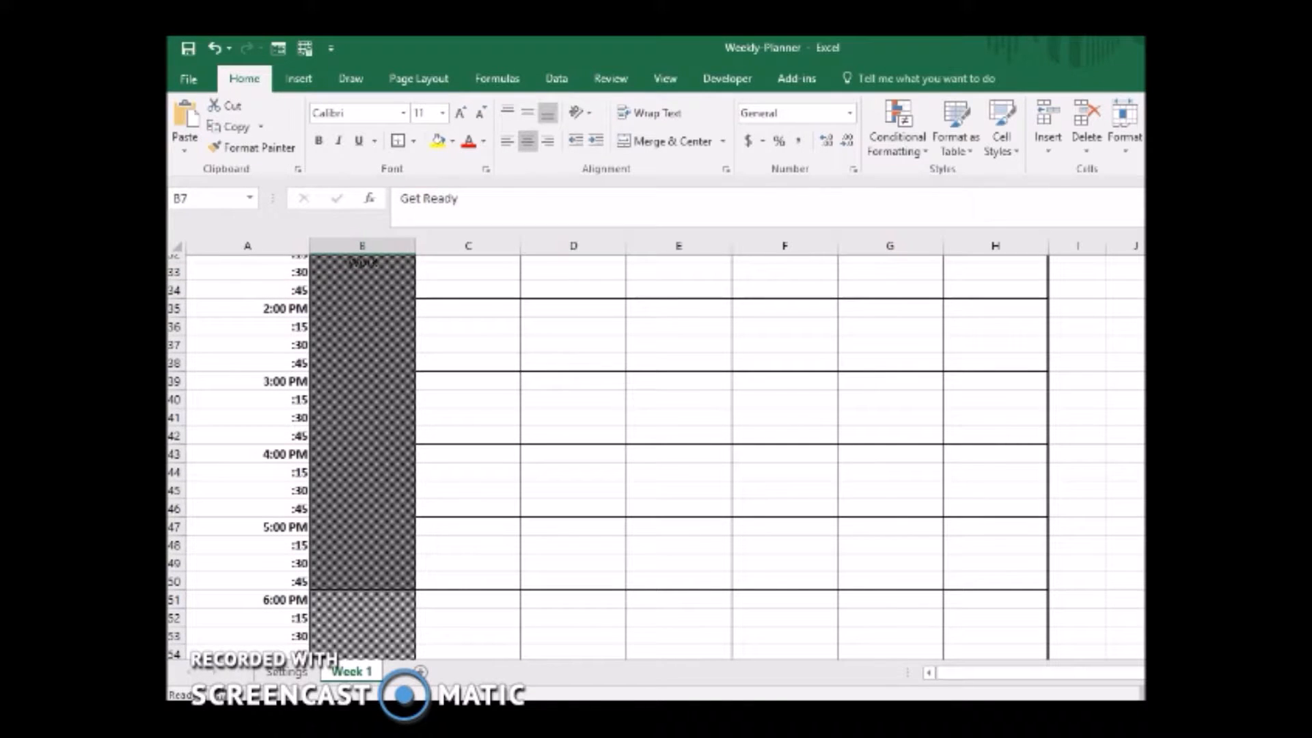
pyautogui.scroll(-1, 656, 451)
pyautogui.scroll(1, 656, 451)
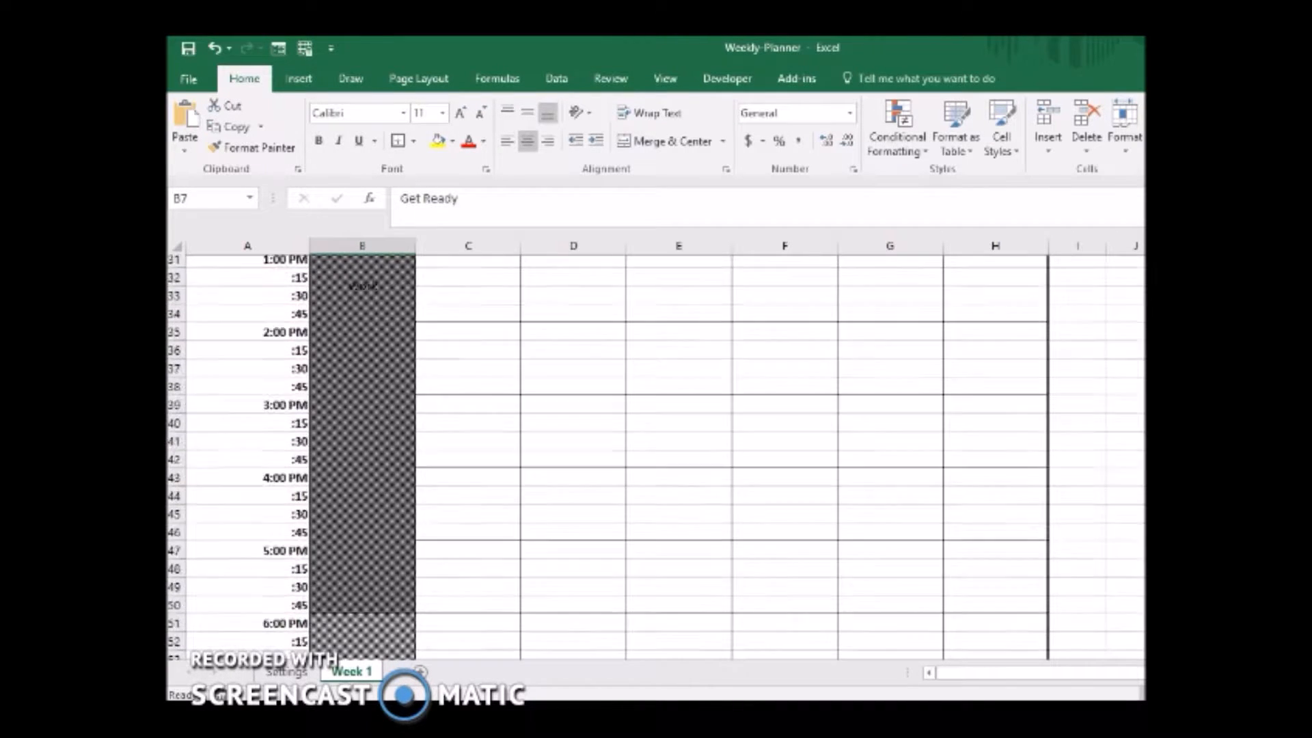
pyautogui.scroll(-2, 656, 451)
pyautogui.scroll(9, 656, 457)
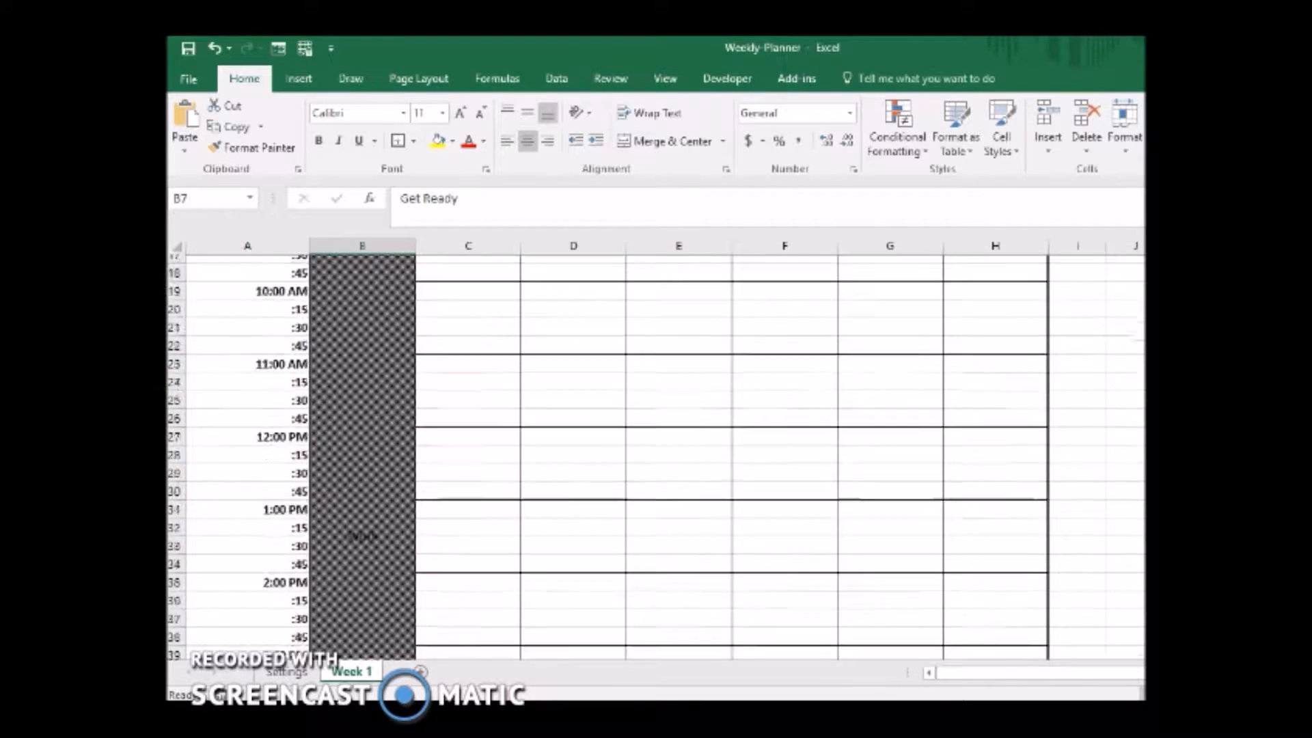
pyautogui.scroll(3, 656, 451)
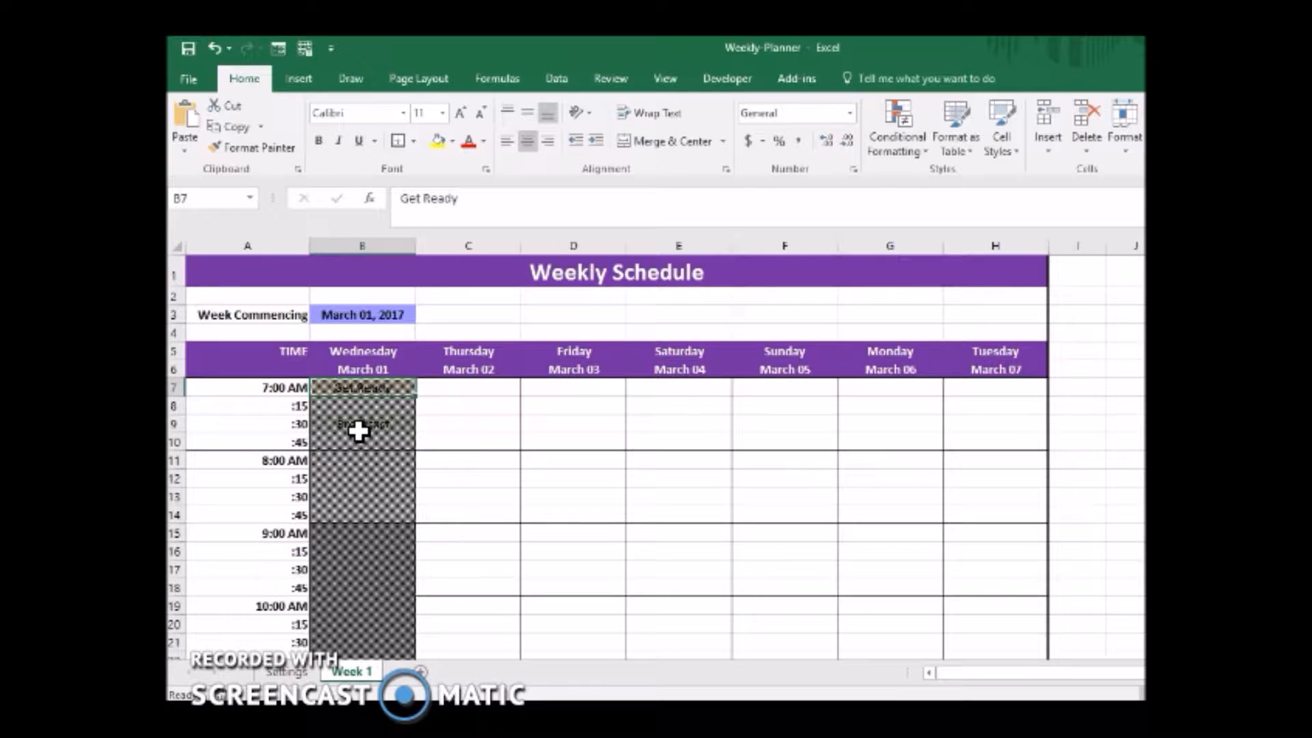
pyautogui.click(375, 368)
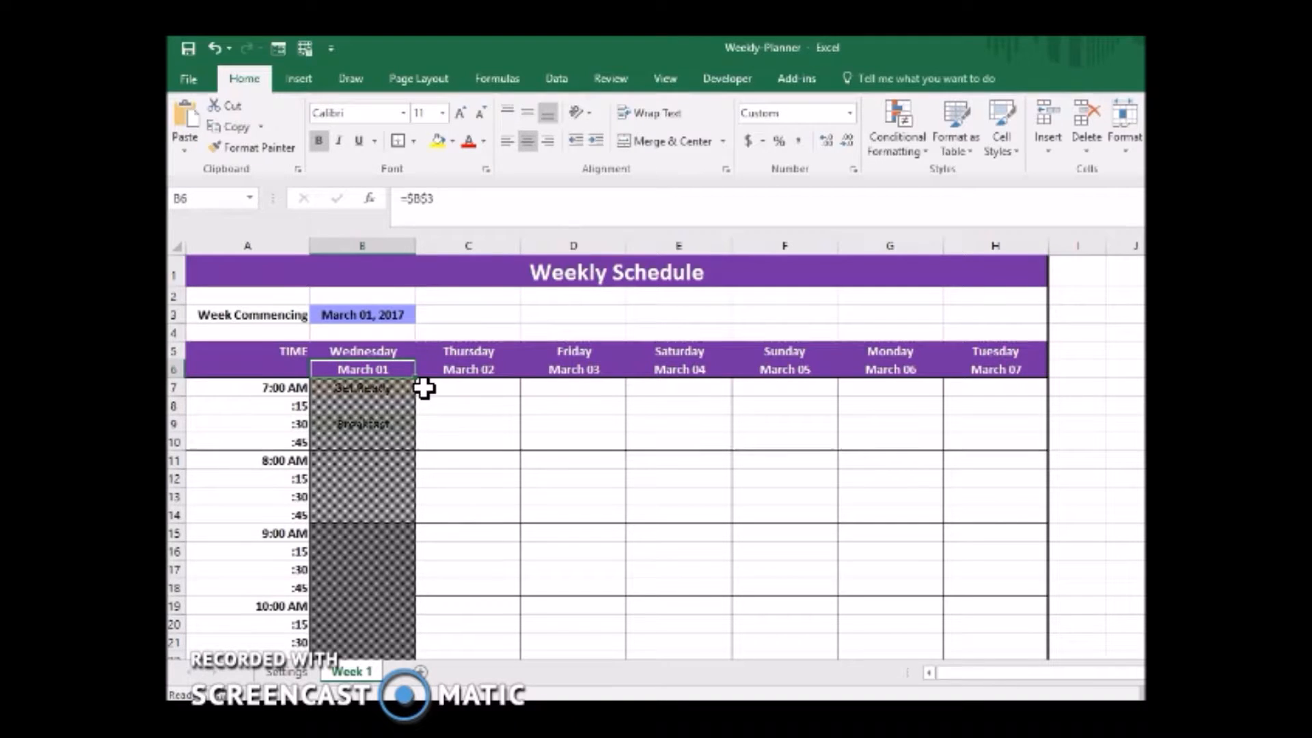
# Enter Get Ready in the Thursday 7:00 AM slot, cell C7.
pyautogui.click(423, 388)
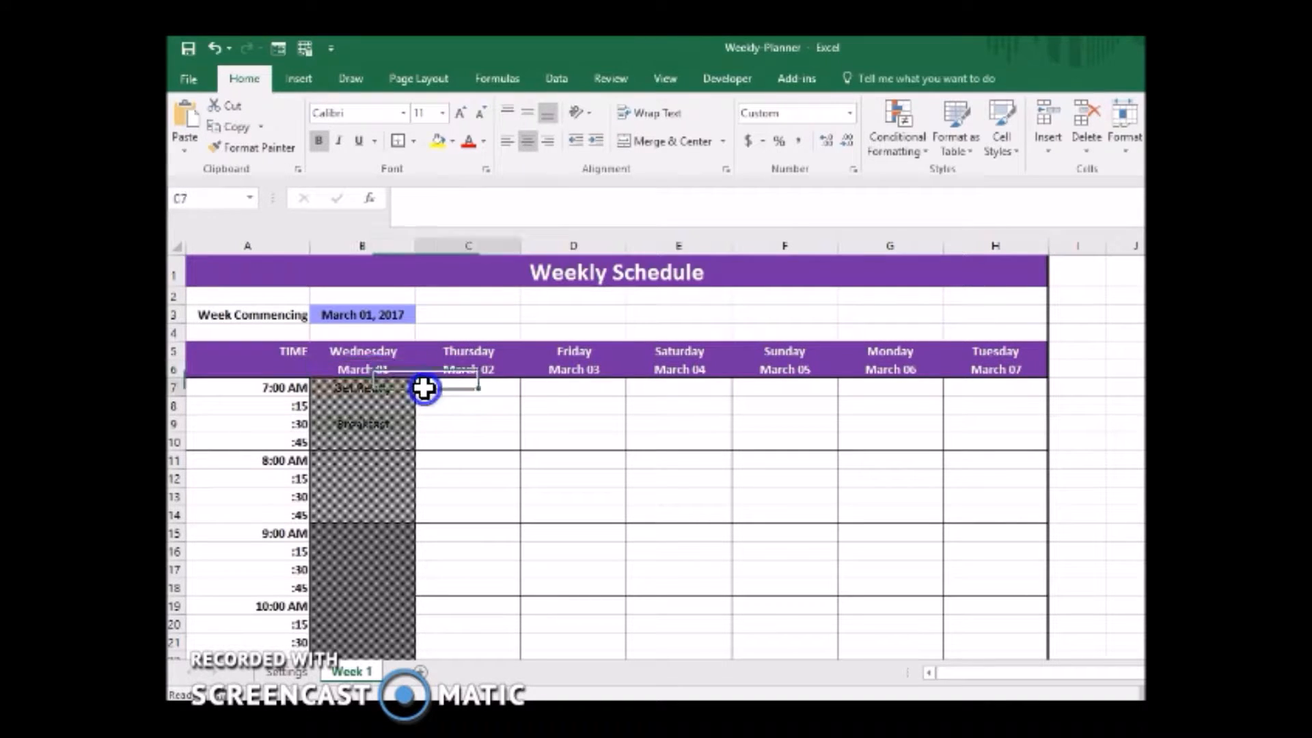
pyautogui.write('G')
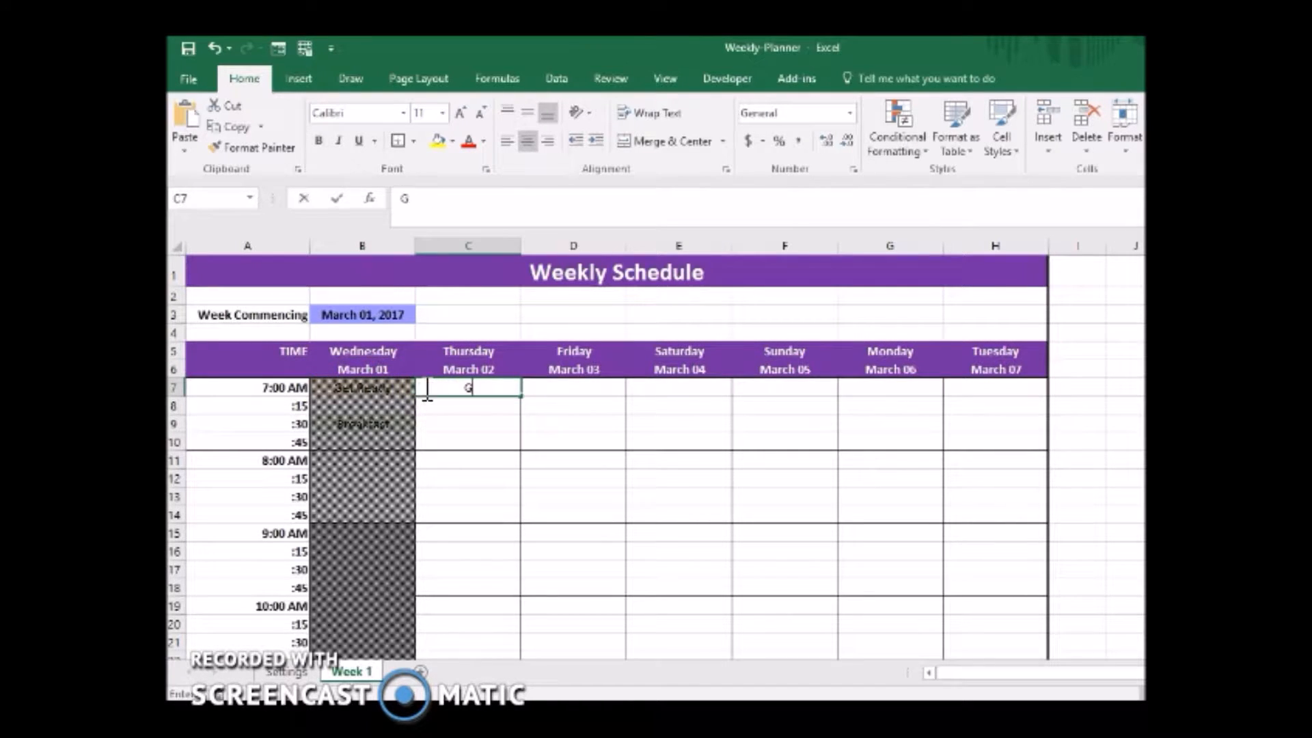
pyautogui.write('et Reaad')
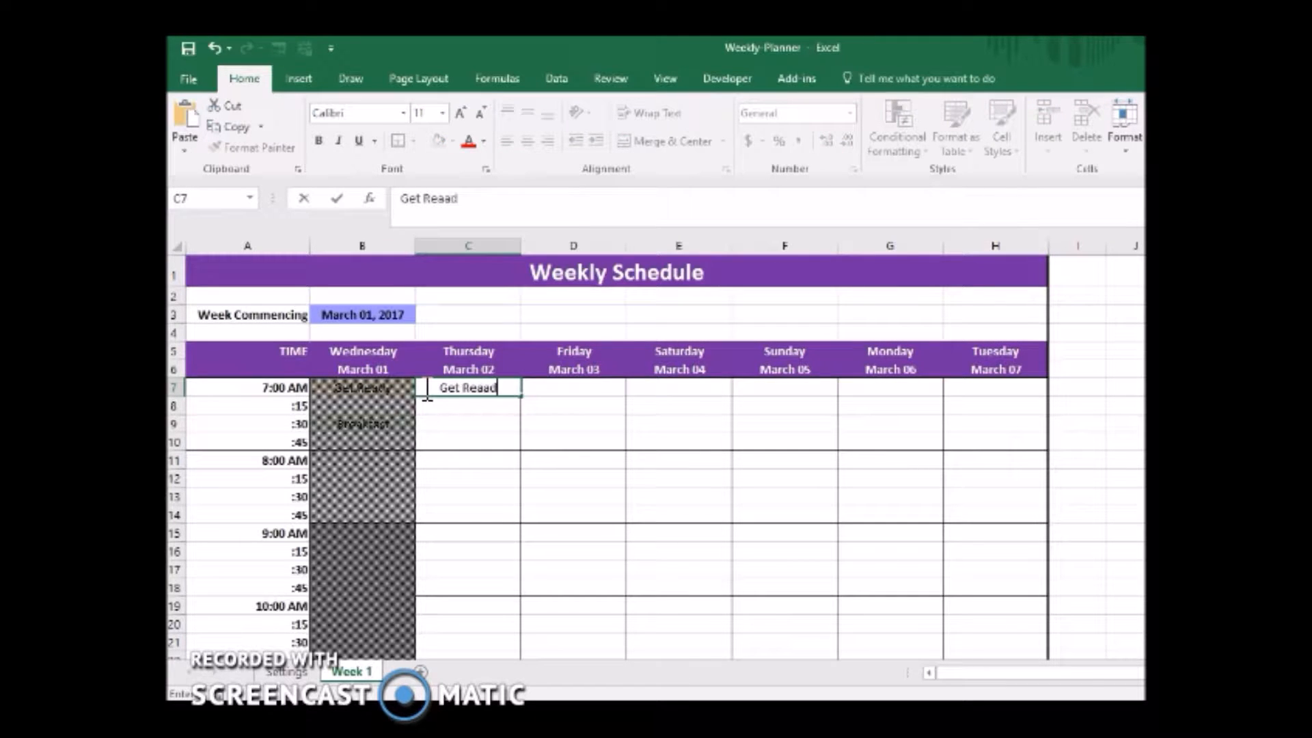
pyautogui.press('Return')
pyautogui.click(424, 388)
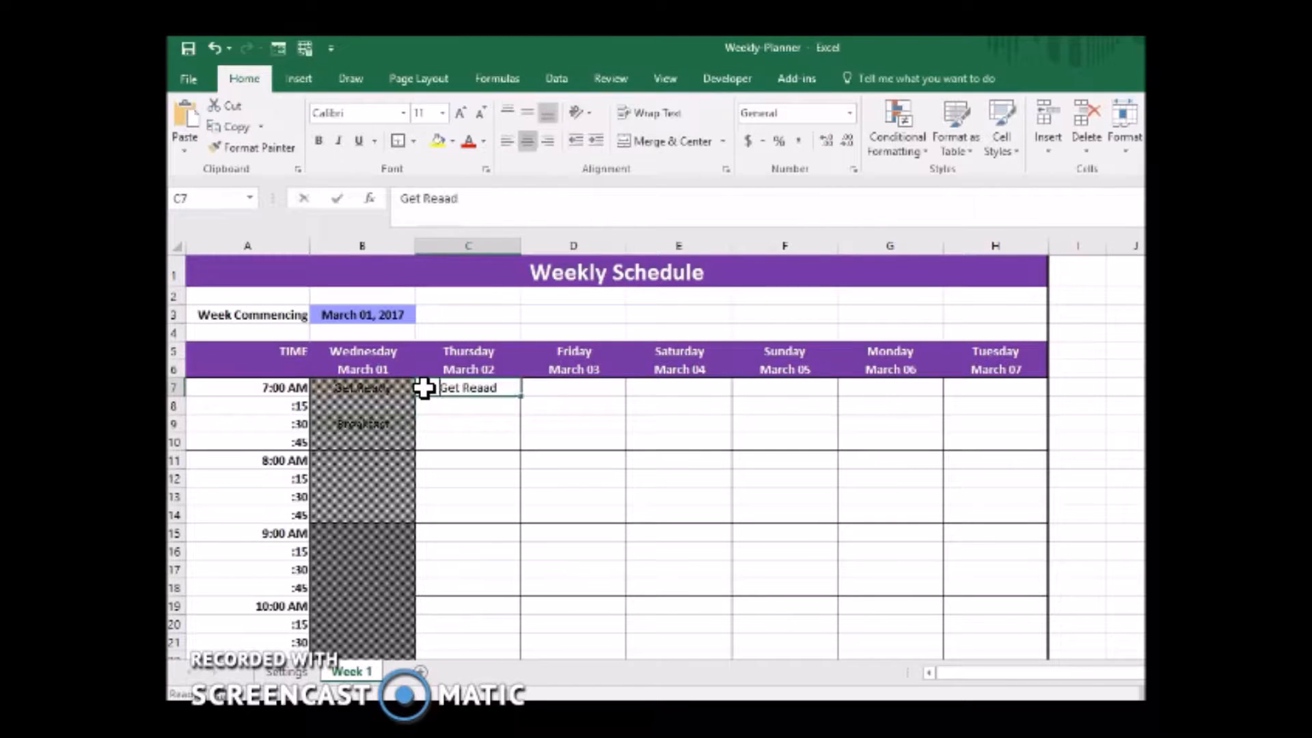
pyautogui.write('Get Ready')
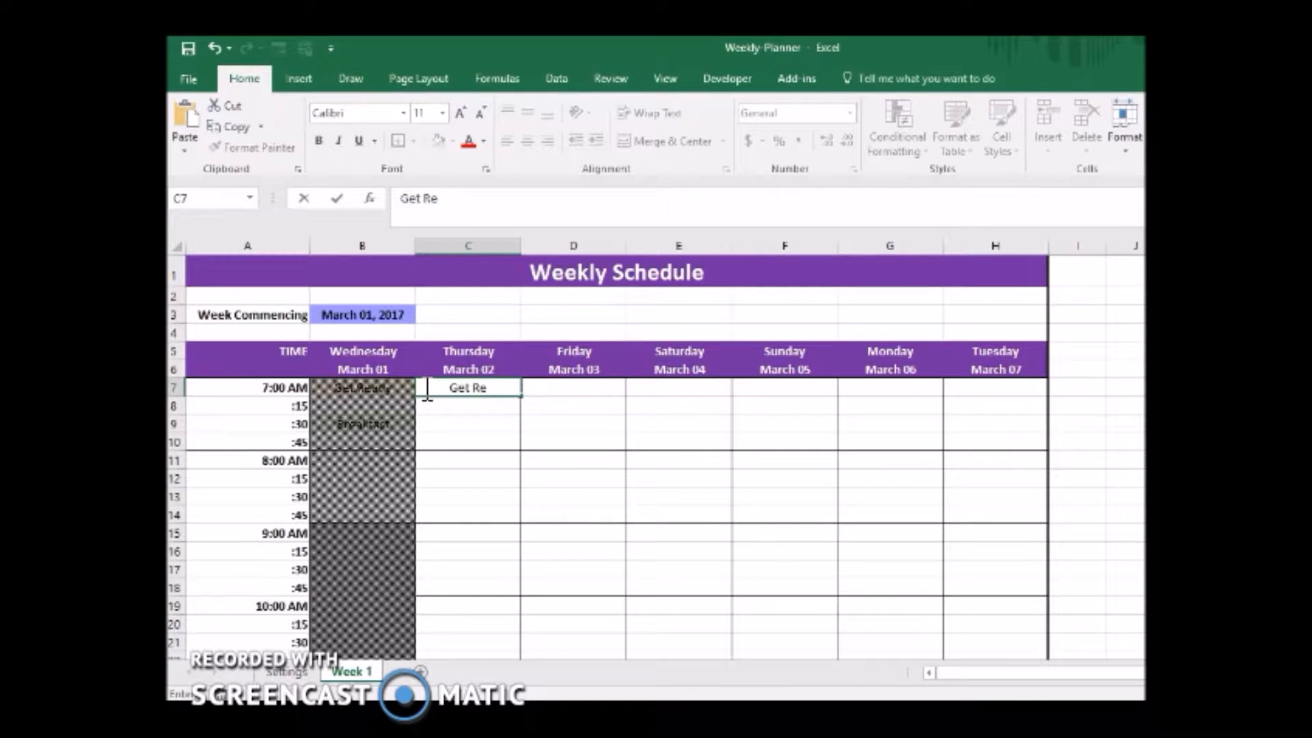
pyautogui.press('Return')
pyautogui.press('Return')
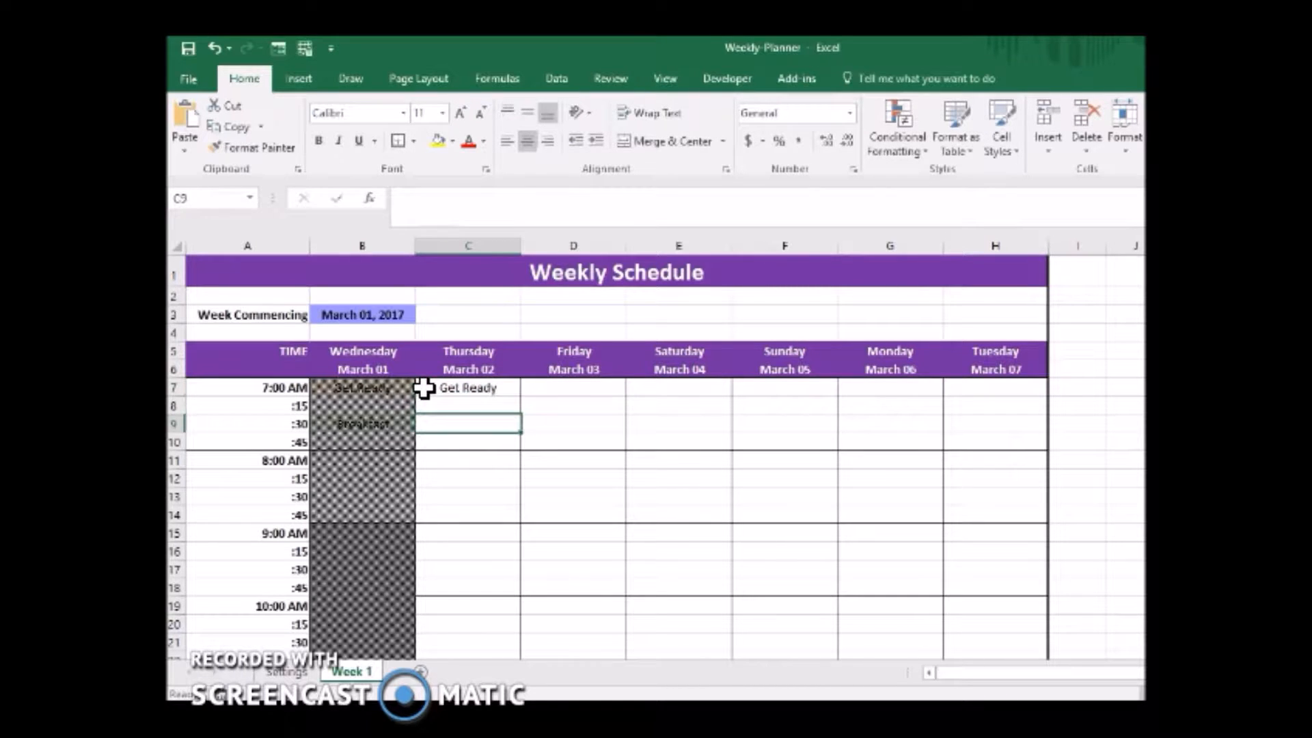
# Enter Breakfast in the Thursday 7:30 AM slot, C9, and Work in the 9:00 AM slot, C15.
pyautogui.write('Break')
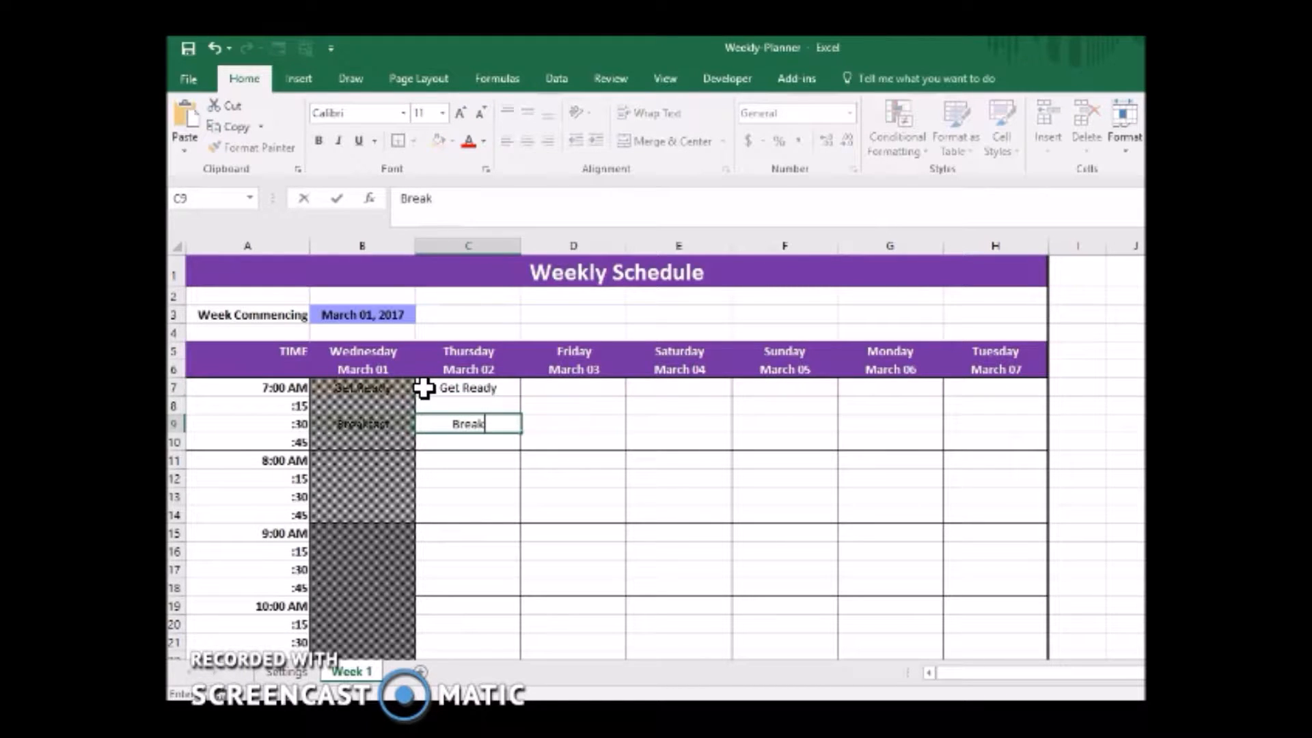
pyautogui.write('fast')
pyautogui.press('Return')
pyautogui.press('Return')
pyautogui.press('Return')
pyautogui.press('Return')
pyautogui.press('Return')
pyautogui.press('Return')
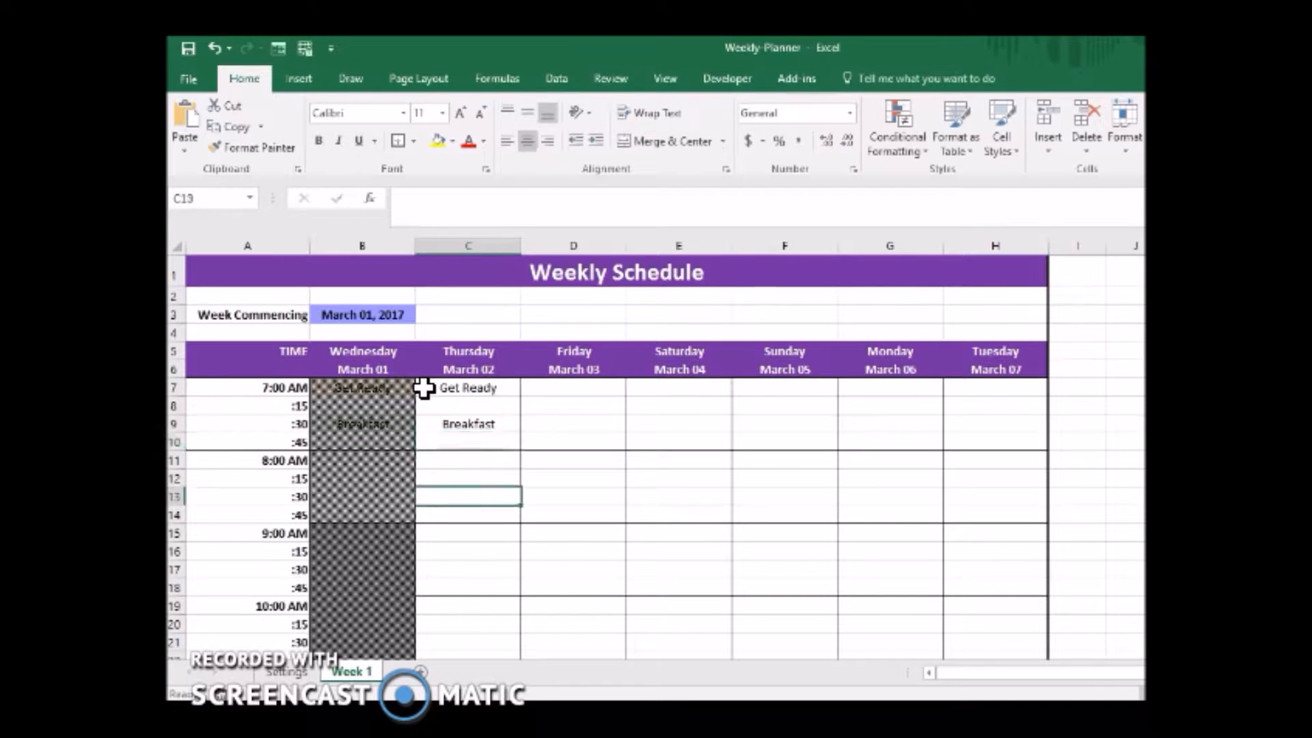
pyautogui.write('Work')
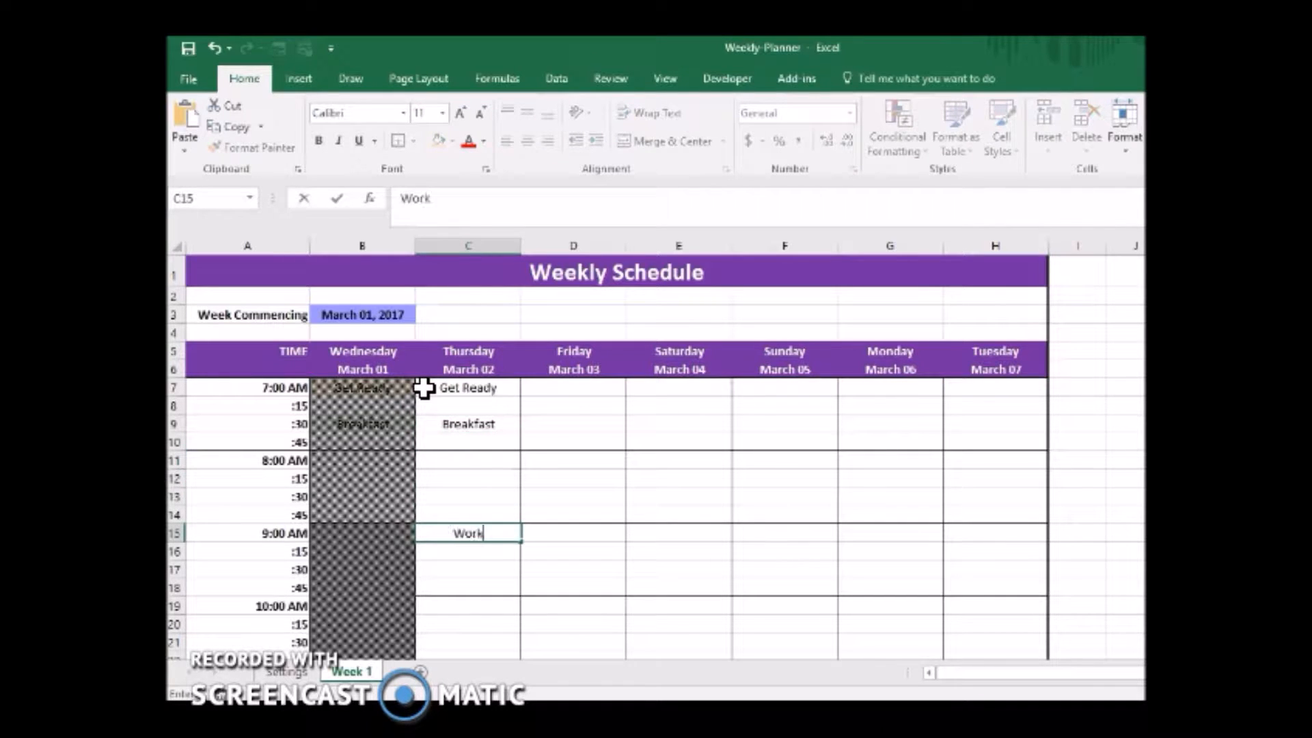
pyautogui.press('Return')
# Create a conditional formatting rule on cell C7 that formats only cells with specific text containing Get Ready.
pyautogui.click(423, 388)
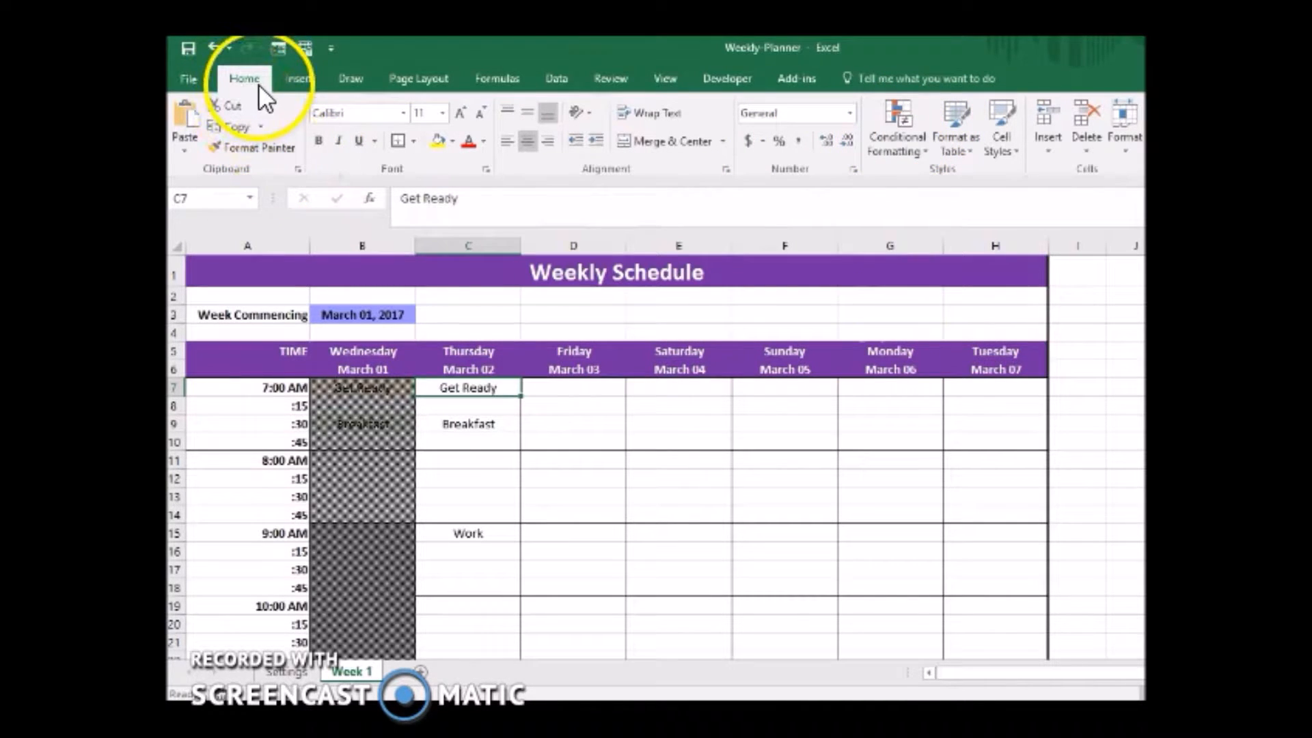
pyautogui.click(908, 142)
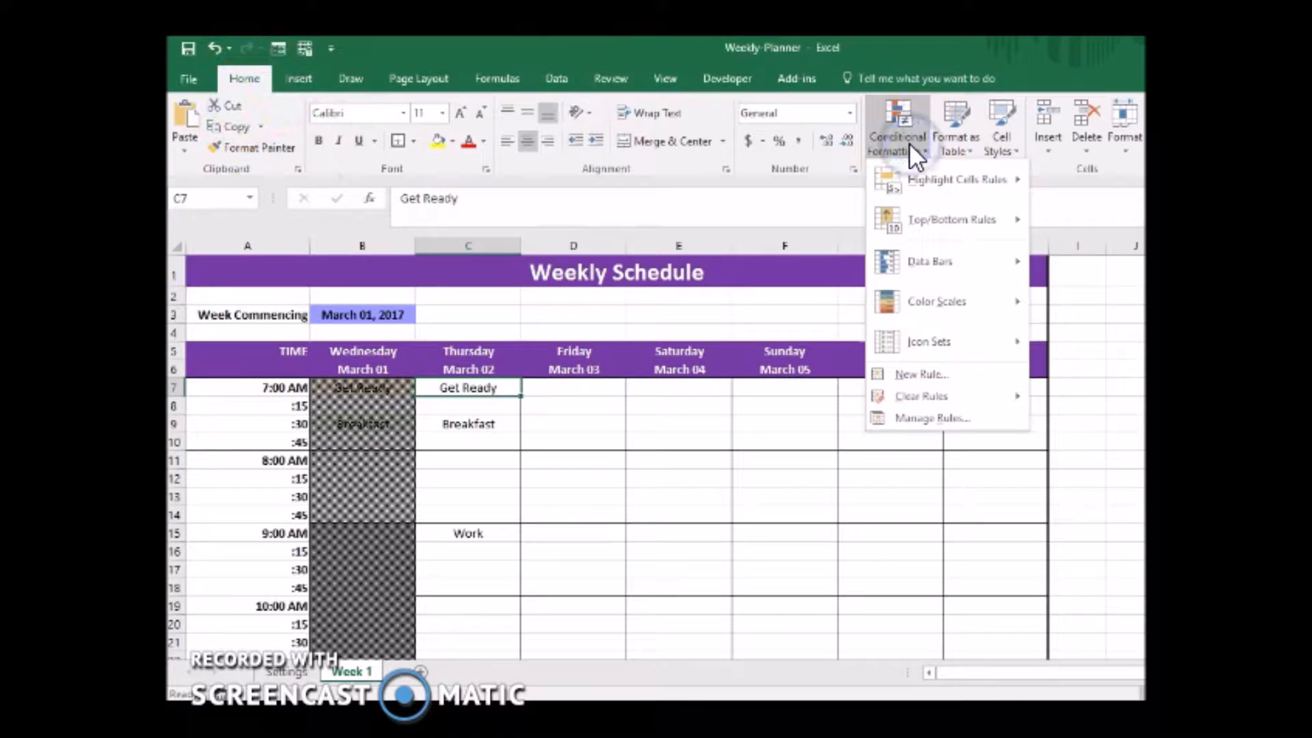
pyautogui.click(939, 418)
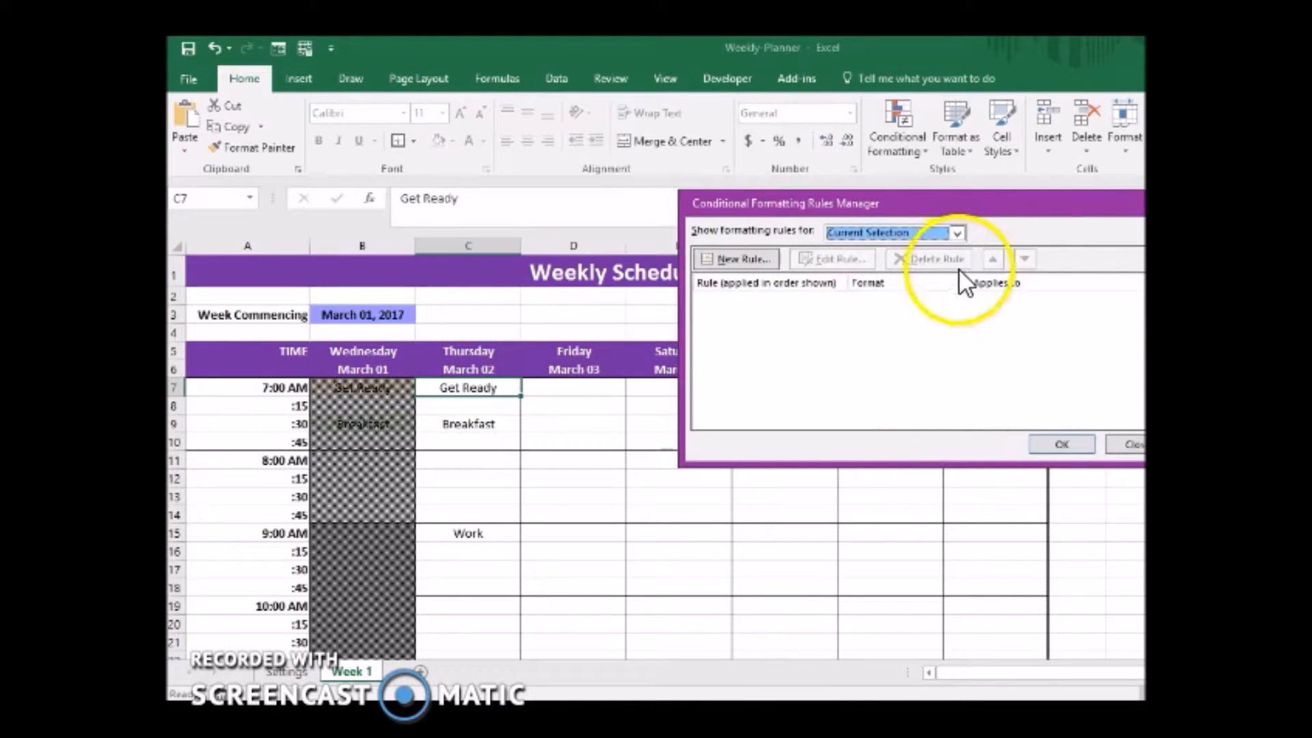
pyautogui.moveTo(1062, 209); pyautogui.dragTo(904, 244)
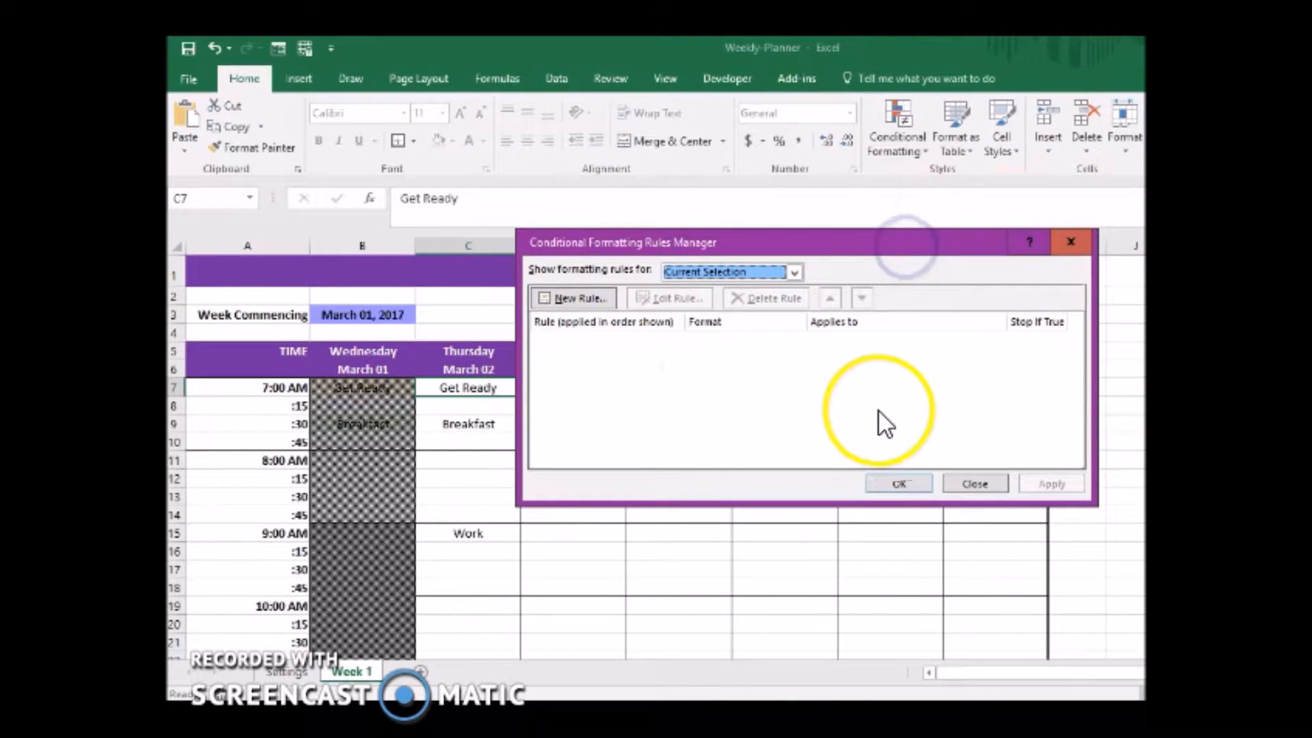
pyautogui.click(588, 298)
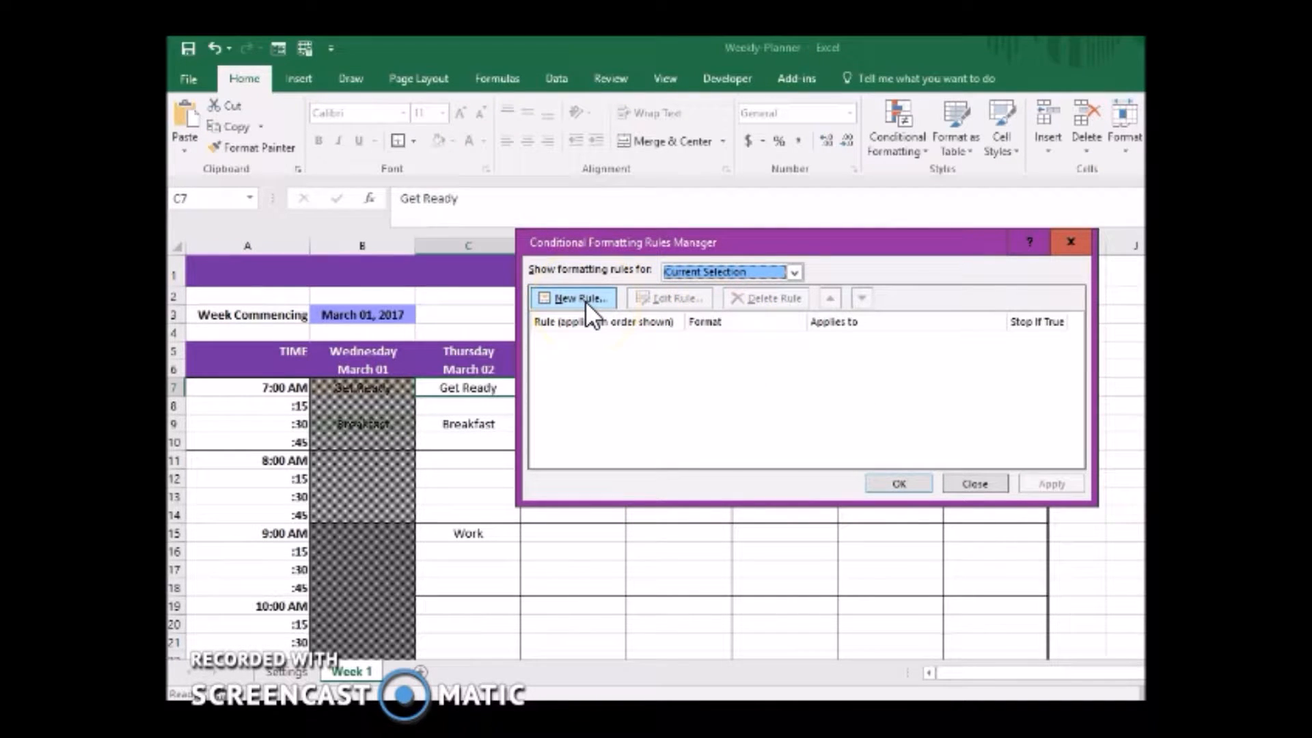
pyautogui.click(584, 300)
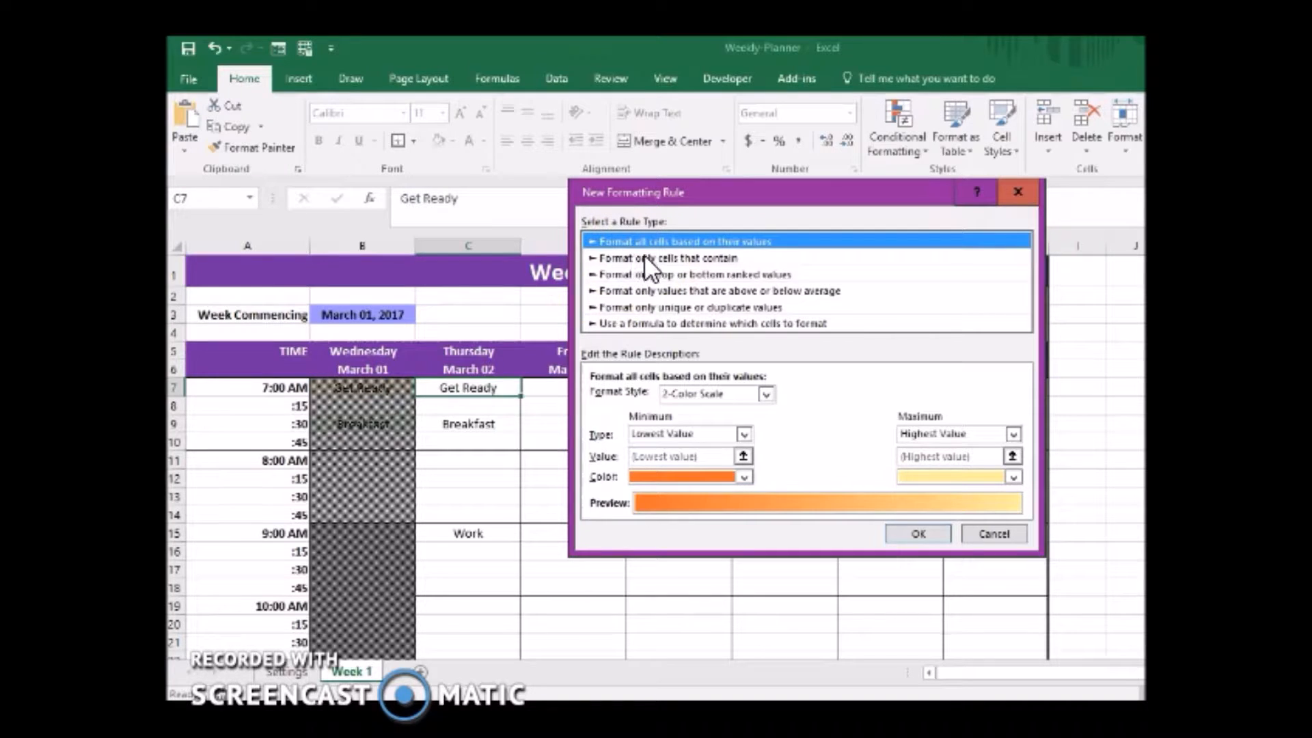
pyautogui.click(649, 258)
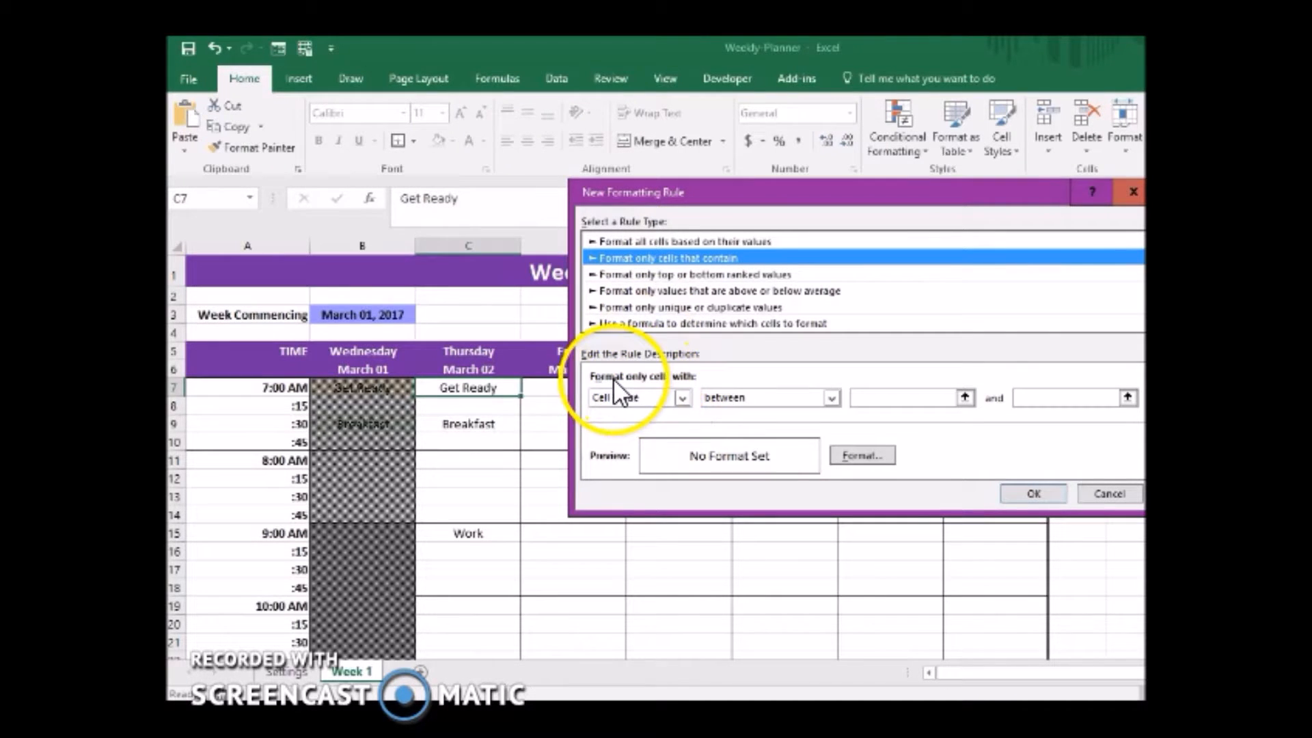
pyautogui.click(664, 397)
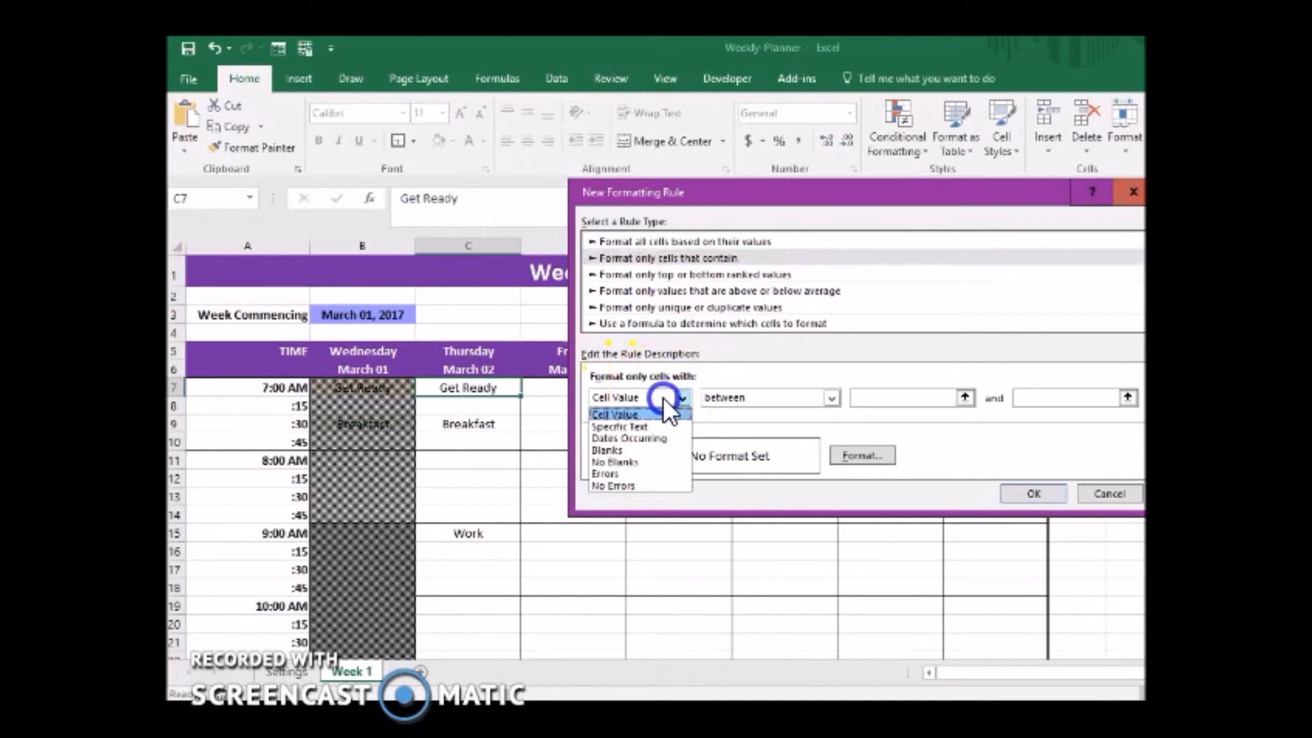
pyautogui.click(642, 428)
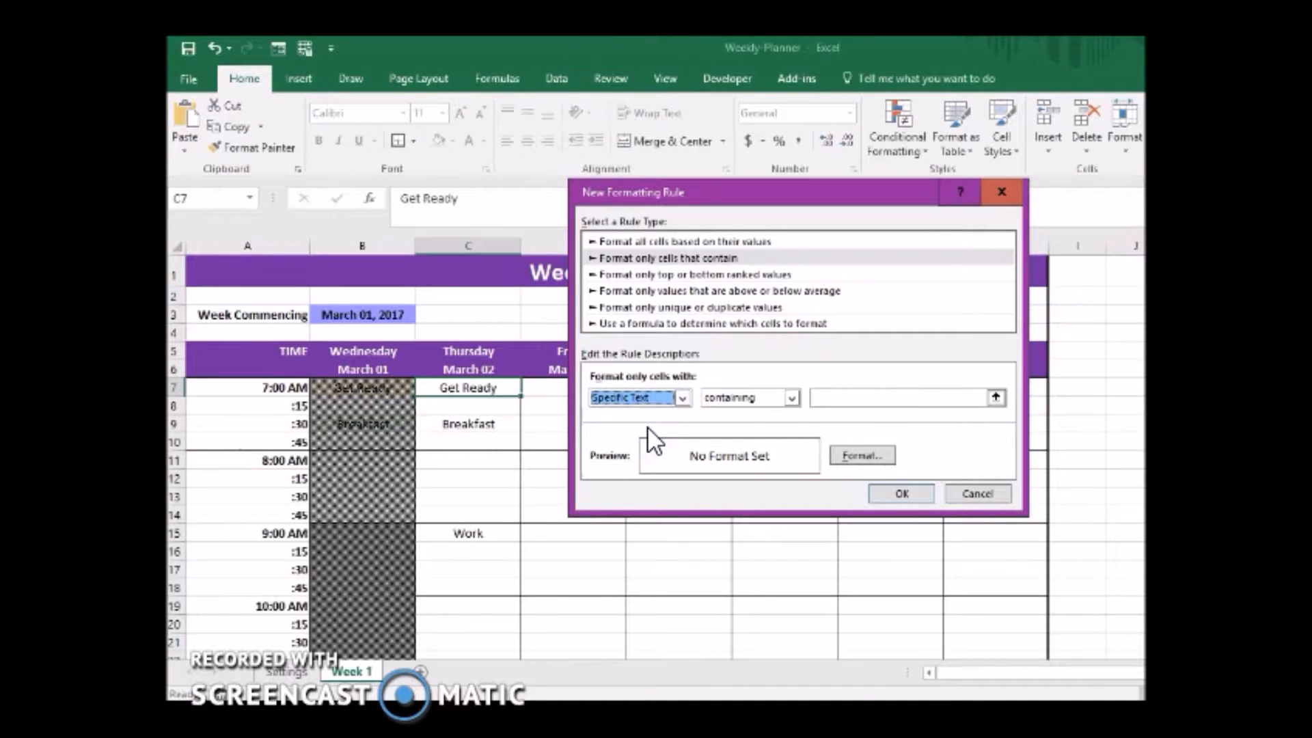
pyautogui.click(840, 397)
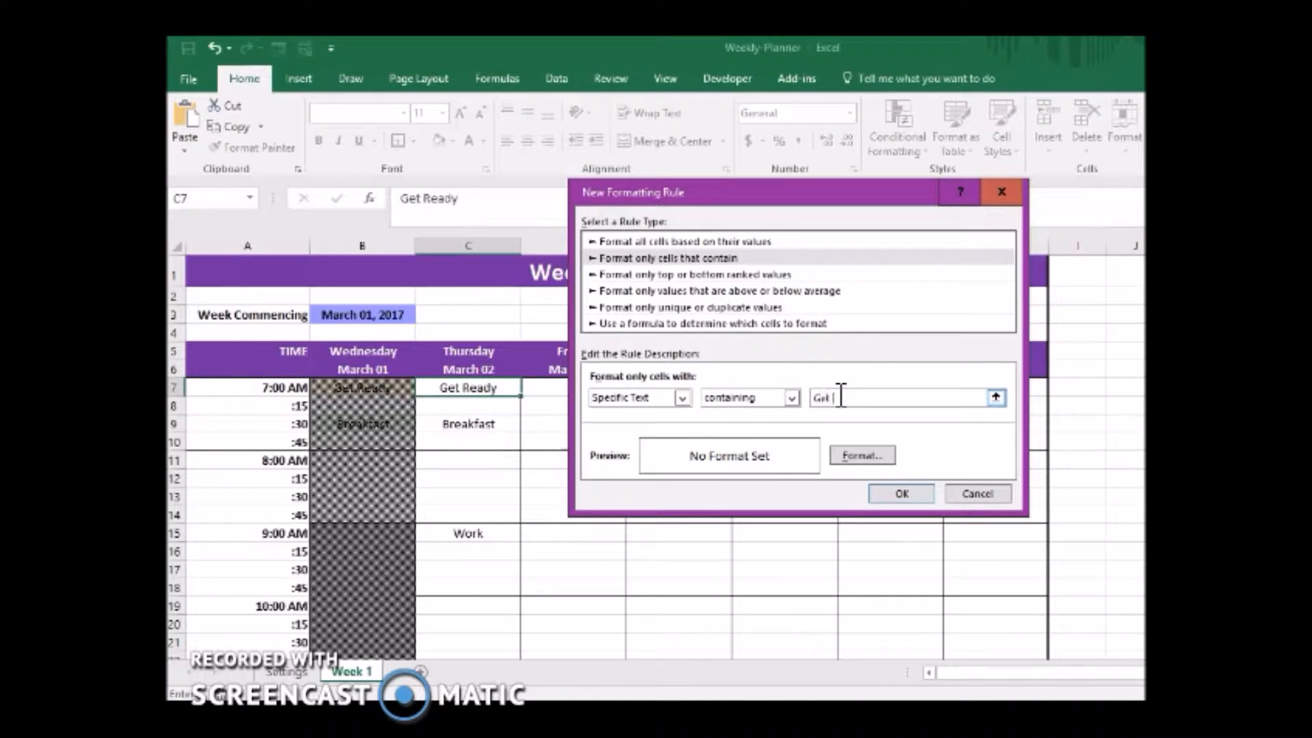
# Give the Get Ready rule a solid gold background fill and add the rule to the rules manager.
pyautogui.click(861, 456)
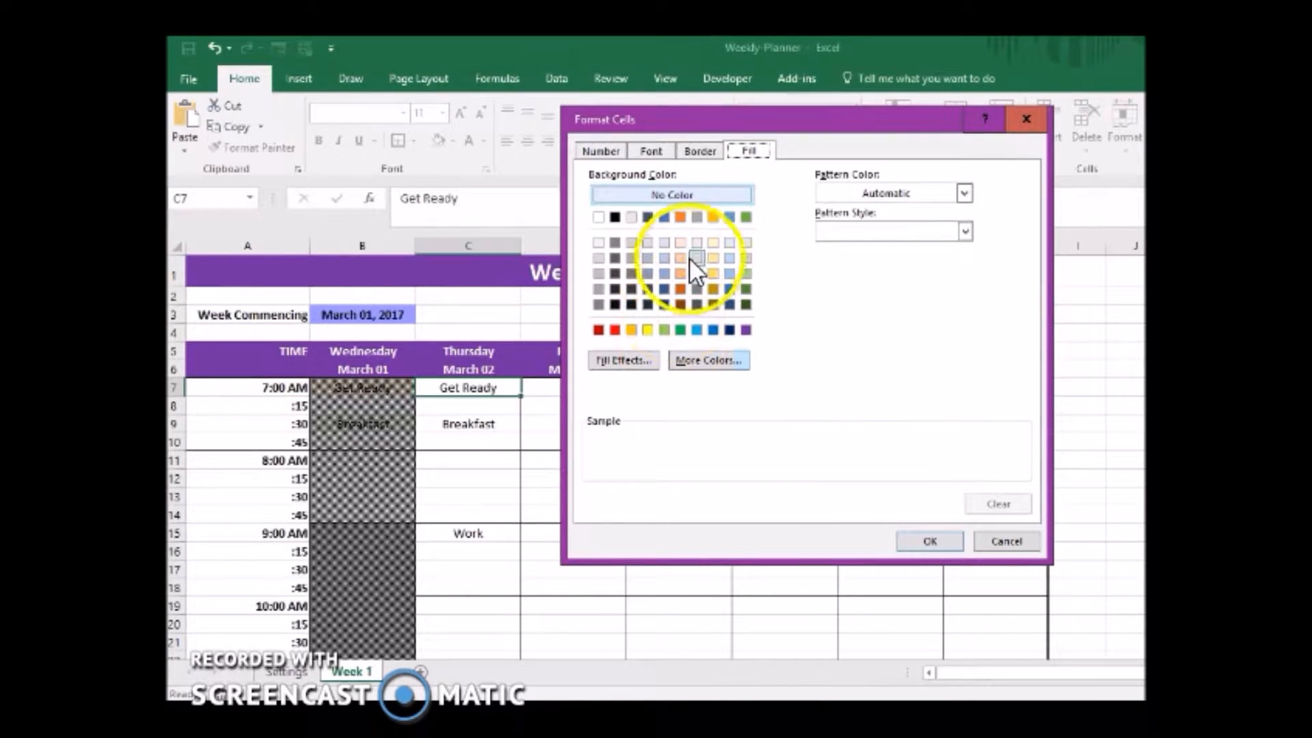
pyautogui.click(712, 243)
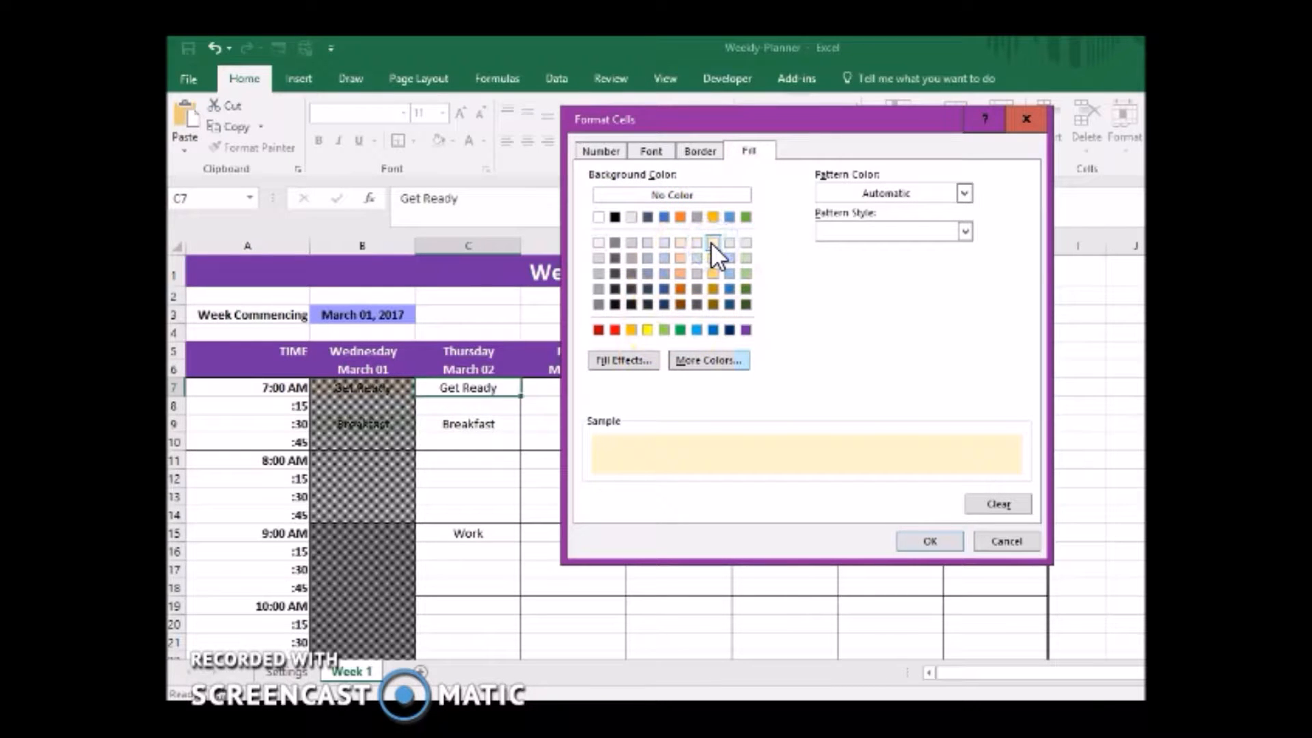
pyautogui.click(712, 218)
pyautogui.click(937, 532)
pyautogui.click(915, 533)
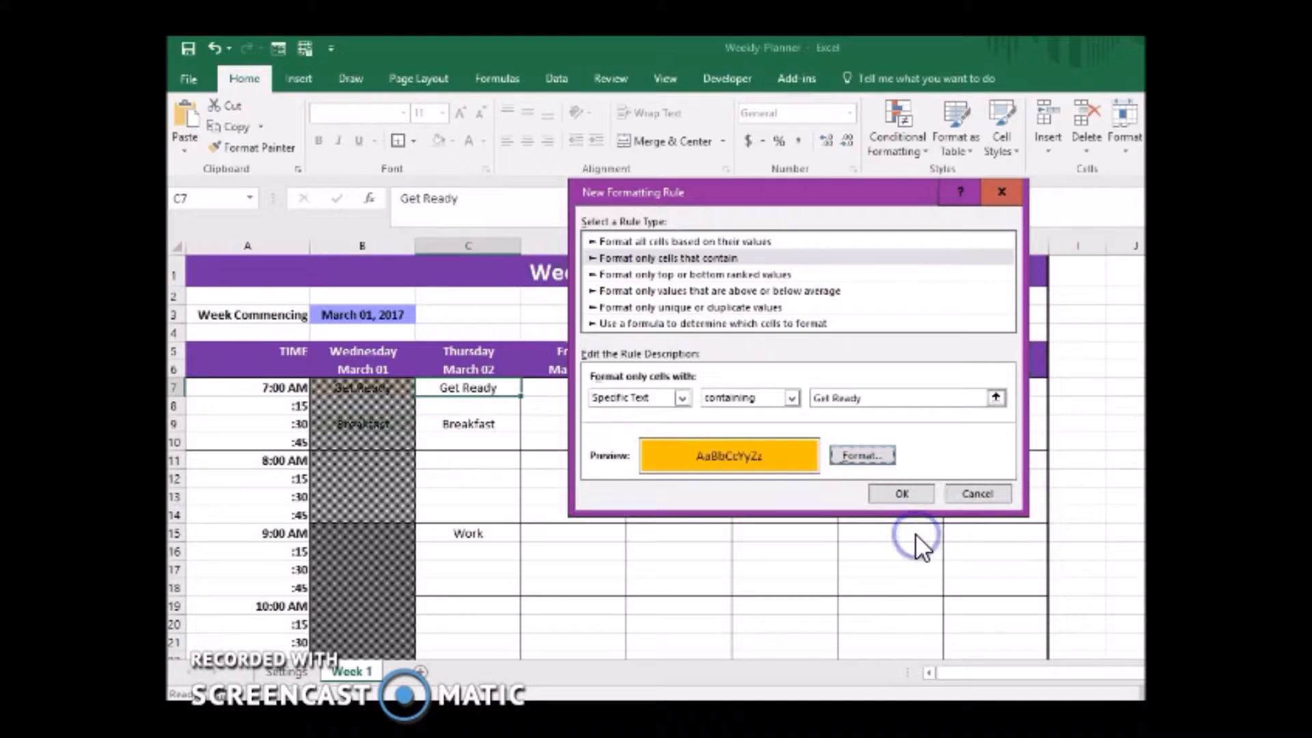
pyautogui.click(895, 490)
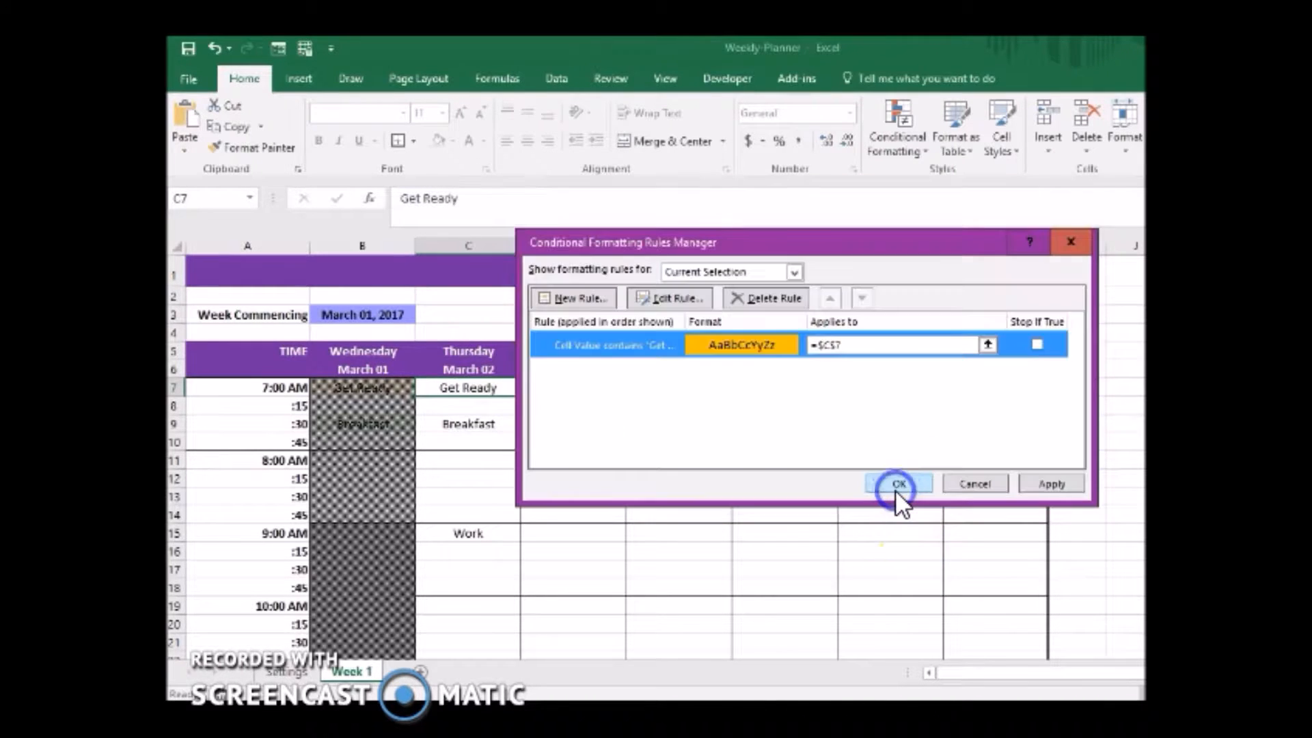
# Apply the Get Ready rule to the whole Thursday column range, =$C$7:$C$71.
pyautogui.moveTo(852, 346); pyautogui.dragTo(801, 342)
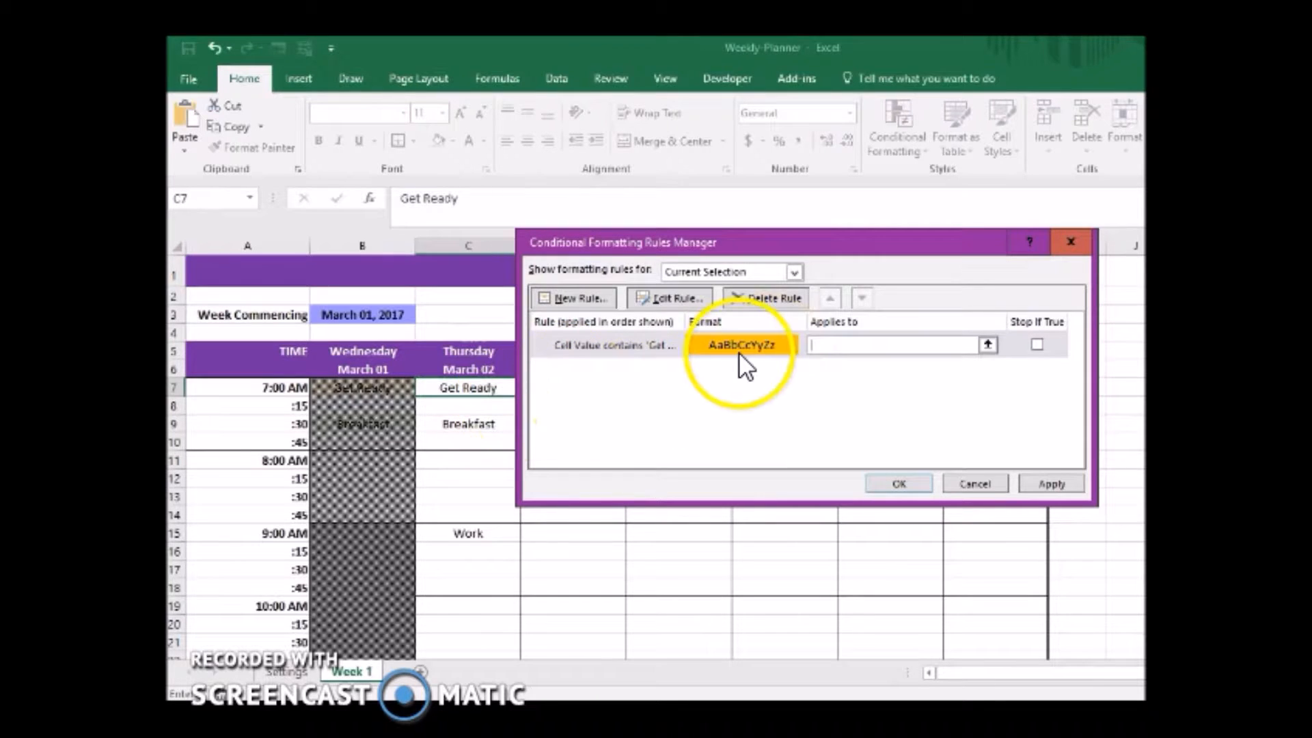
pyautogui.click(491, 387)
pyautogui.moveTo(491, 387); pyautogui.dragTo(469, 635)
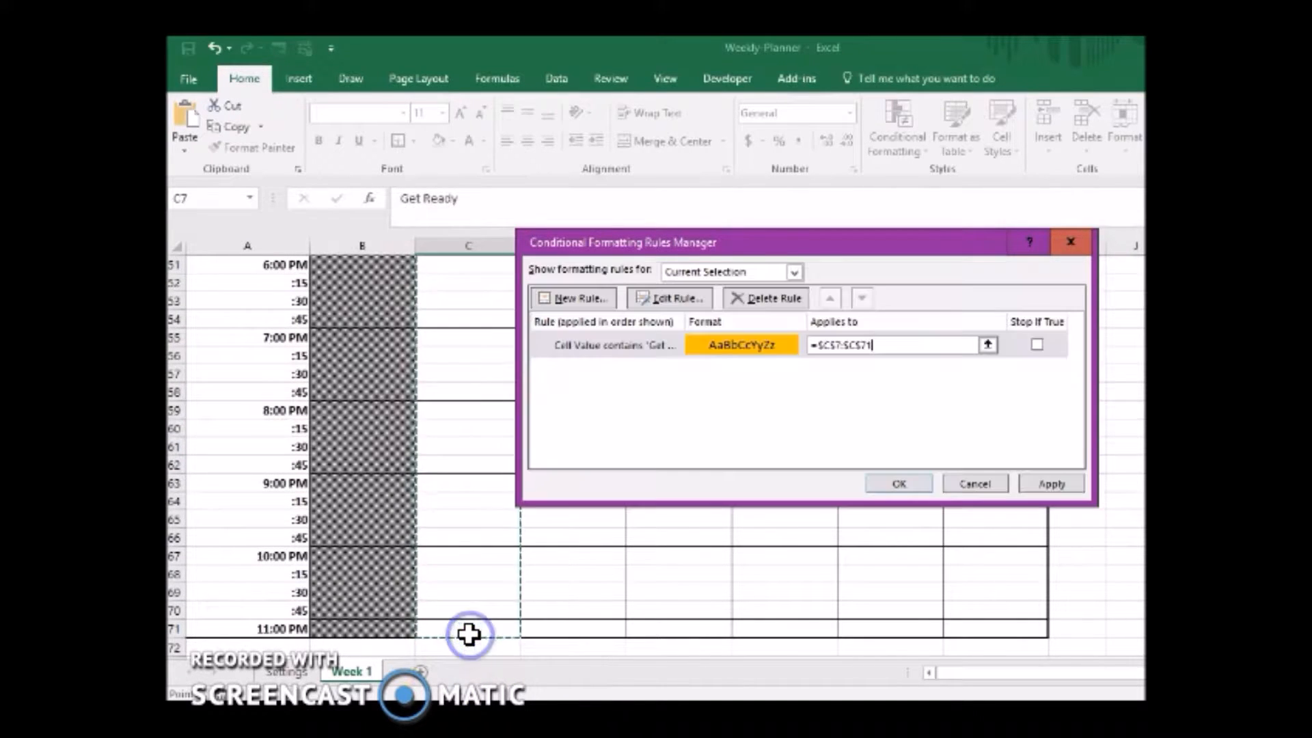
pyautogui.click(903, 474)
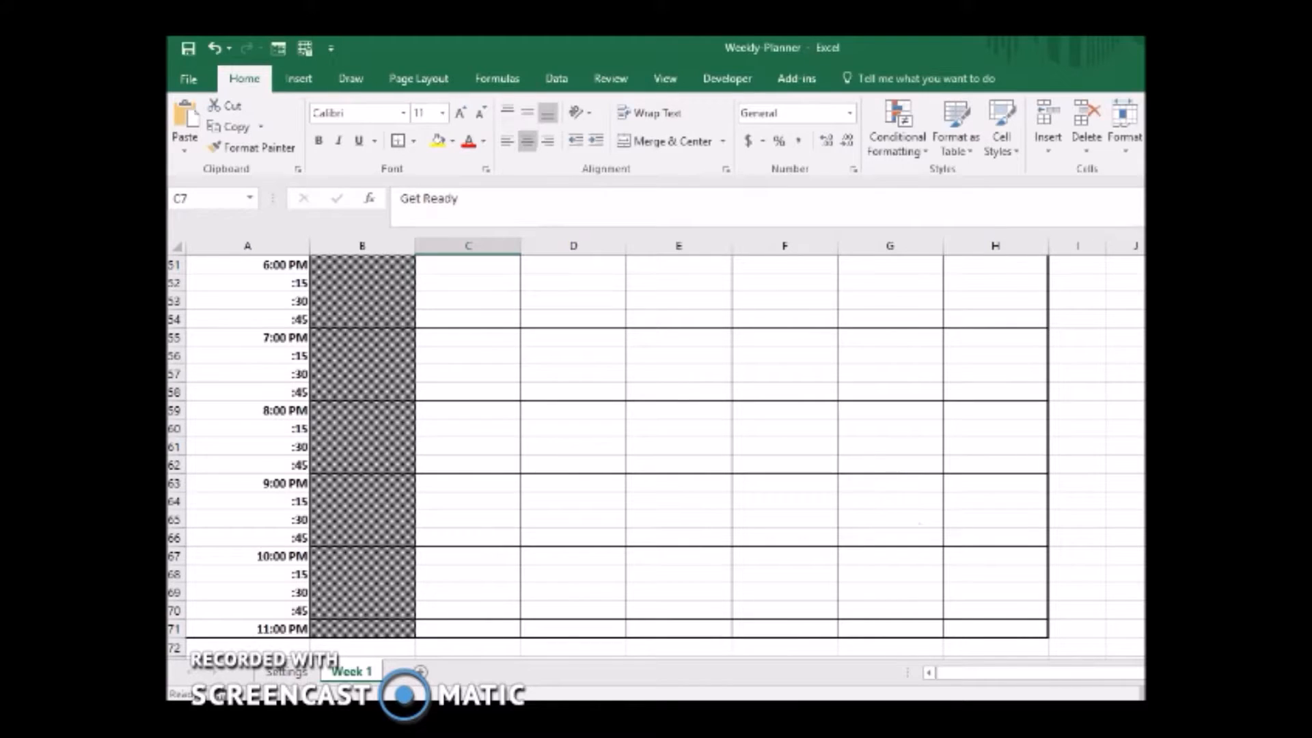
# Test the Get Ready rule by entering Get Ready in the Thursday 10:00 AM and 11:00 AM slots, C19 and C23.
pyautogui.scroll(16, 501, 323)
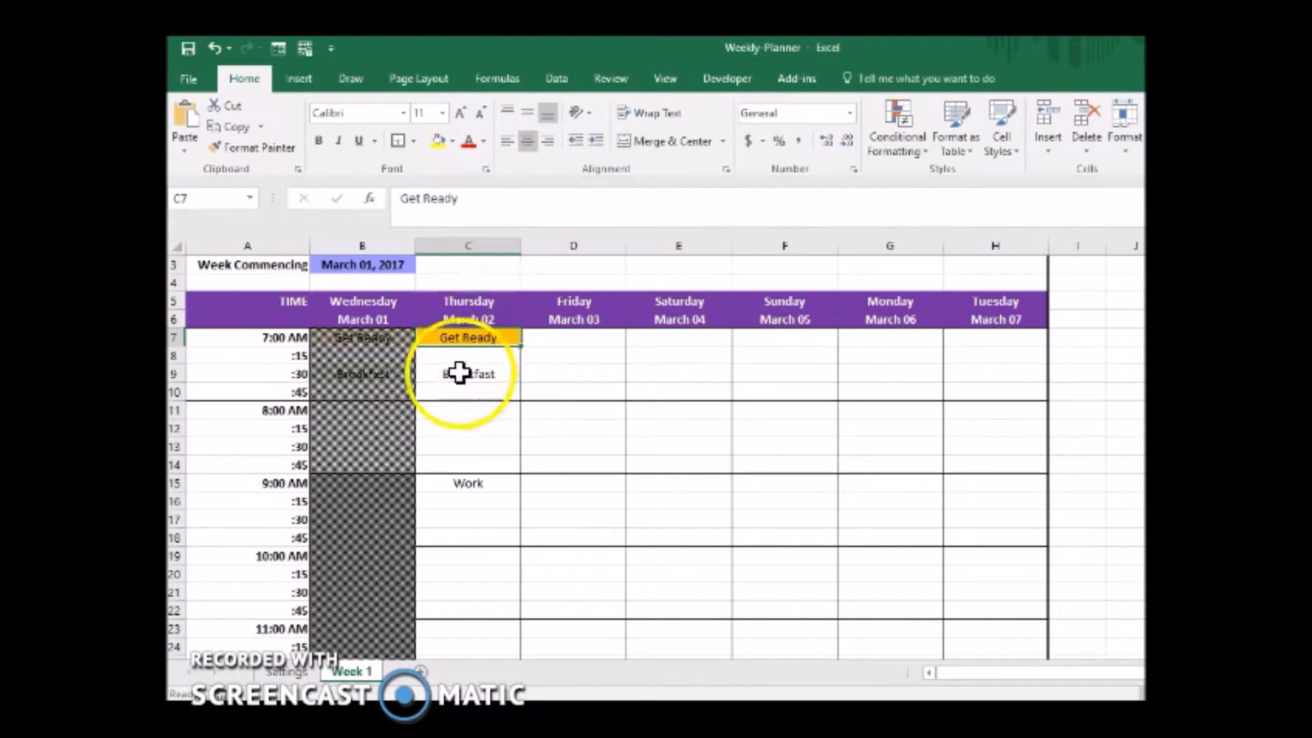
pyautogui.click(478, 559)
pyautogui.write('Get Ready')
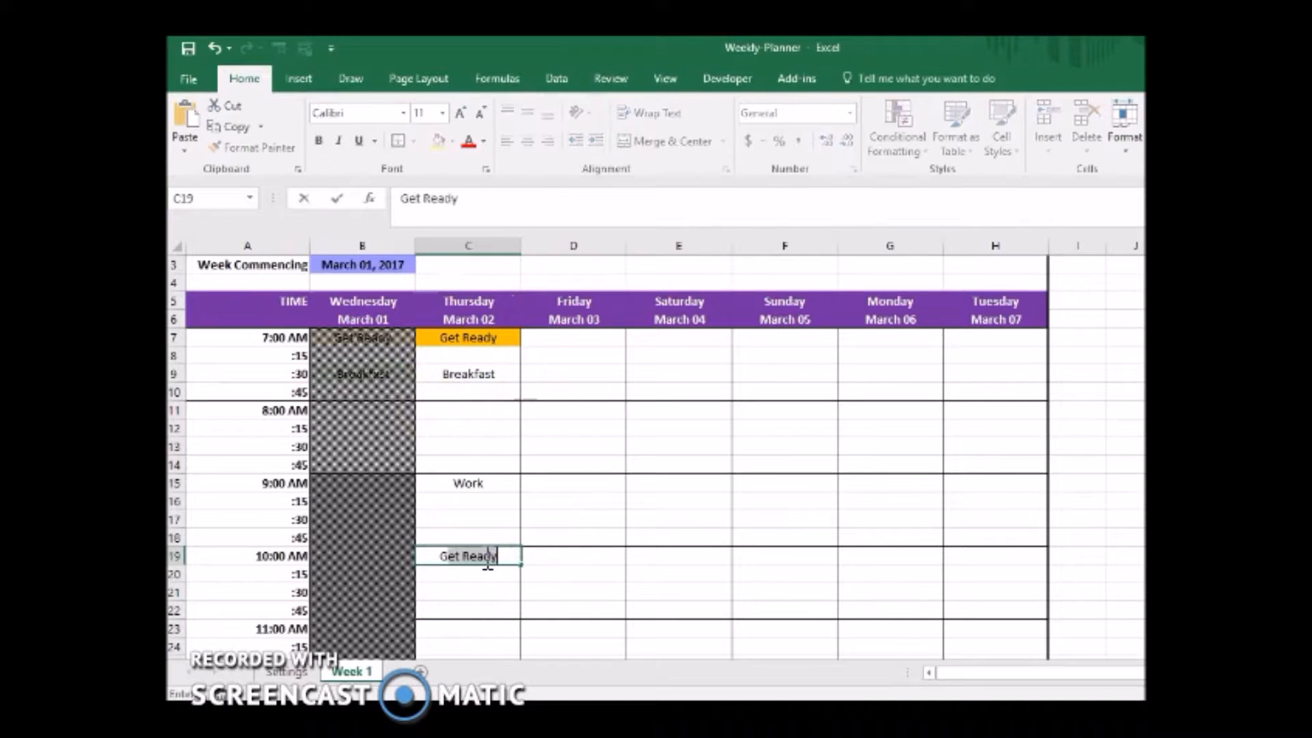
pyautogui.press('Return')
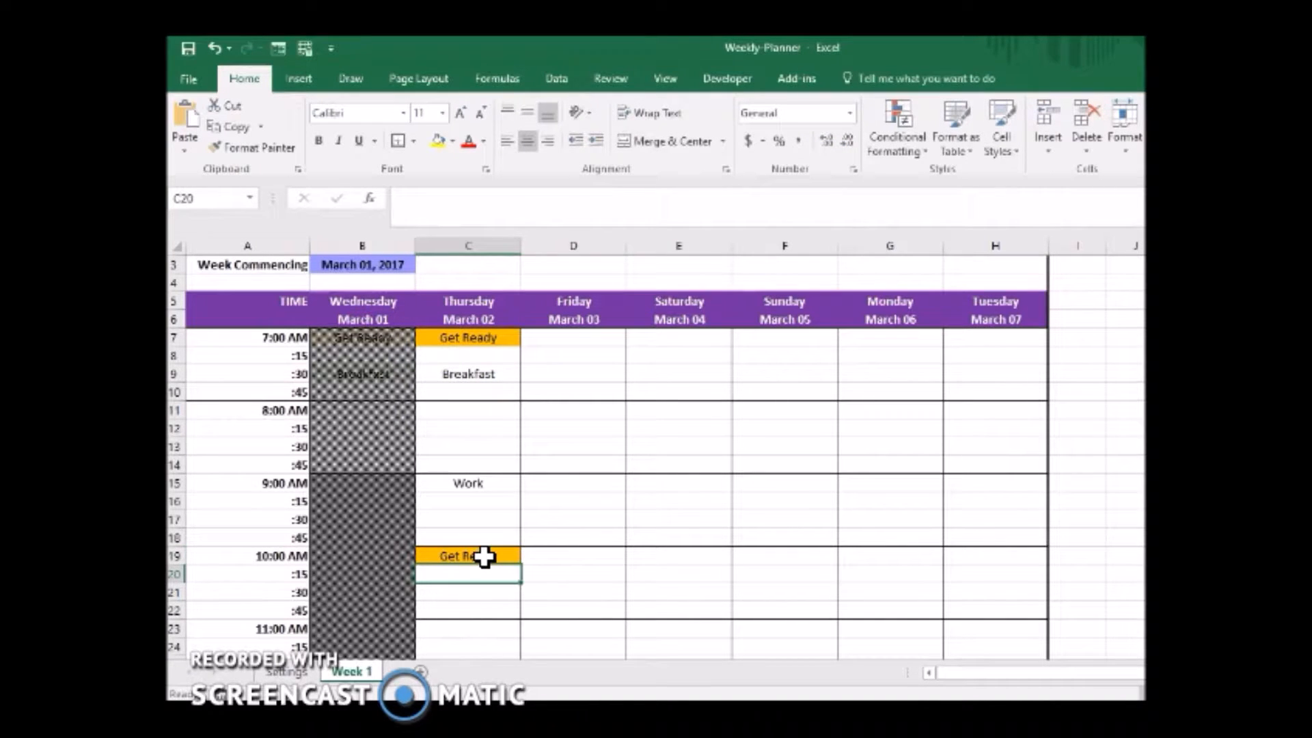
pyautogui.press('Down')
pyautogui.press('Down')
pyautogui.press('Down')
pyautogui.press('Down')
pyautogui.press('Up')
pyautogui.write('Get')
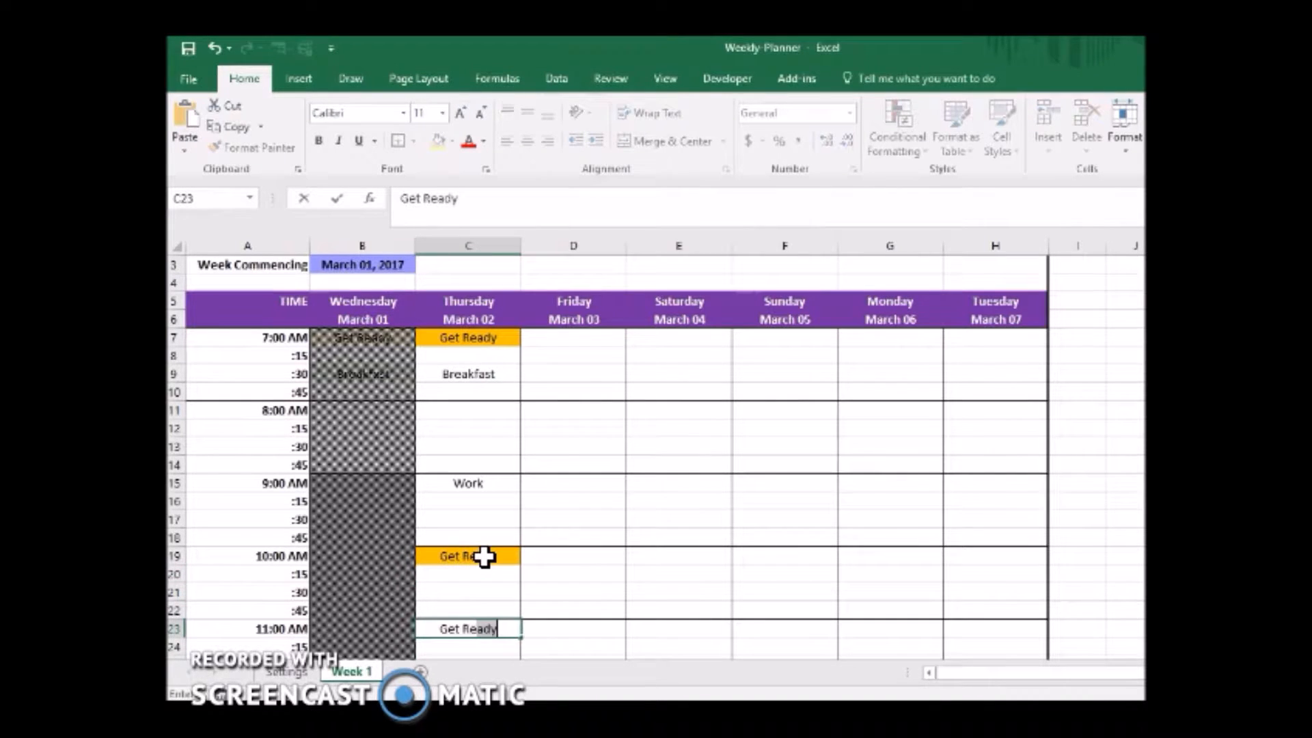
pyautogui.press('Return')
pyautogui.press('Up')
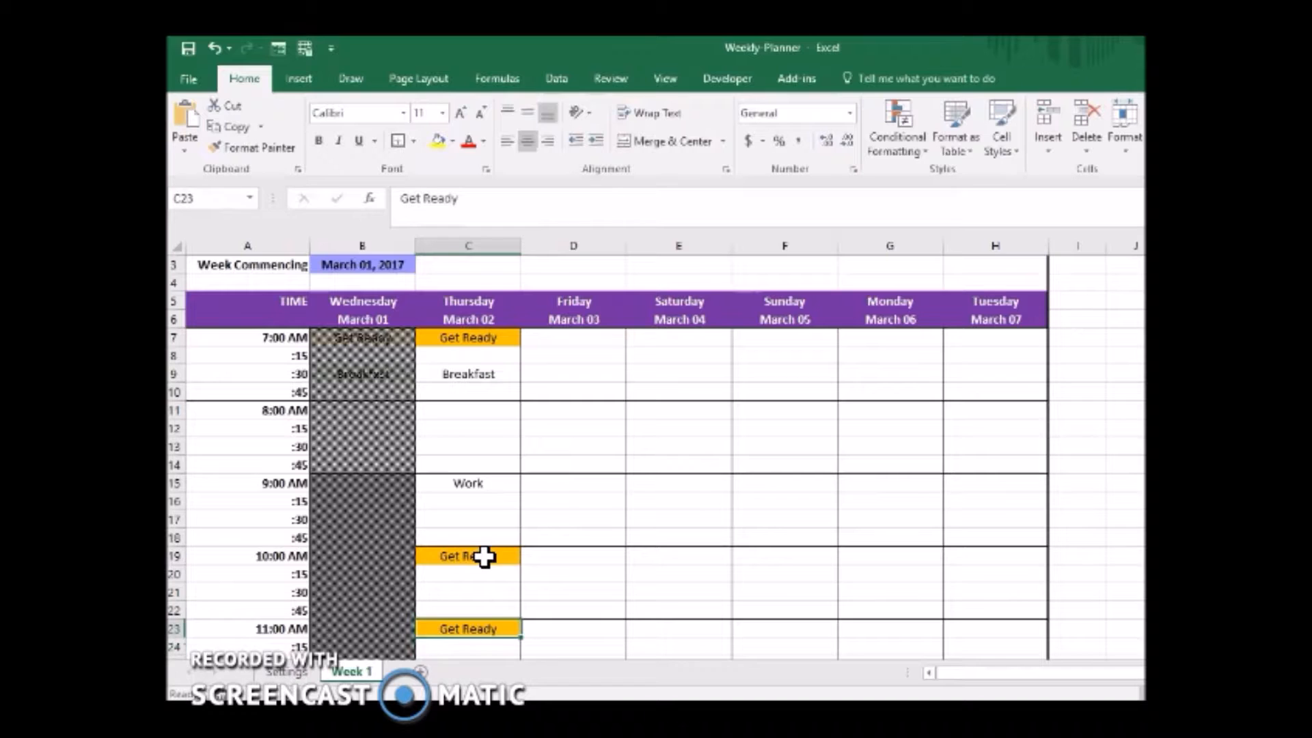
# Clear the test entries from the Thursday range C19:C23.
pyautogui.hotkey('shift', 'Up')
pyautogui.hotkey('shift', 'Up')
pyautogui.hotkey('shift', 'Up')
pyautogui.hotkey('shift', 'Up')
pyautogui.press('Delete')
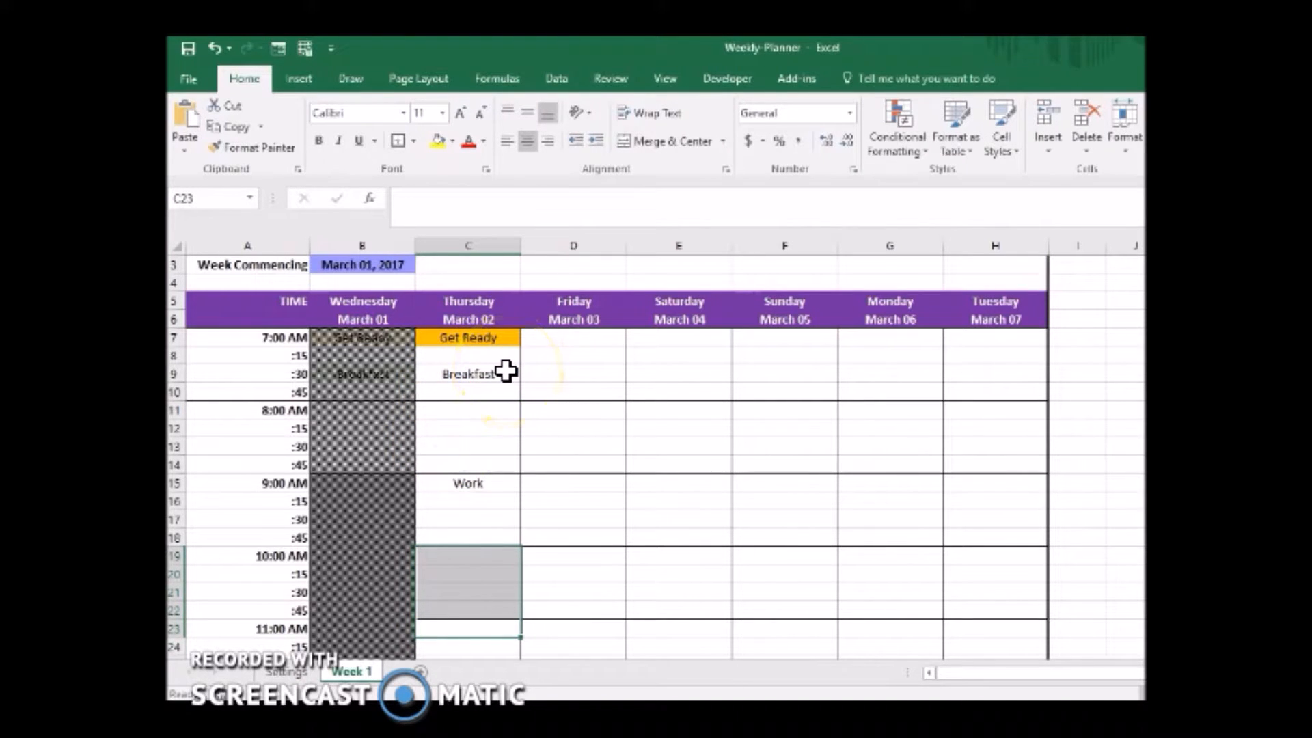
# Create a conditional formatting rule on cell C9 that formats only cells with specific text containing Breakfast.
pyautogui.click(505, 371)
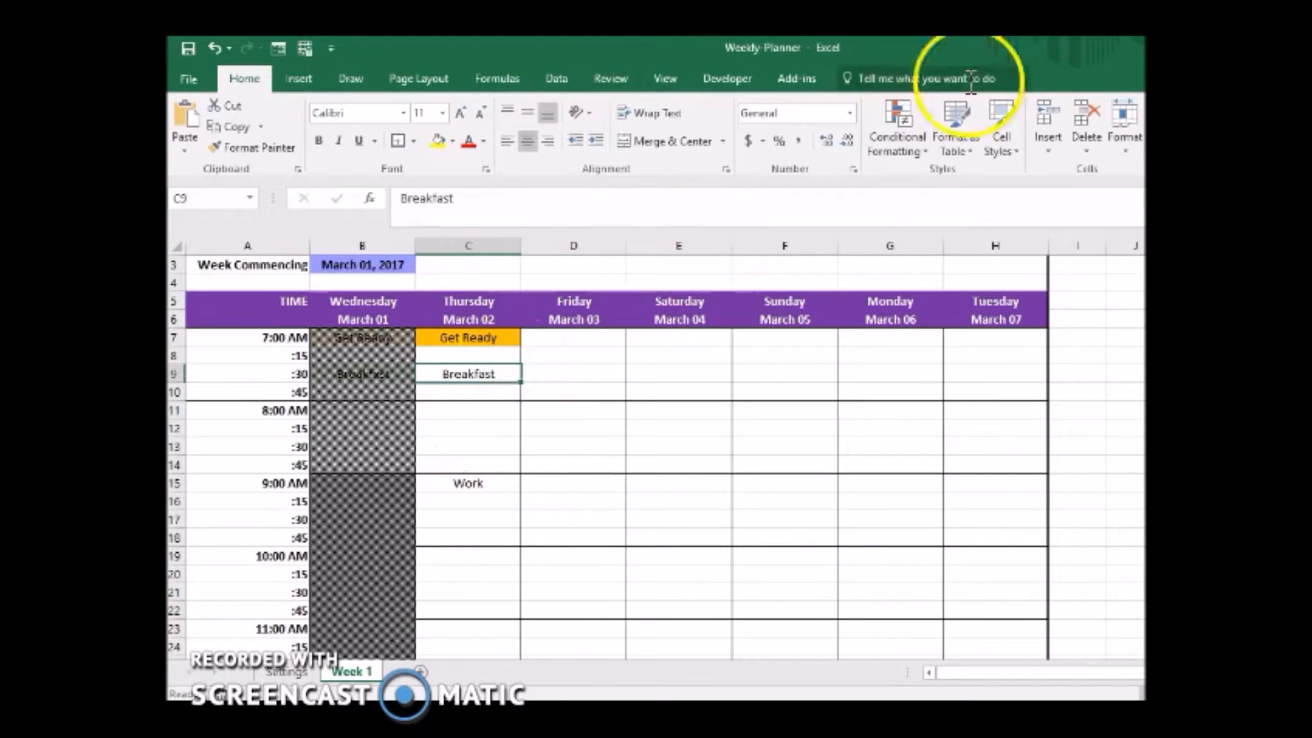
pyautogui.click(899, 147)
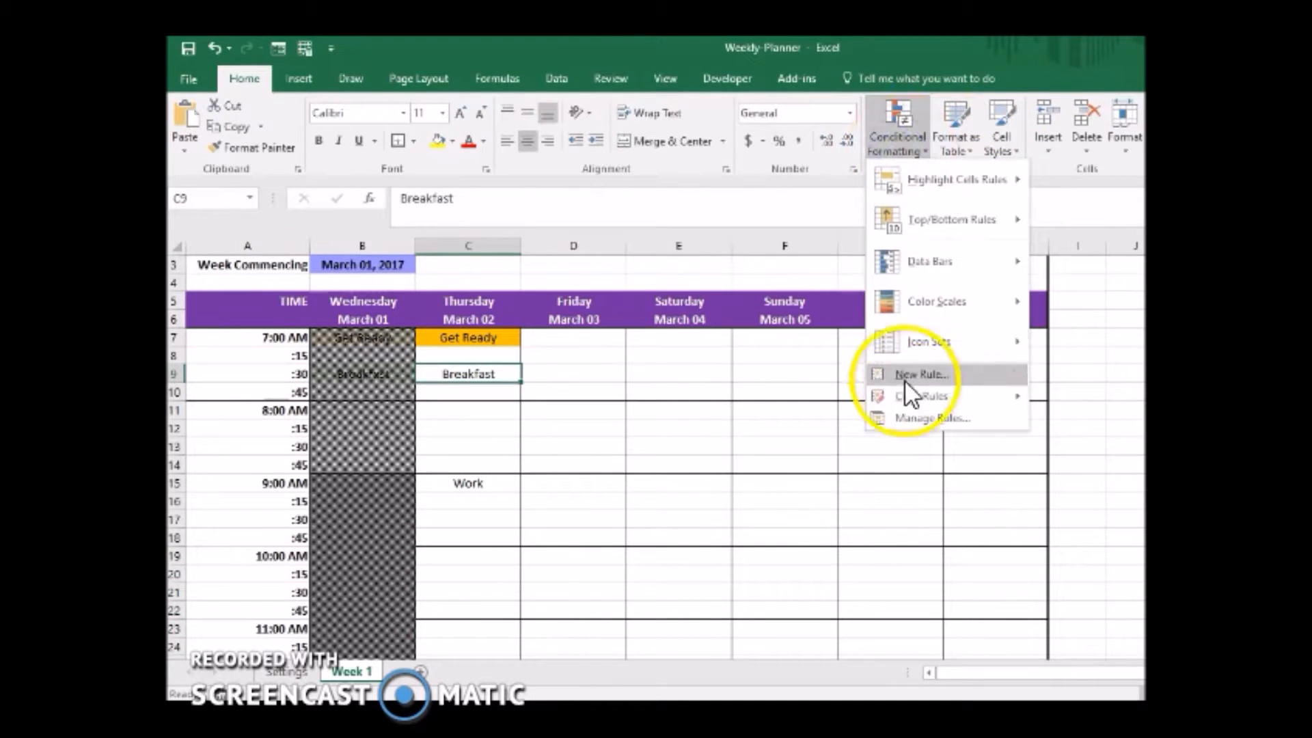
pyautogui.click(918, 413)
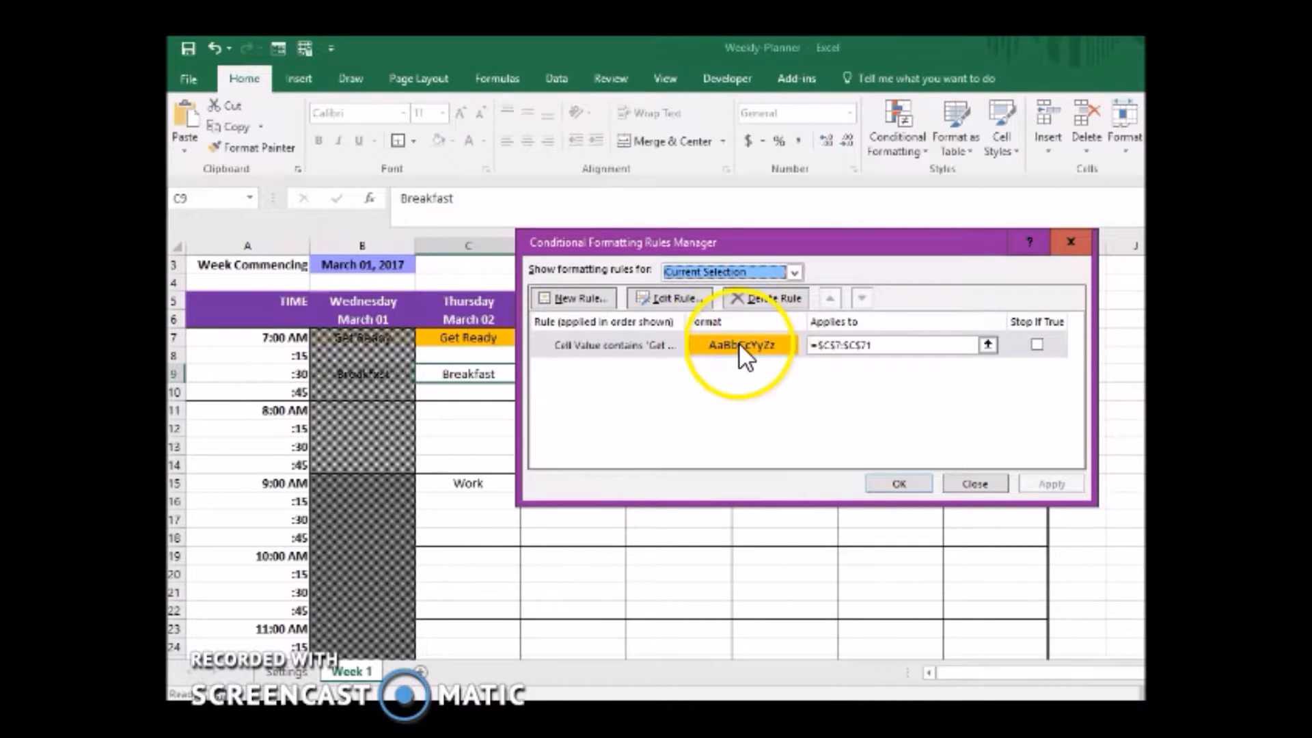
pyautogui.click(580, 298)
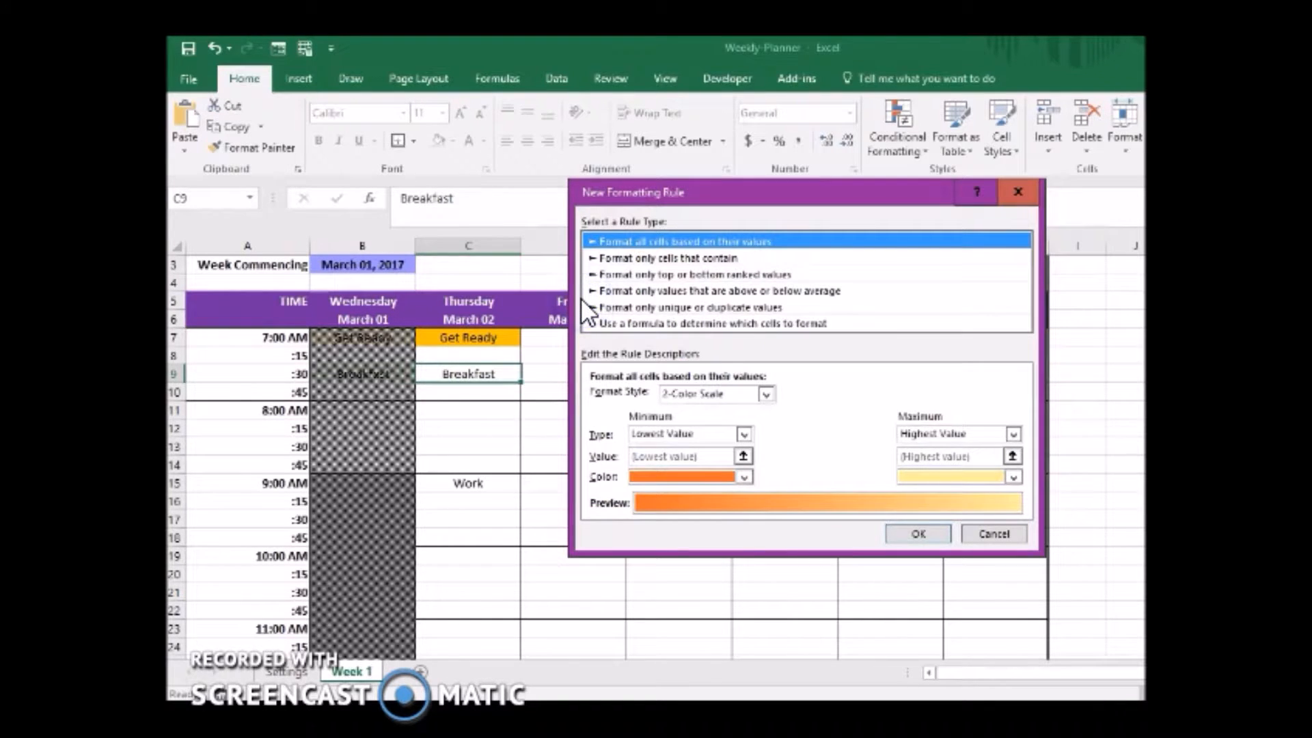
pyautogui.click(683, 257)
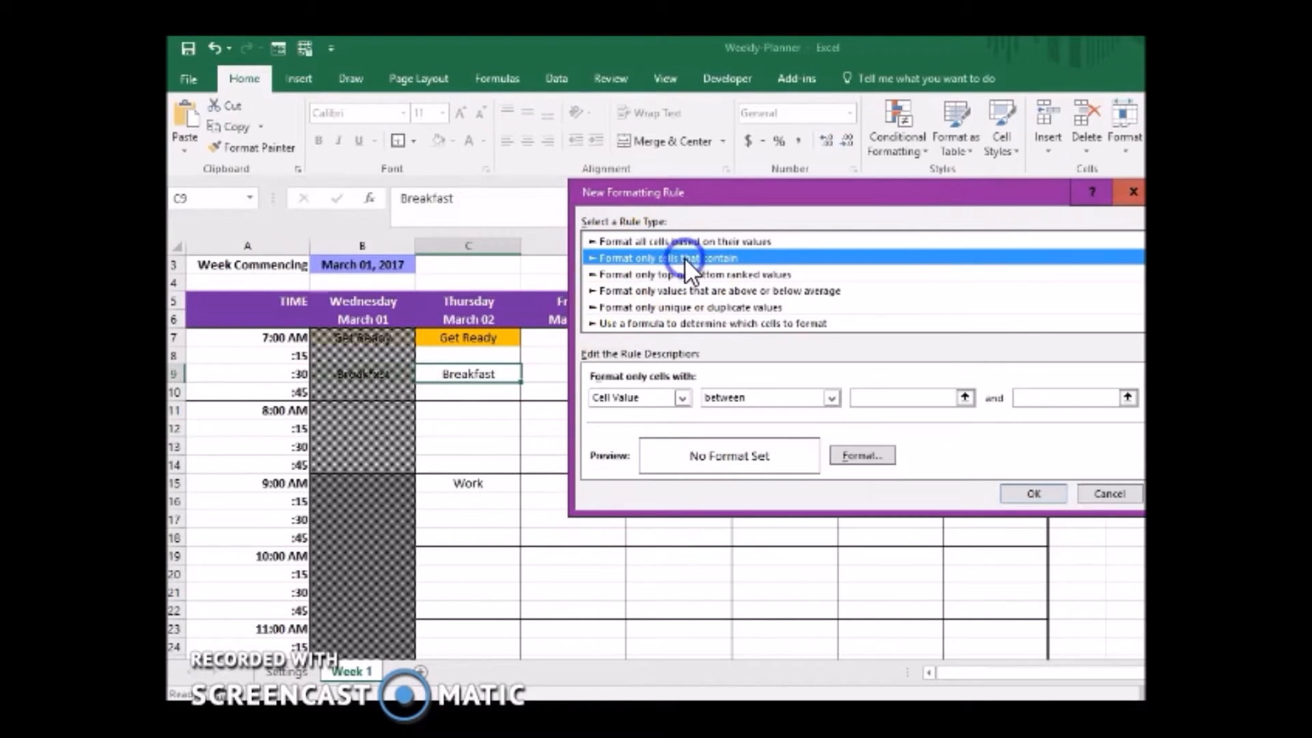
pyautogui.click(639, 396)
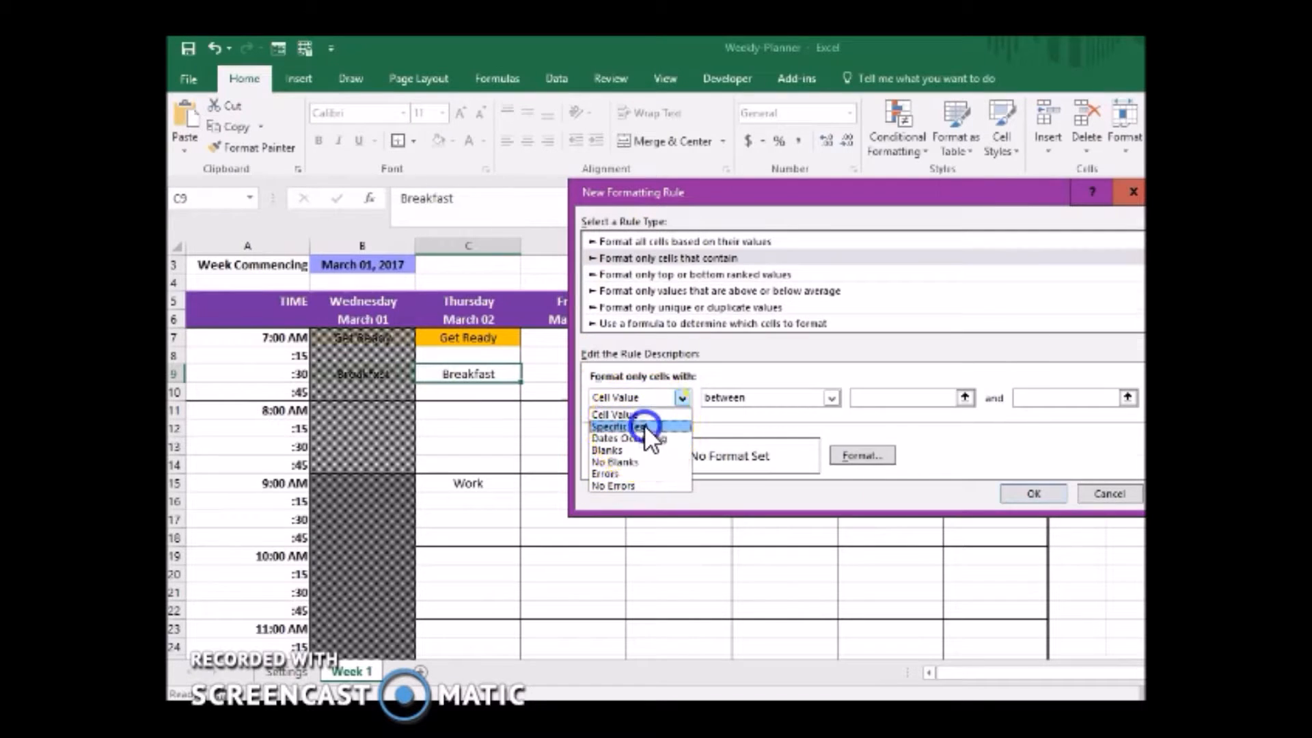
pyautogui.click(637, 426)
pyautogui.click(836, 397)
pyautogui.write('Breakfast')
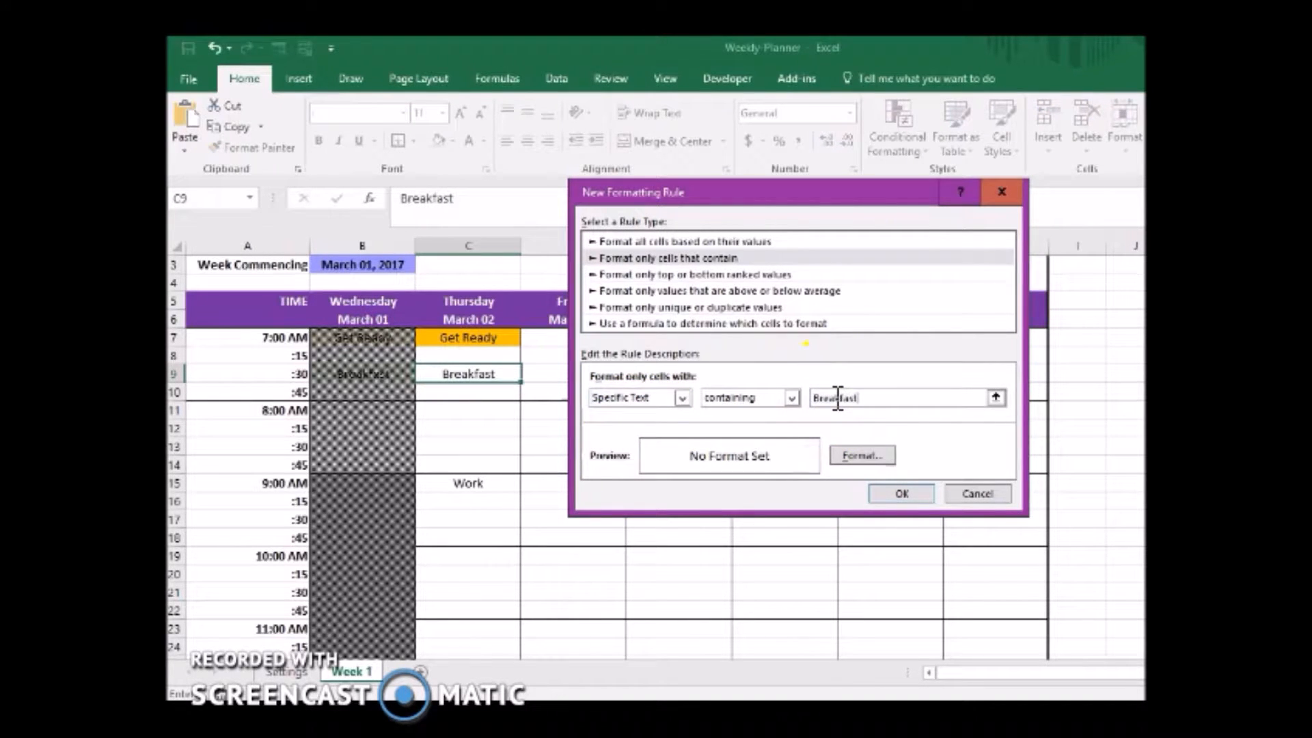
# Give the Breakfast rule a solid dark blue background fill.
pyautogui.click(861, 458)
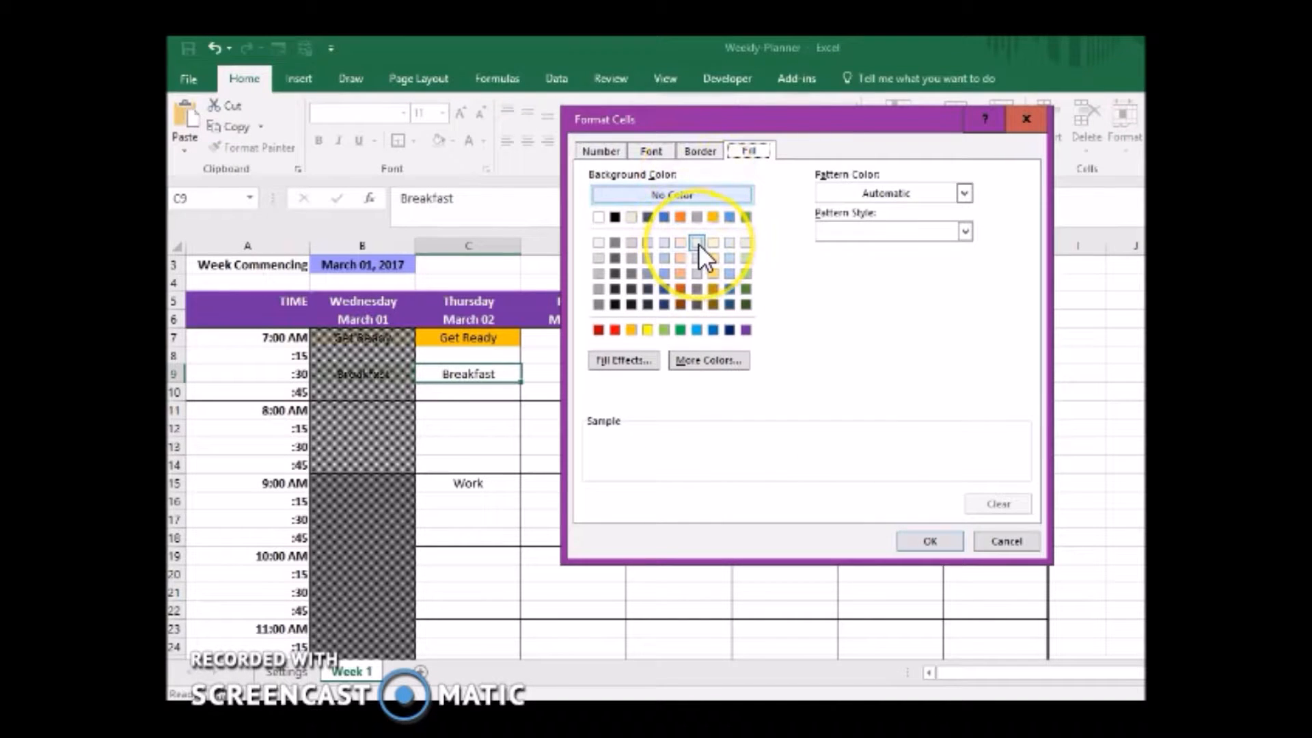
pyautogui.click(665, 257)
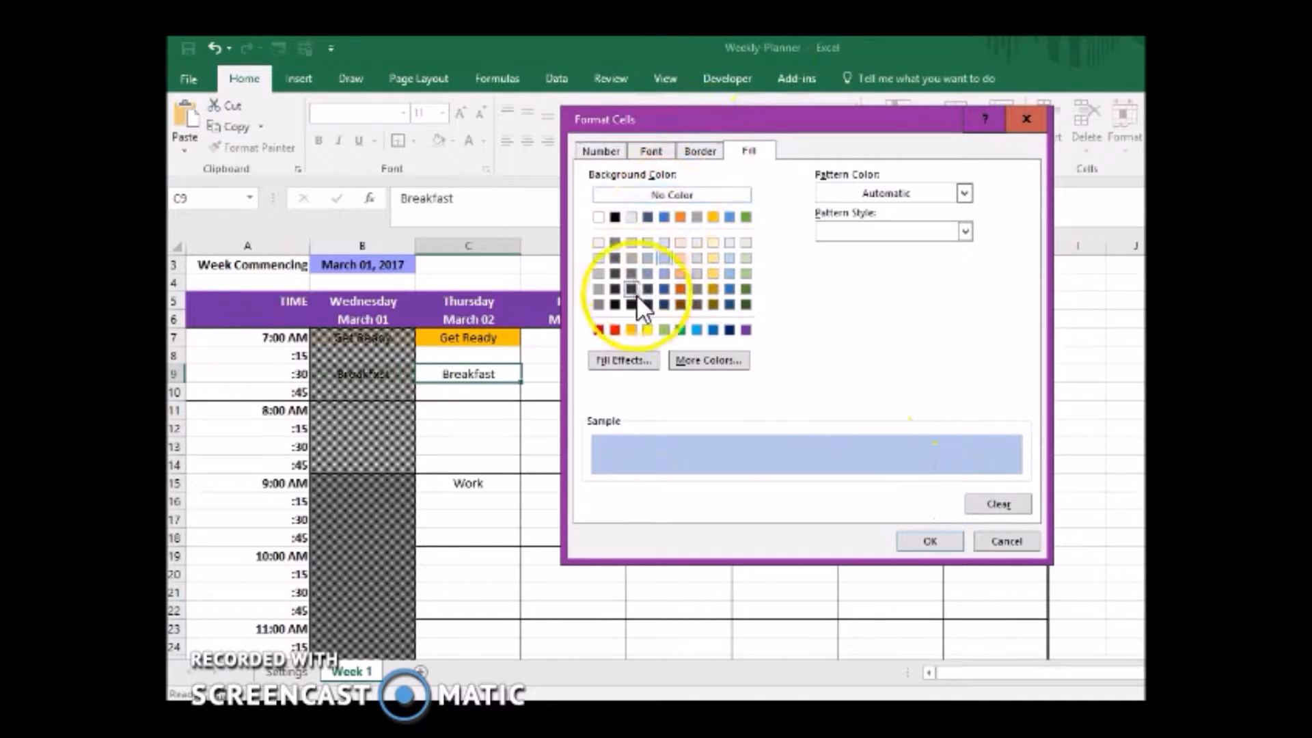
pyautogui.click(665, 289)
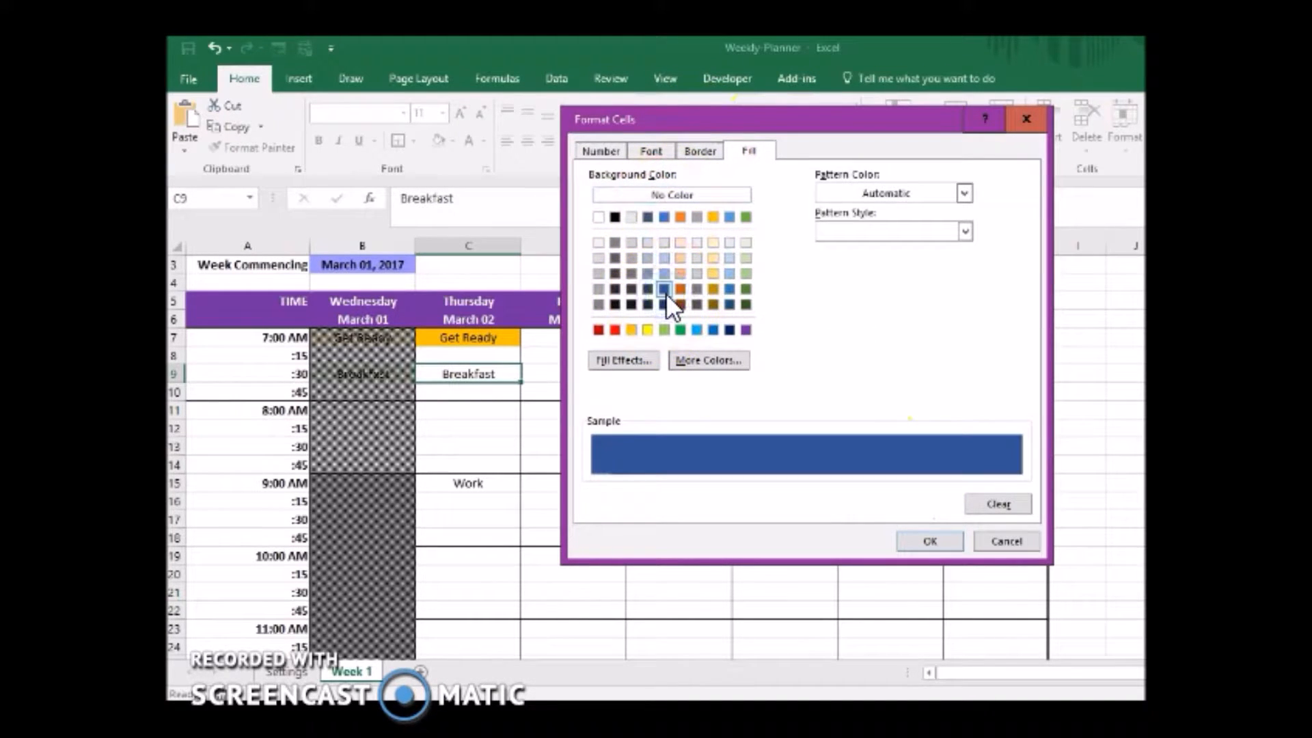
# Set the Breakfast rule's font color to white and apply the rule to cell C9.
pyautogui.click(649, 152)
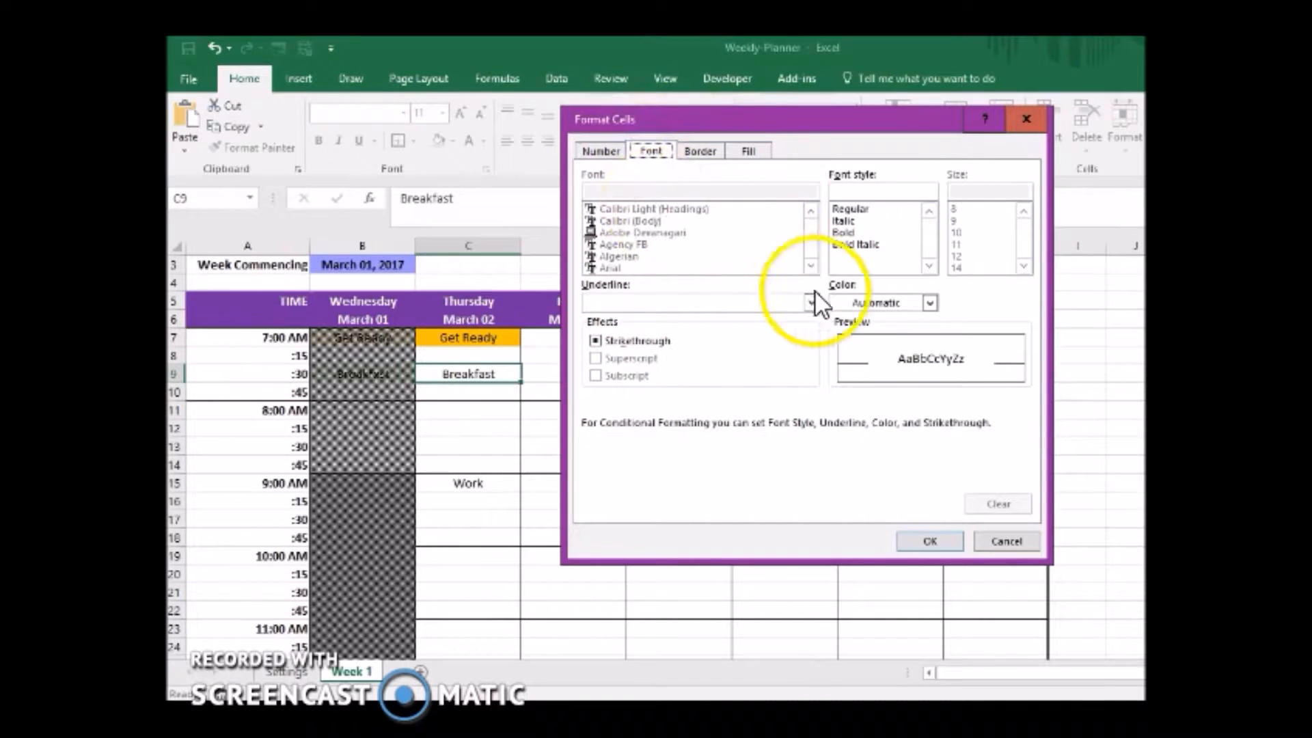
pyautogui.click(844, 302)
pyautogui.click(840, 363)
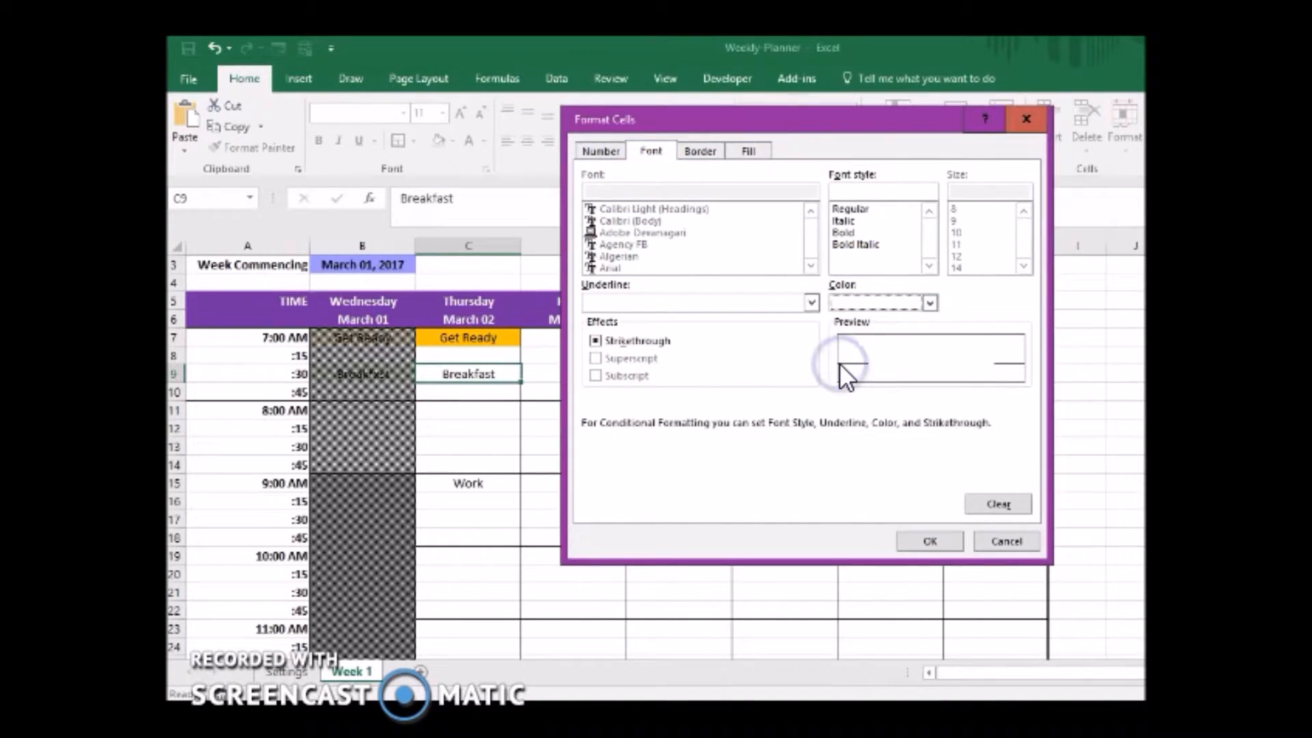
pyautogui.click(924, 536)
pyautogui.click(916, 491)
pyautogui.click(1025, 482)
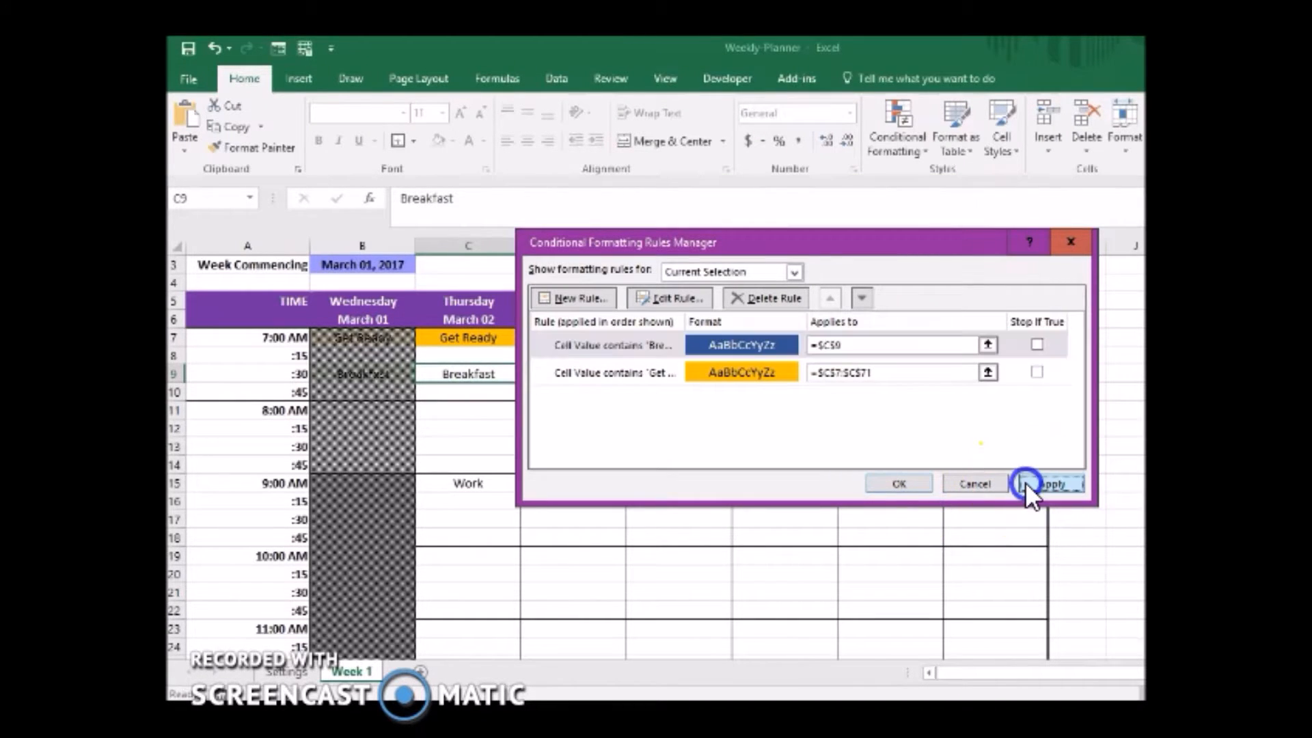
pyautogui.click(895, 483)
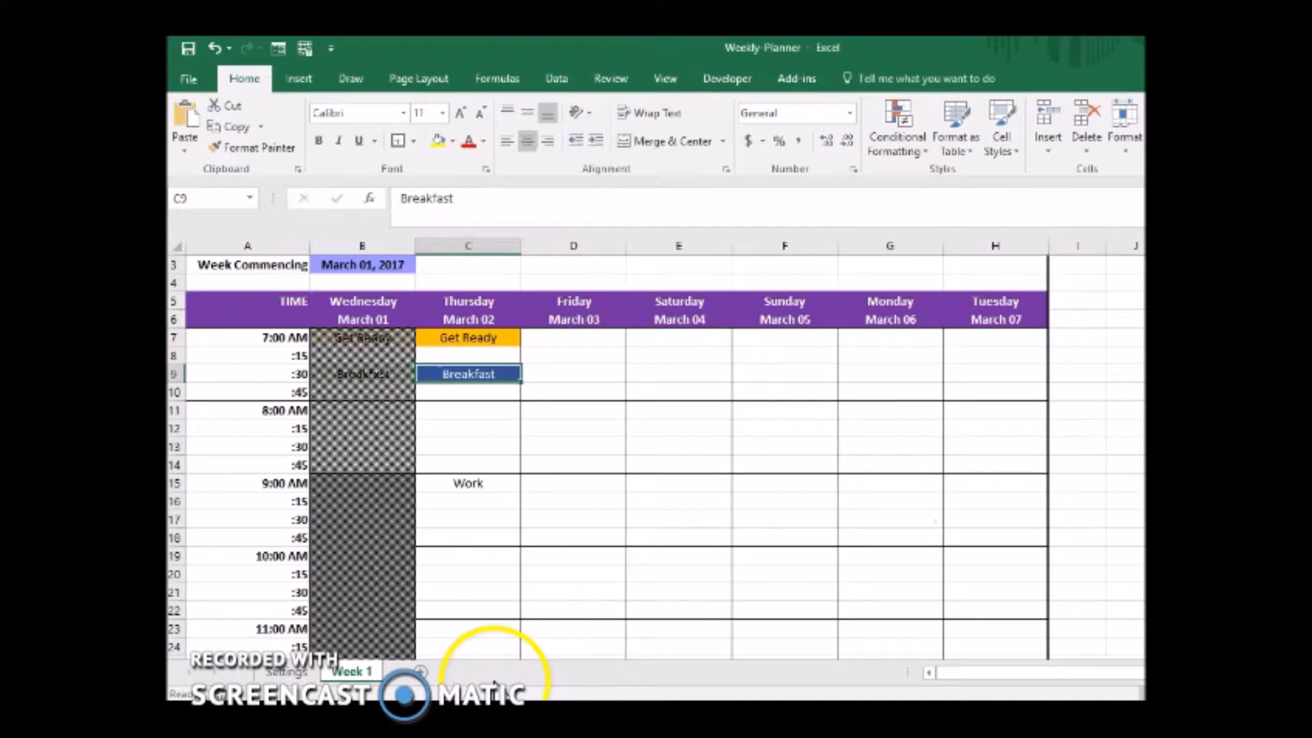
# Test the Breakfast rule by entering Breakfast in the Thursday 10:00 AM slot, C19.
pyautogui.click(495, 559)
pyautogui.write('Br')
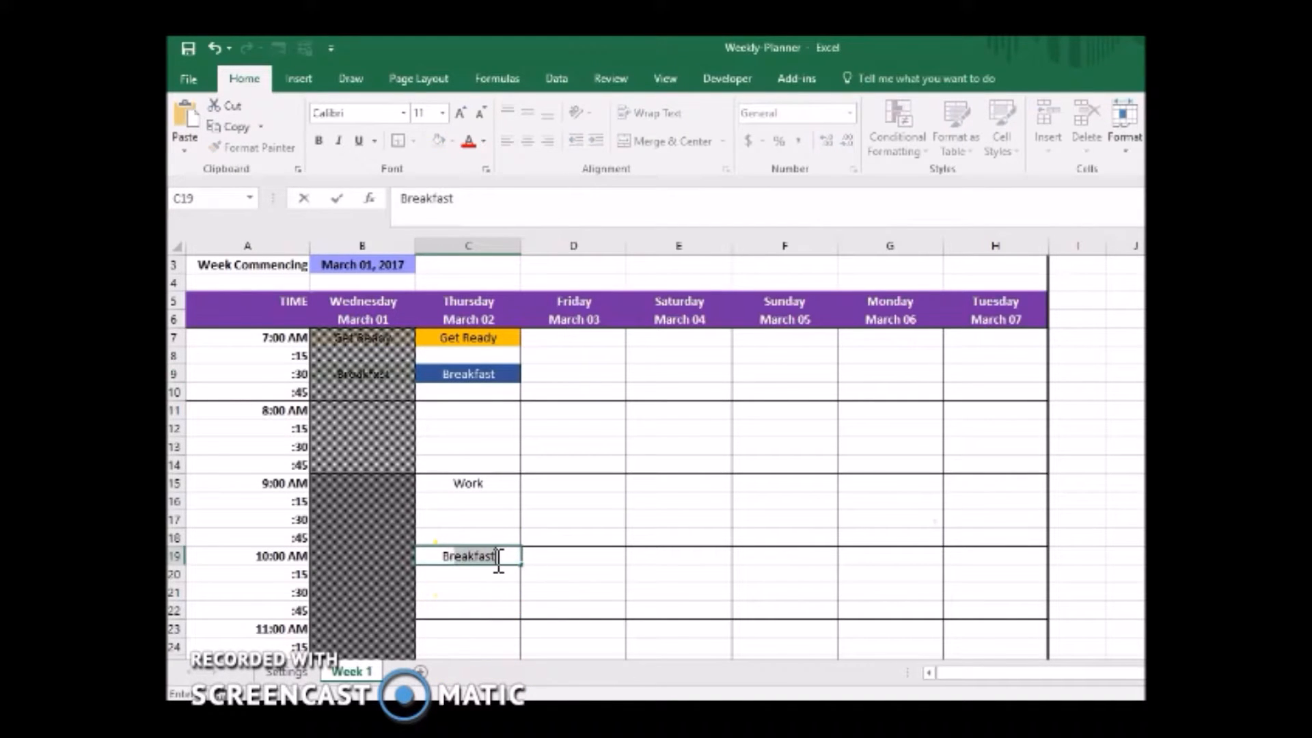
pyautogui.press('Escape')
pyautogui.write('Bre')
pyautogui.write('akfast')
pyautogui.press('Return')
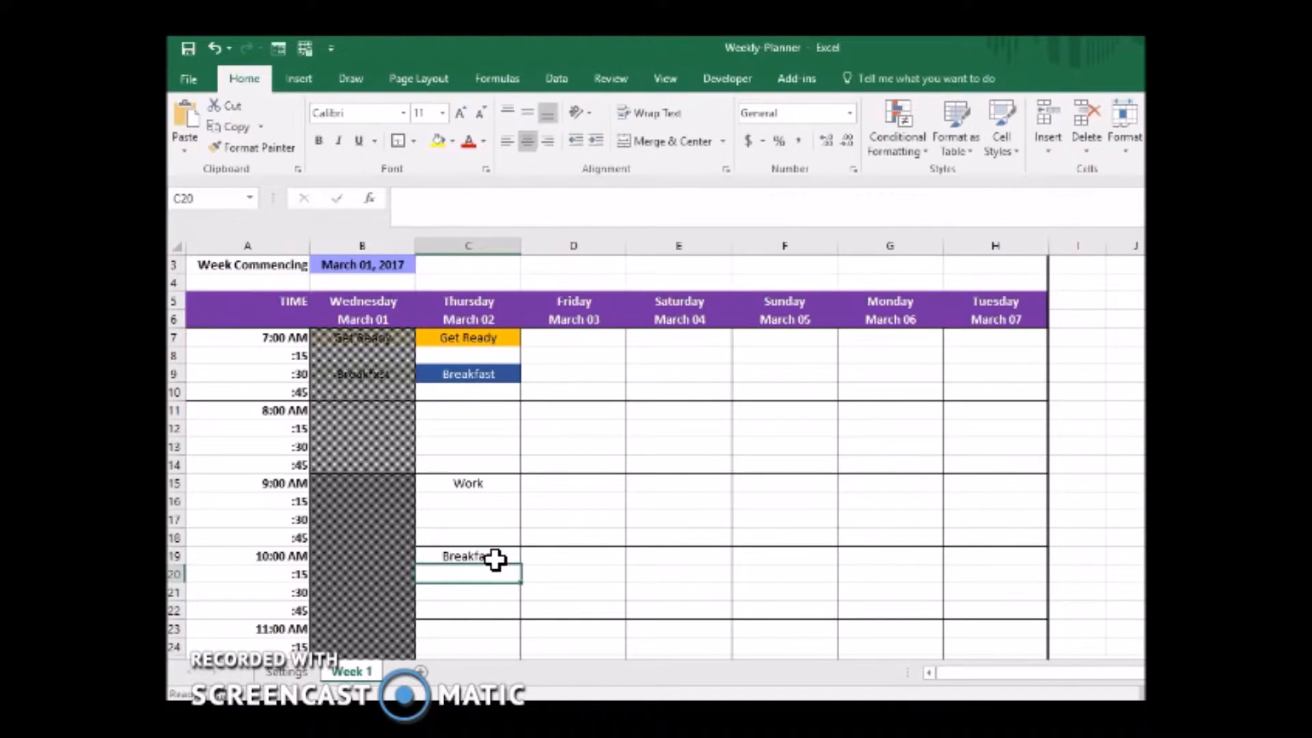
pyautogui.click(495, 559)
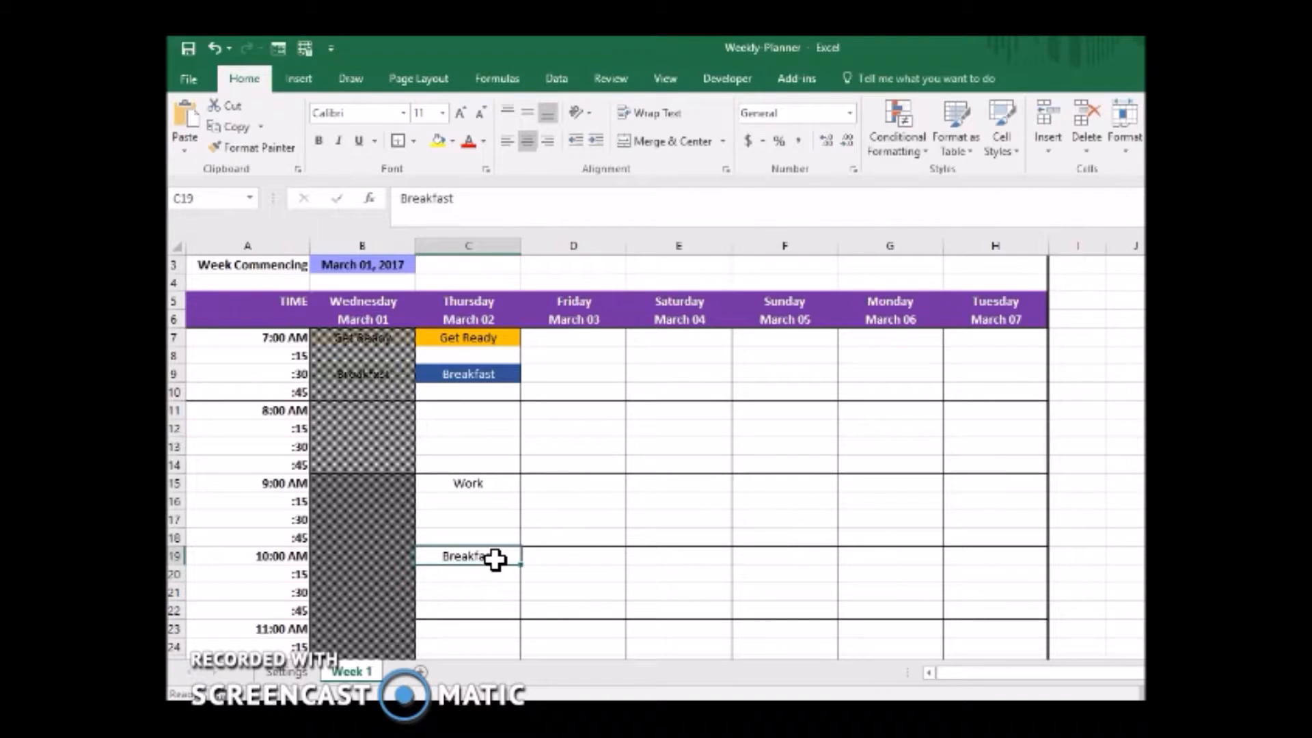
# Extend the Breakfast rule to the whole Thursday column range, =$C$7:$C$71.
pyautogui.click(495, 373)
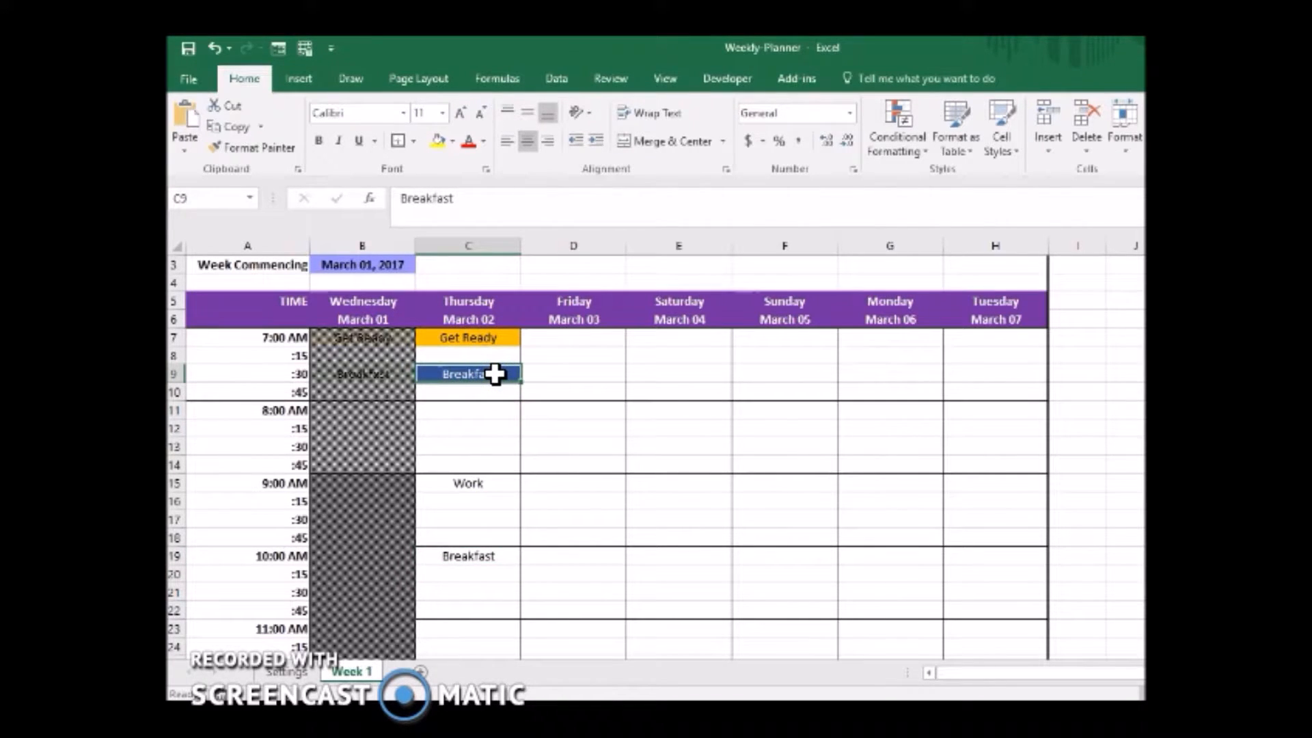
pyautogui.click(891, 146)
pyautogui.click(904, 416)
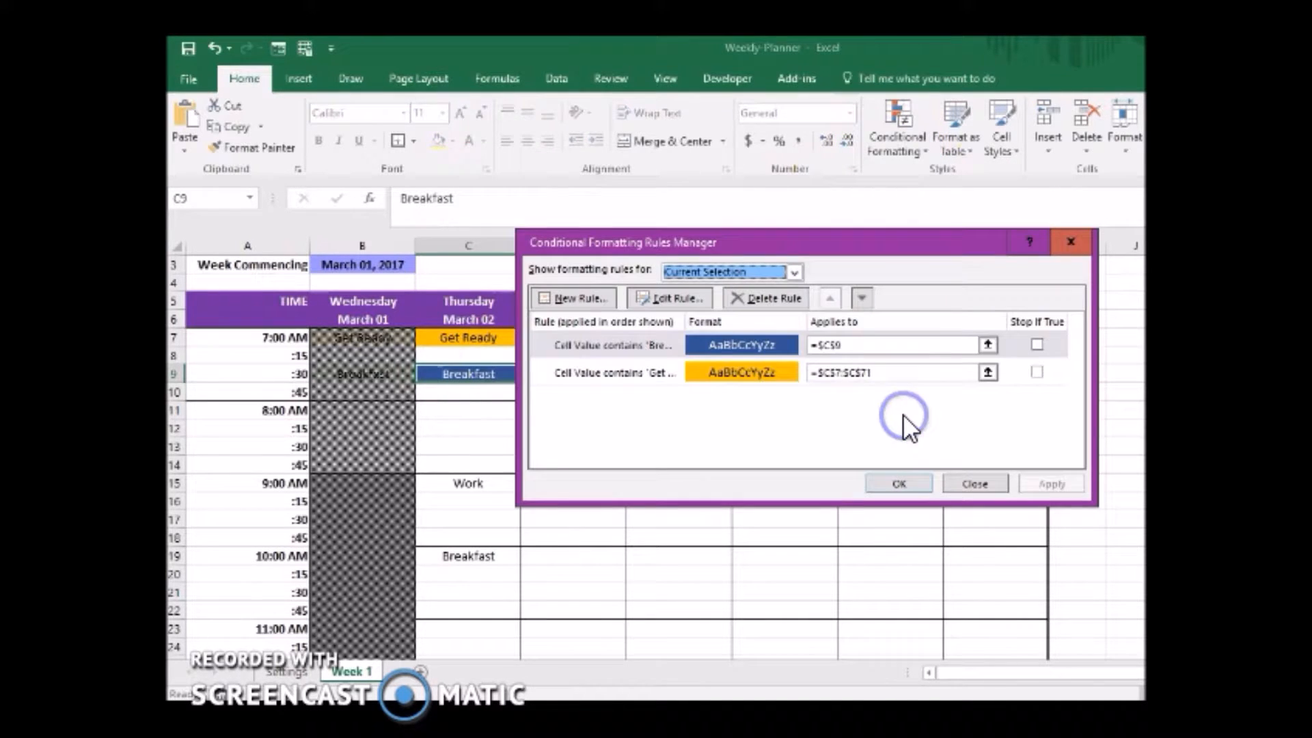
pyautogui.click(768, 340)
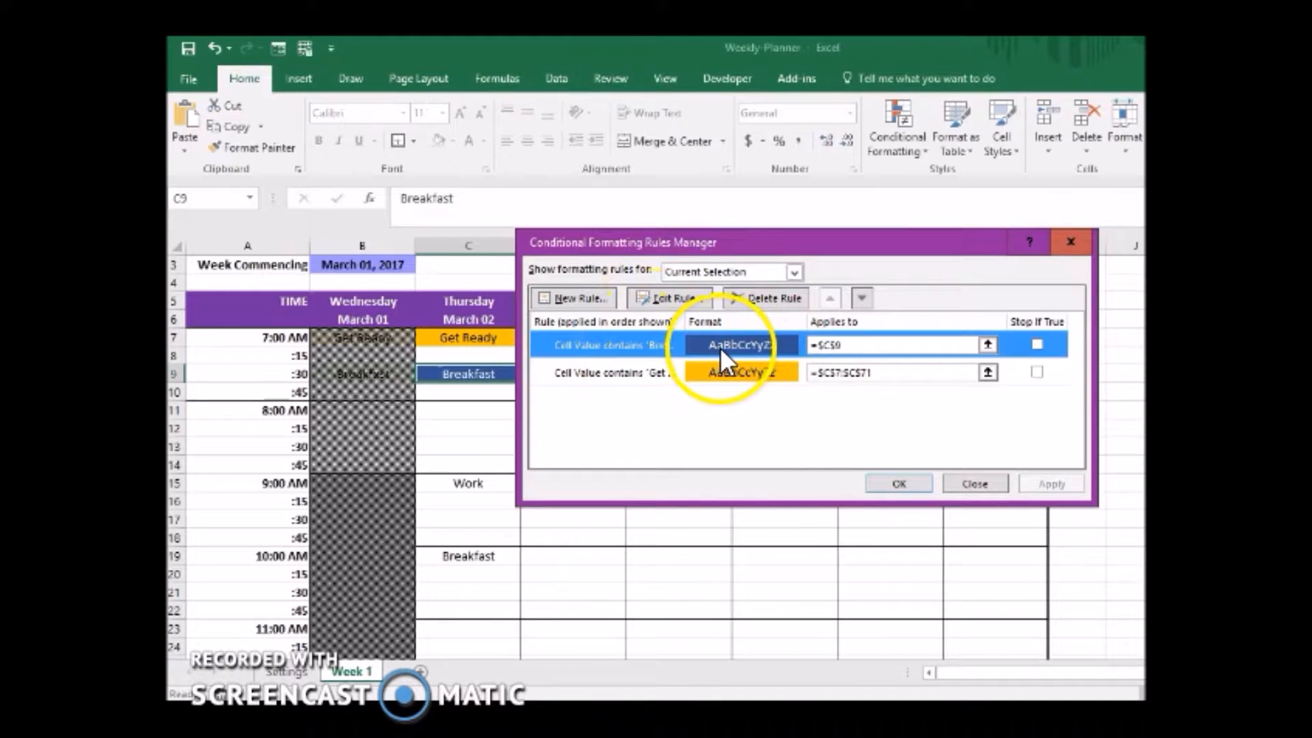
pyautogui.click(858, 345)
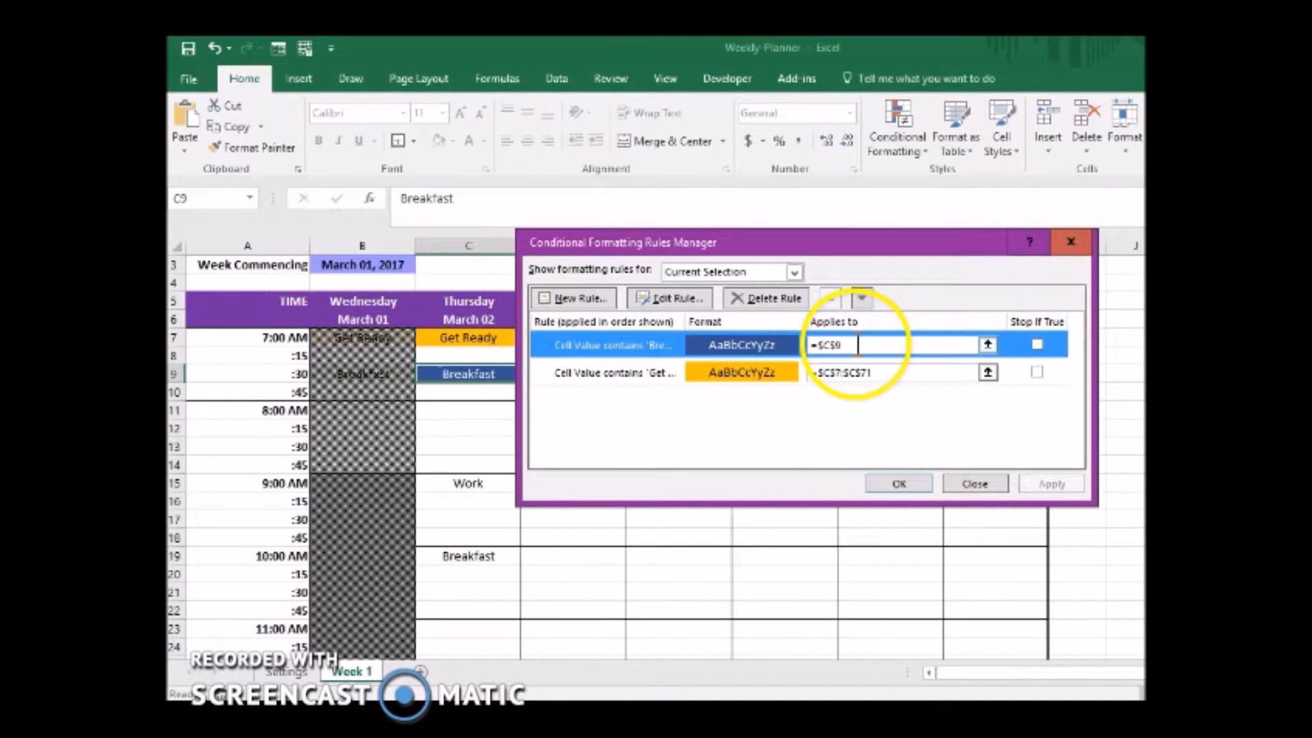
pyautogui.click(782, 345)
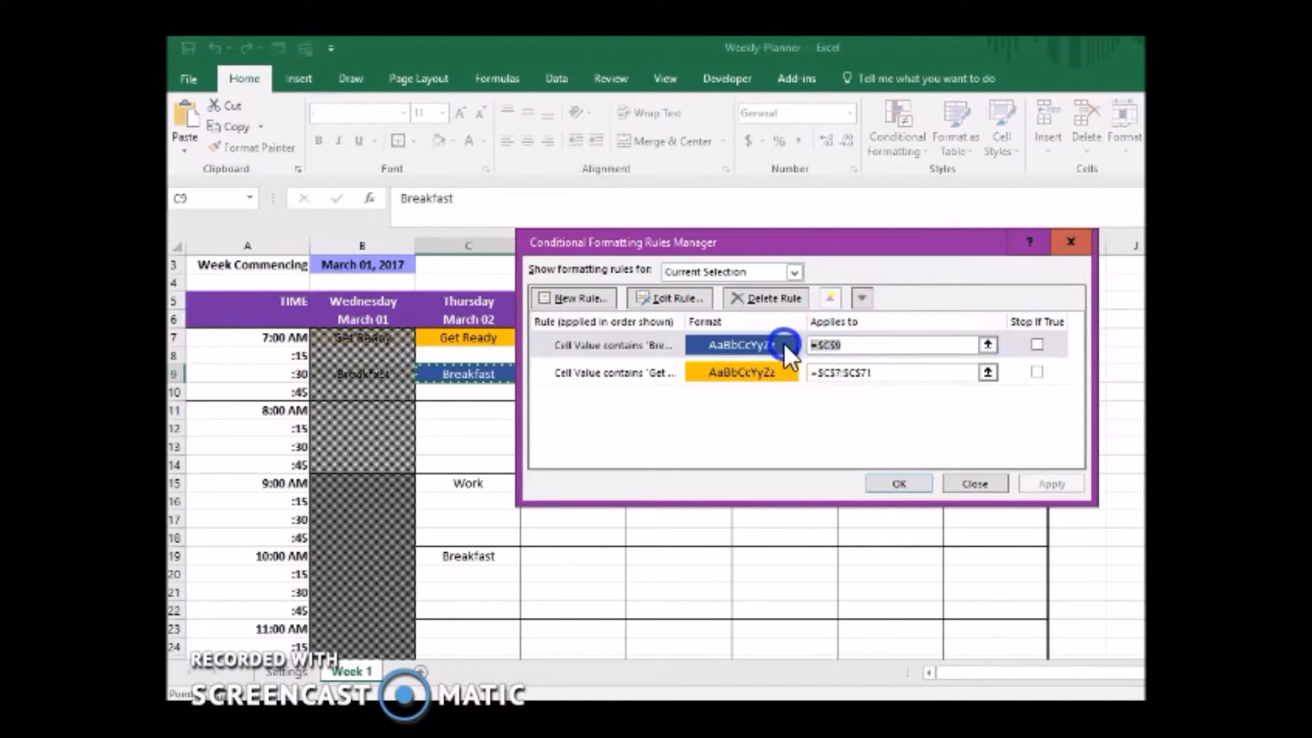
pyautogui.moveTo(454, 329); pyautogui.dragTo(478, 626)
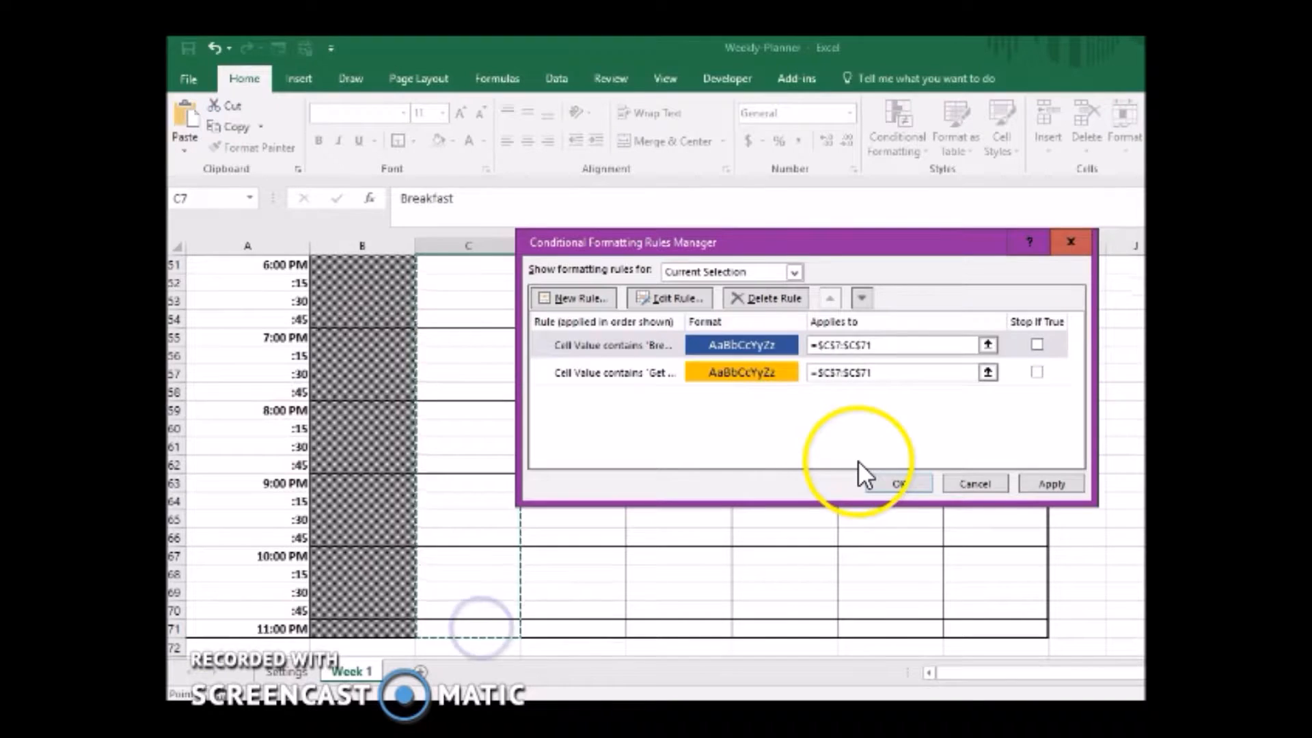
pyautogui.click(1060, 488)
pyautogui.click(914, 485)
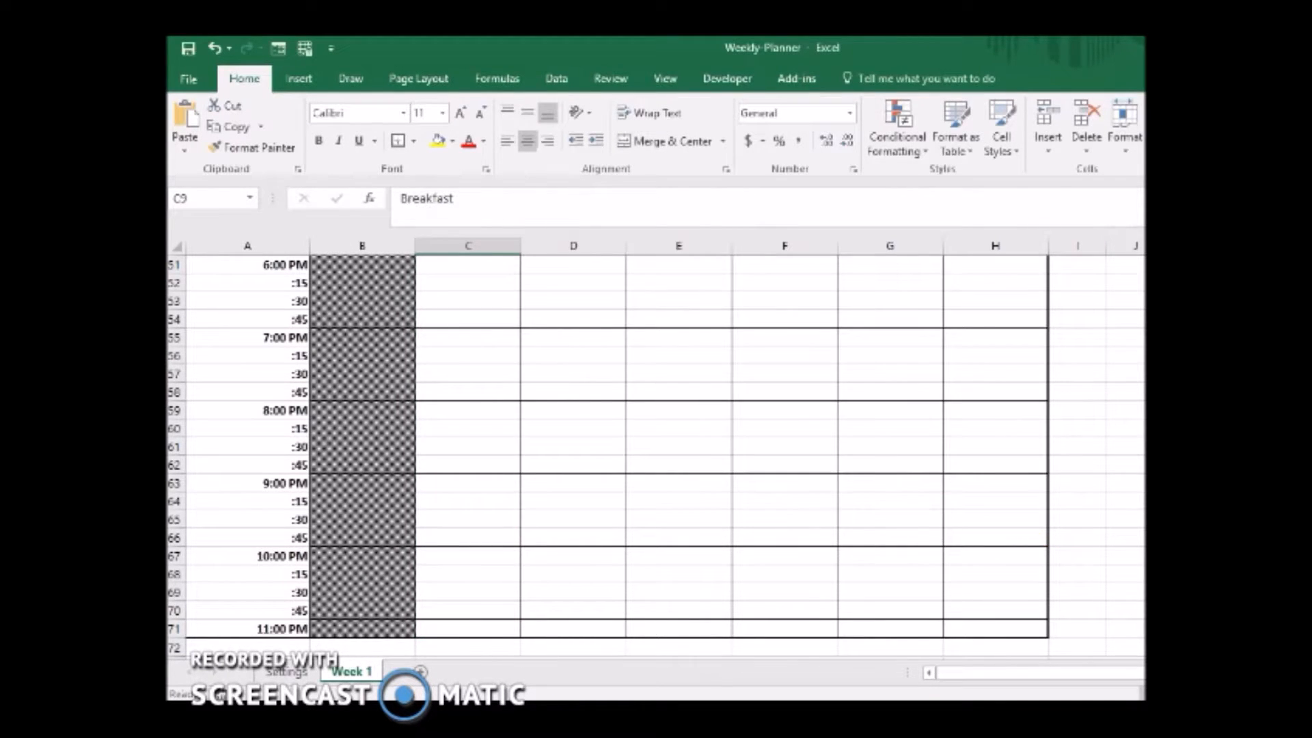
# Delete the Breakfast test entry from the Thursday 10:00 AM slot, C19.
pyautogui.scroll(16, 716, 506)
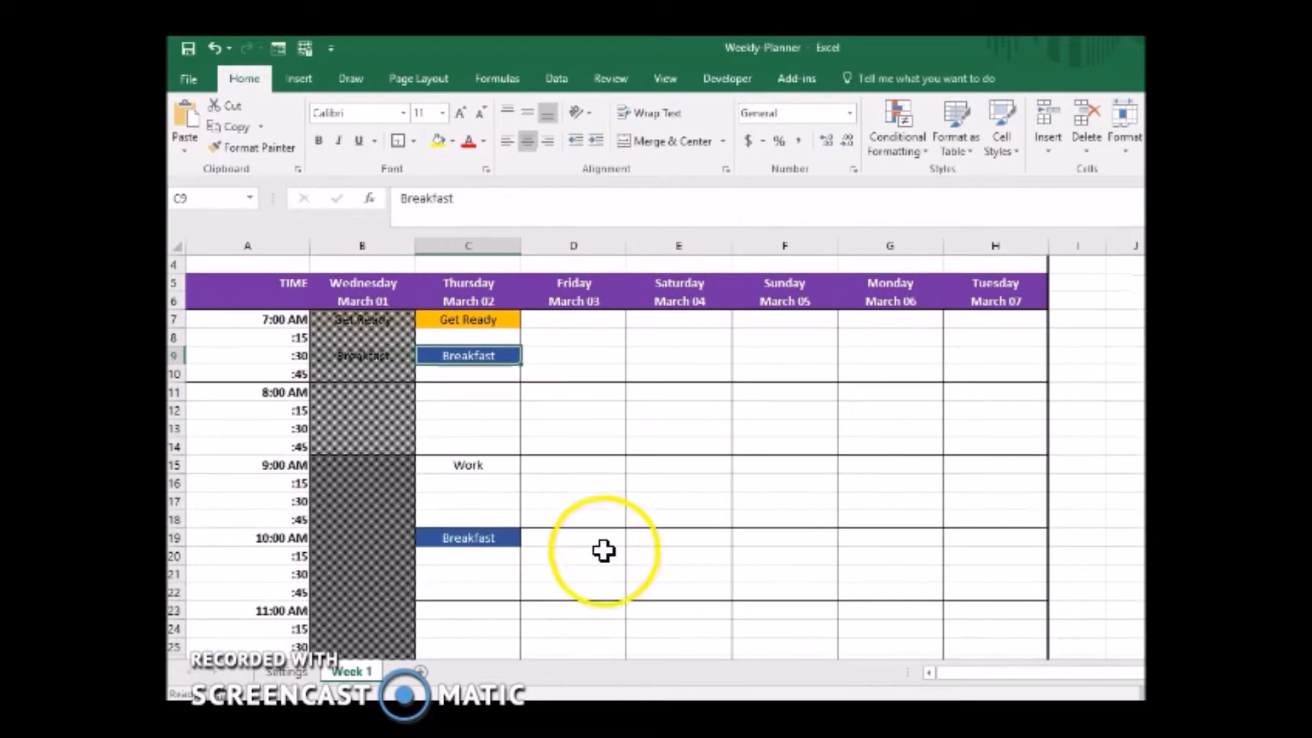
pyautogui.click(479, 539)
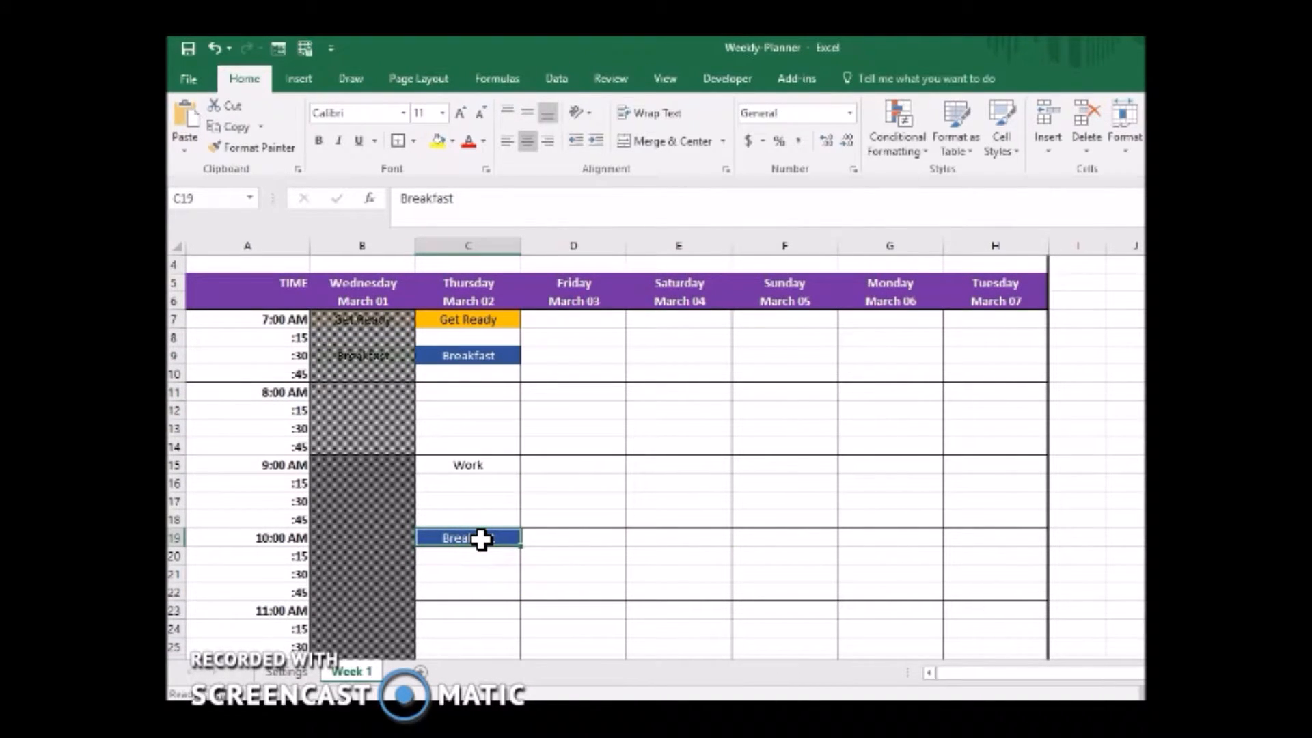
pyautogui.press('Delete')
# Create a conditional formatting rule on the Thursday 9:00 AM cell, C15, for specific text containing Work.
pyautogui.click(482, 463)
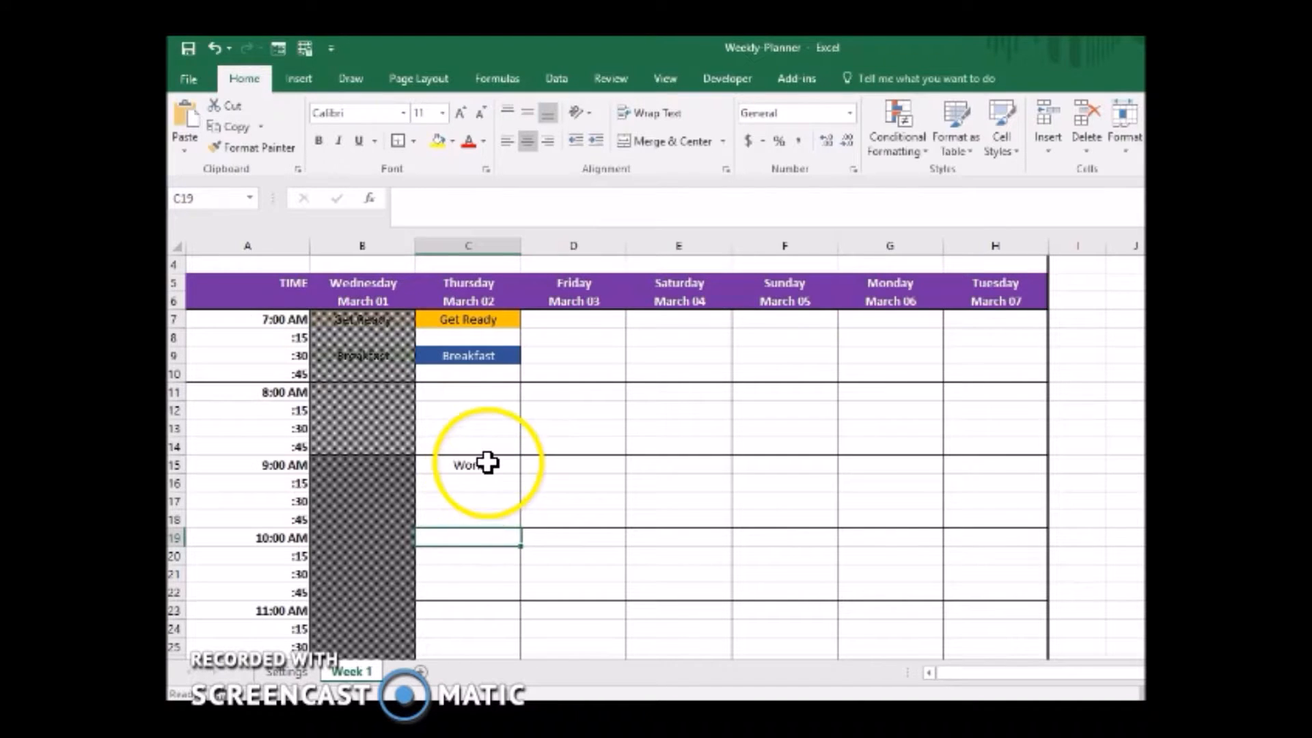
pyautogui.click(897, 145)
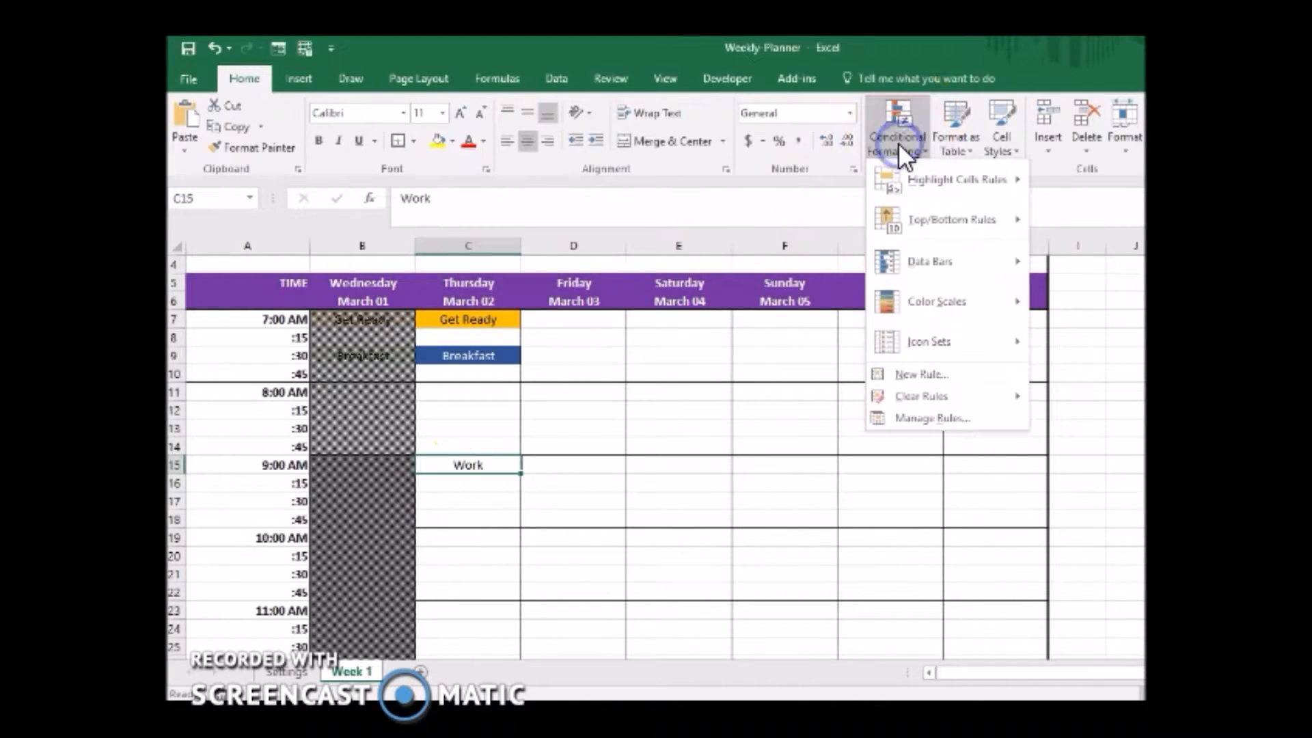
pyautogui.click(891, 414)
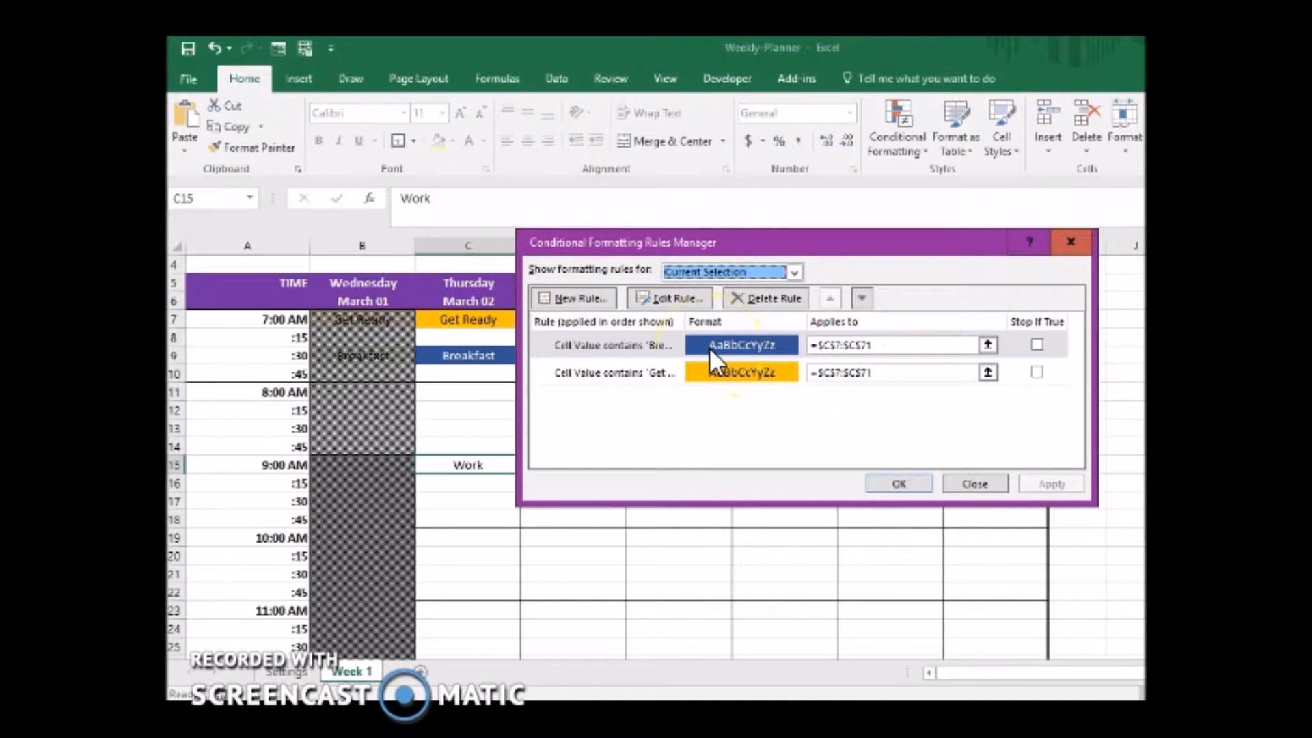
pyautogui.click(573, 298)
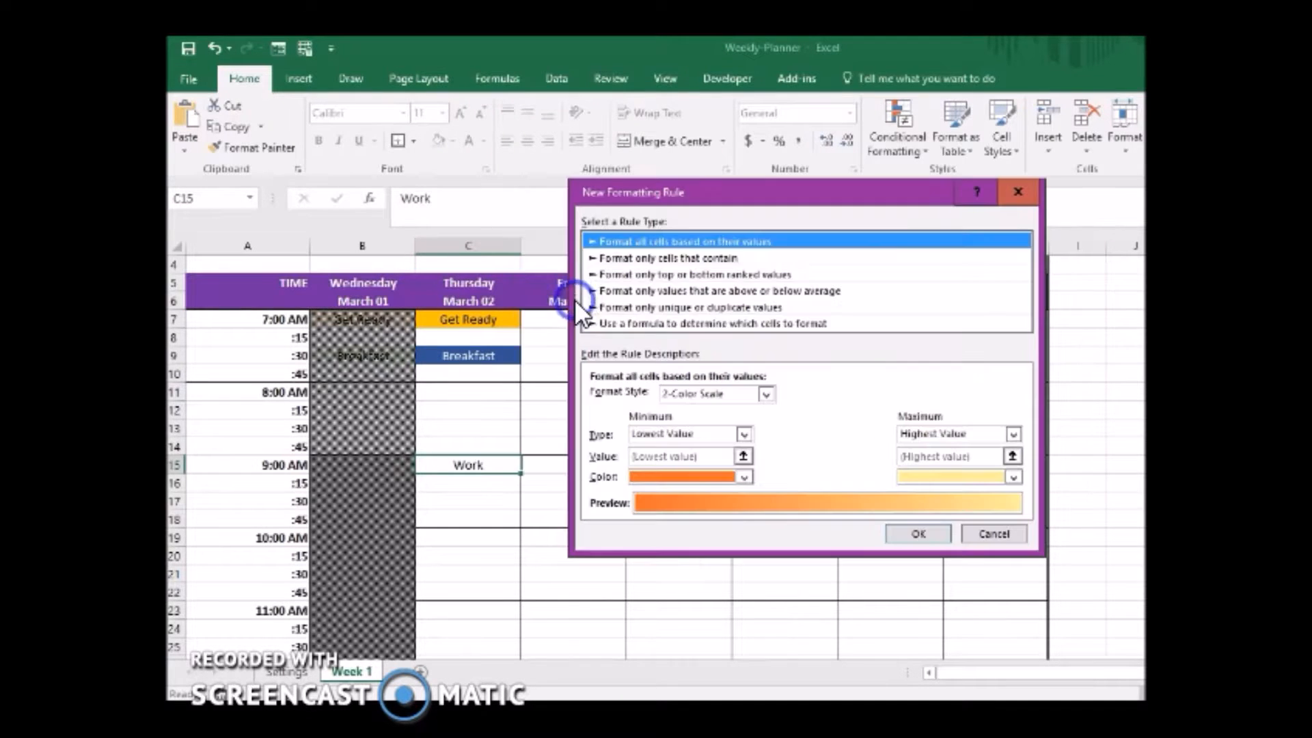
pyautogui.click(658, 257)
pyautogui.click(632, 396)
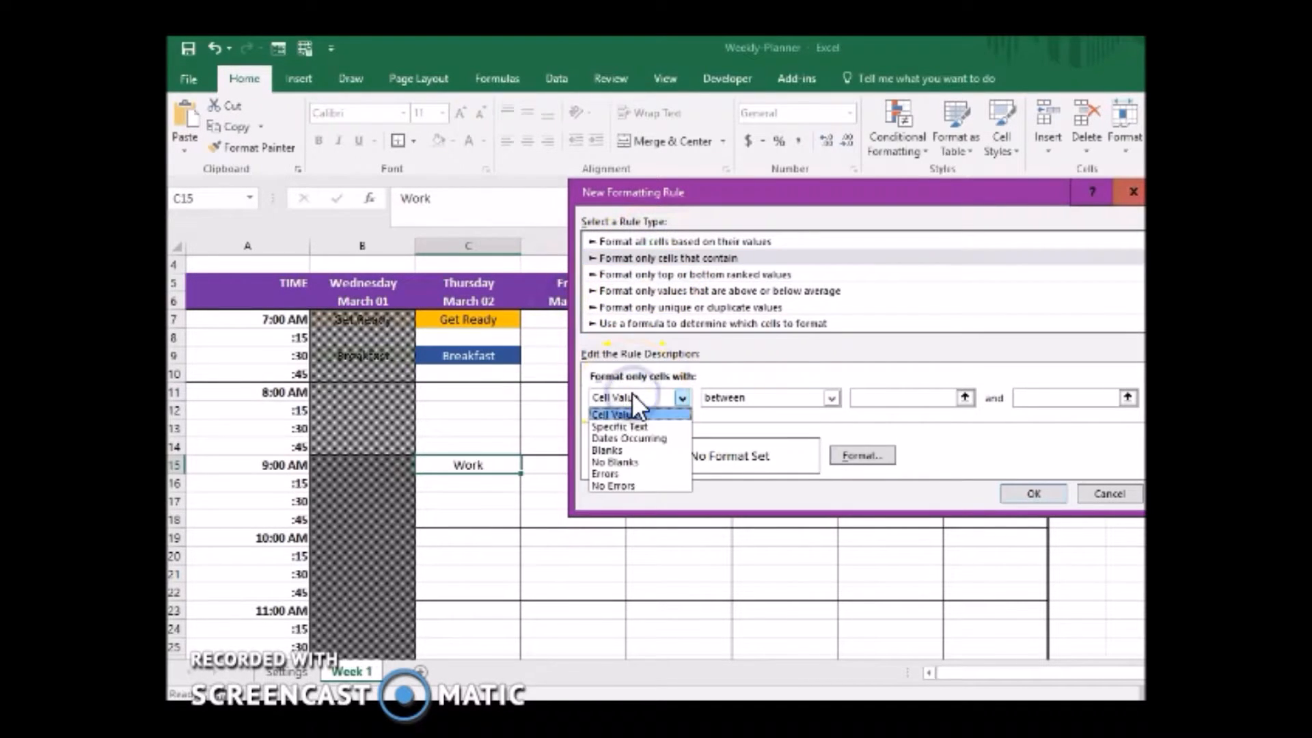
pyautogui.click(642, 426)
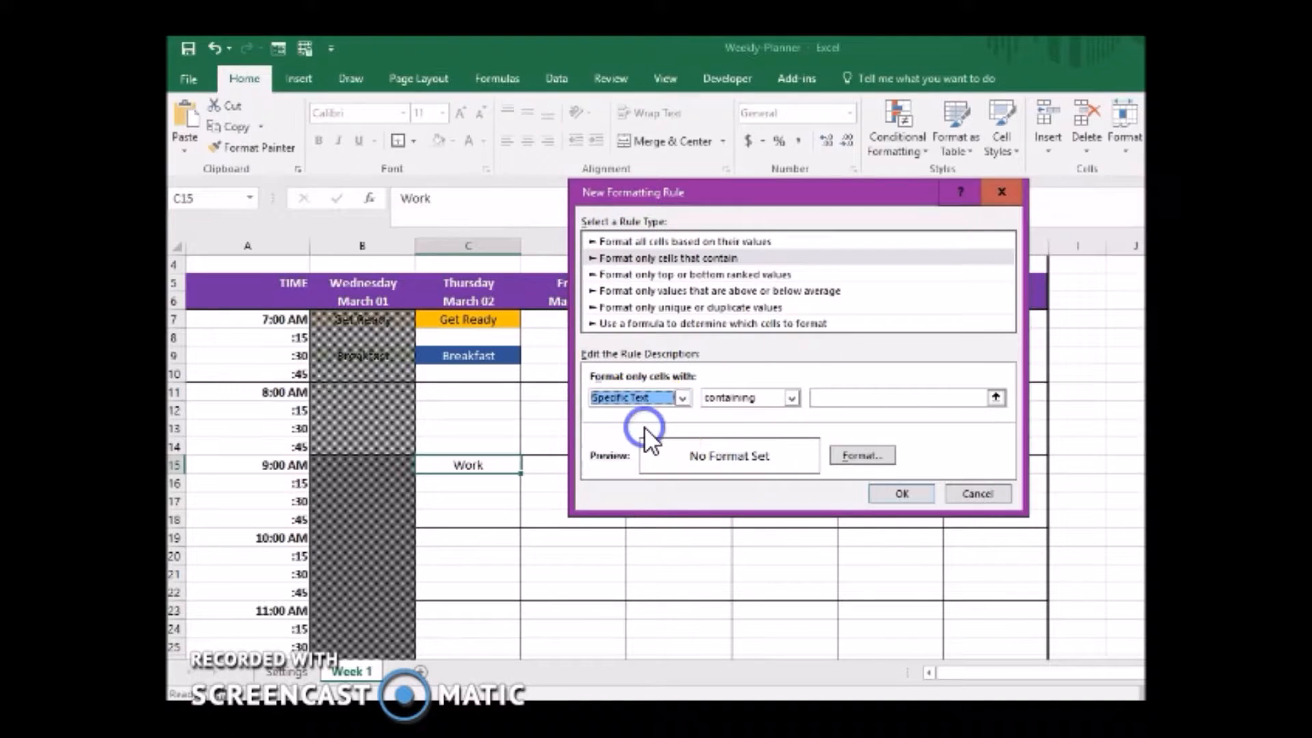
pyautogui.click(847, 396)
pyautogui.write('Work')
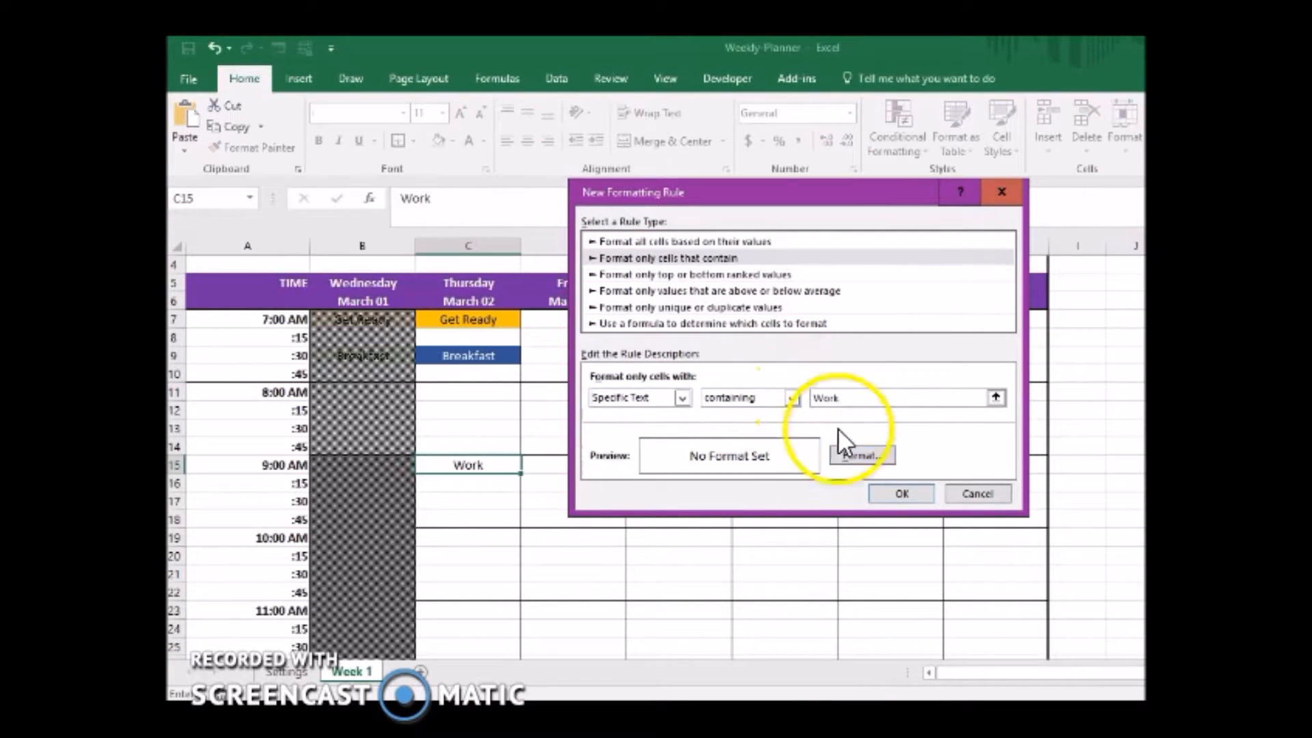
# Give the Work rule a medium gray fill with a white, bold font and add the rule.
pyautogui.click(835, 455)
pyautogui.click(747, 151)
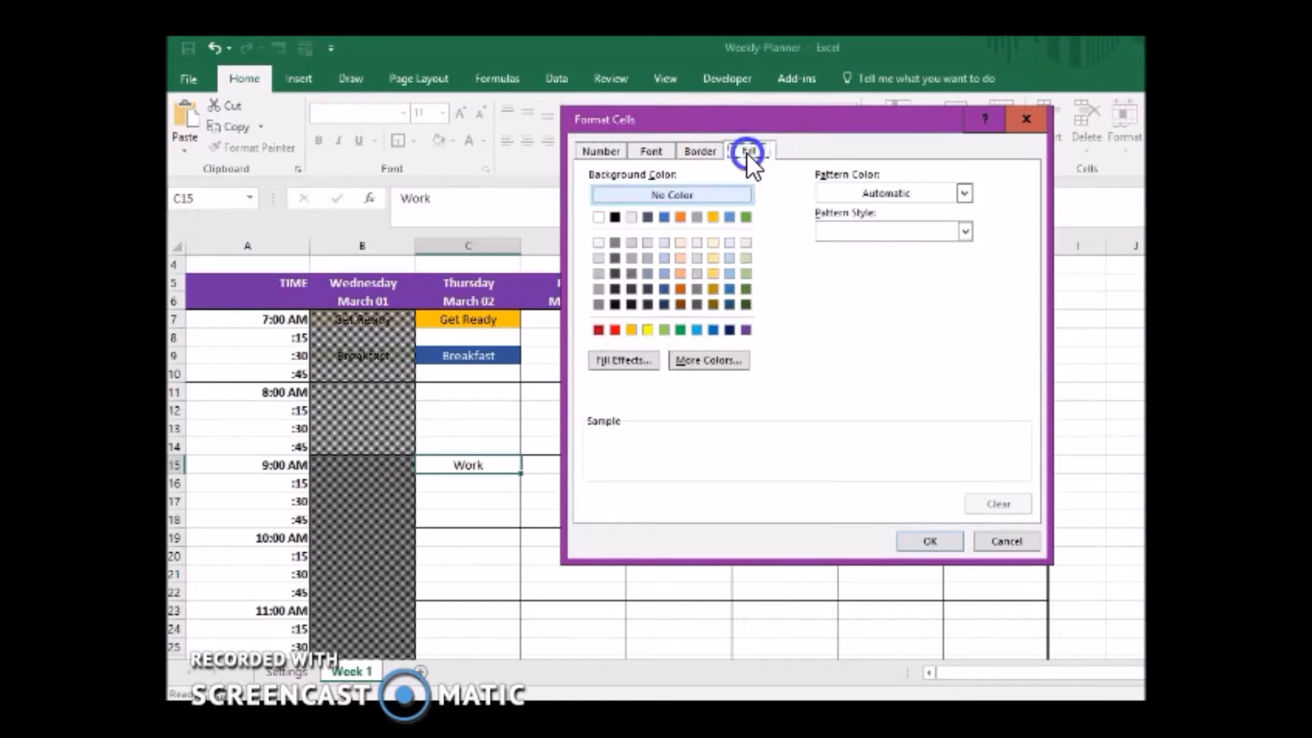
pyautogui.click(597, 289)
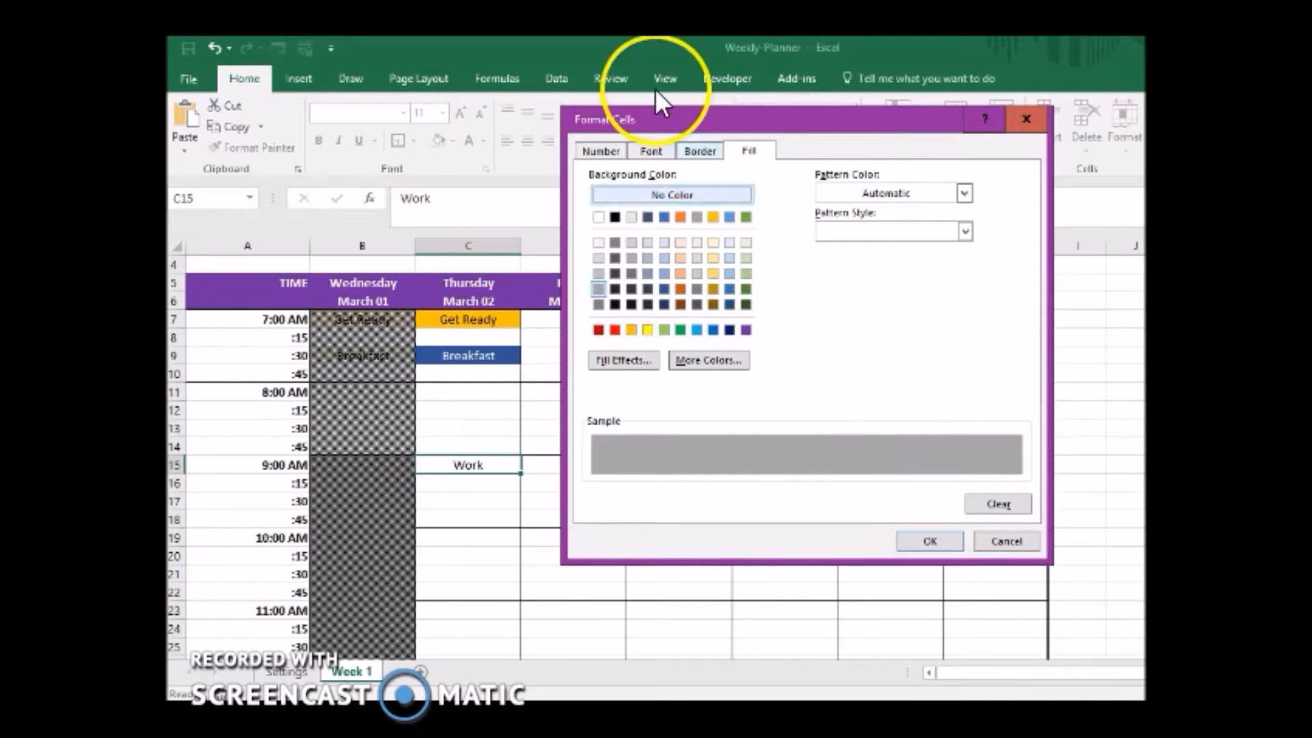
pyautogui.click(648, 151)
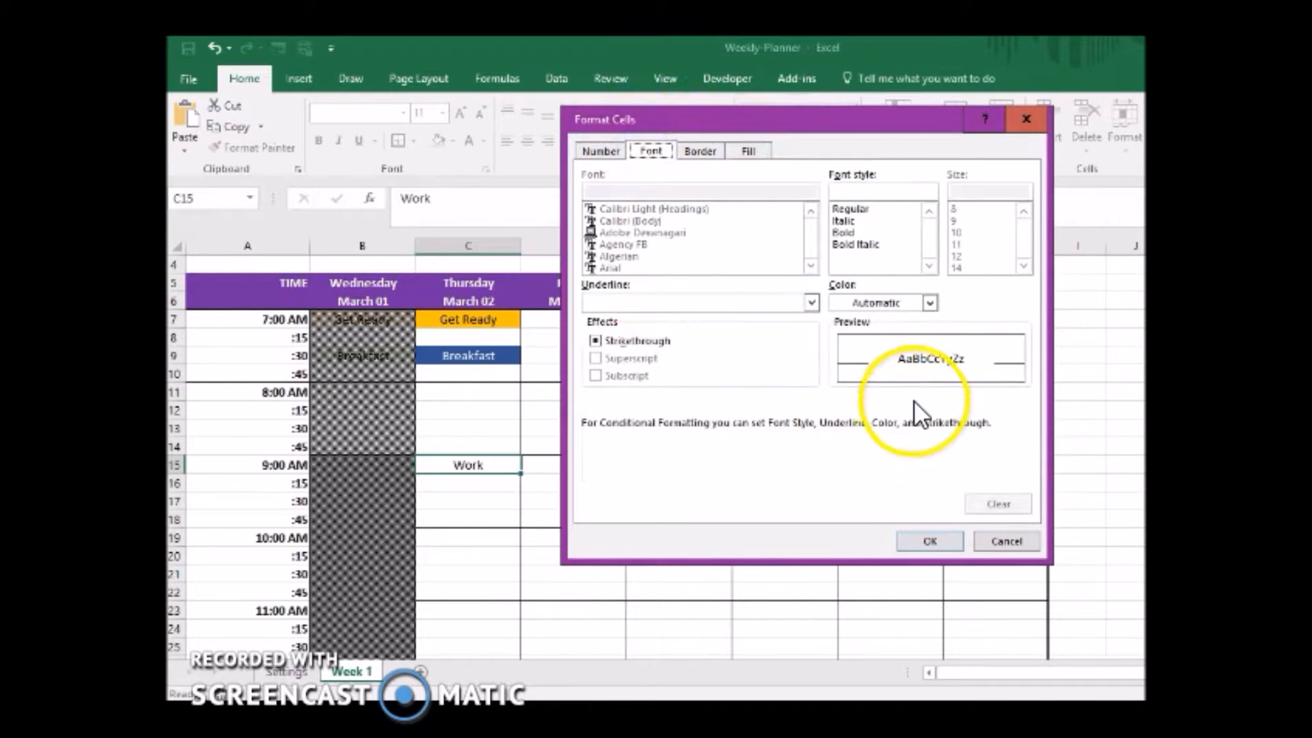
pyautogui.click(929, 302)
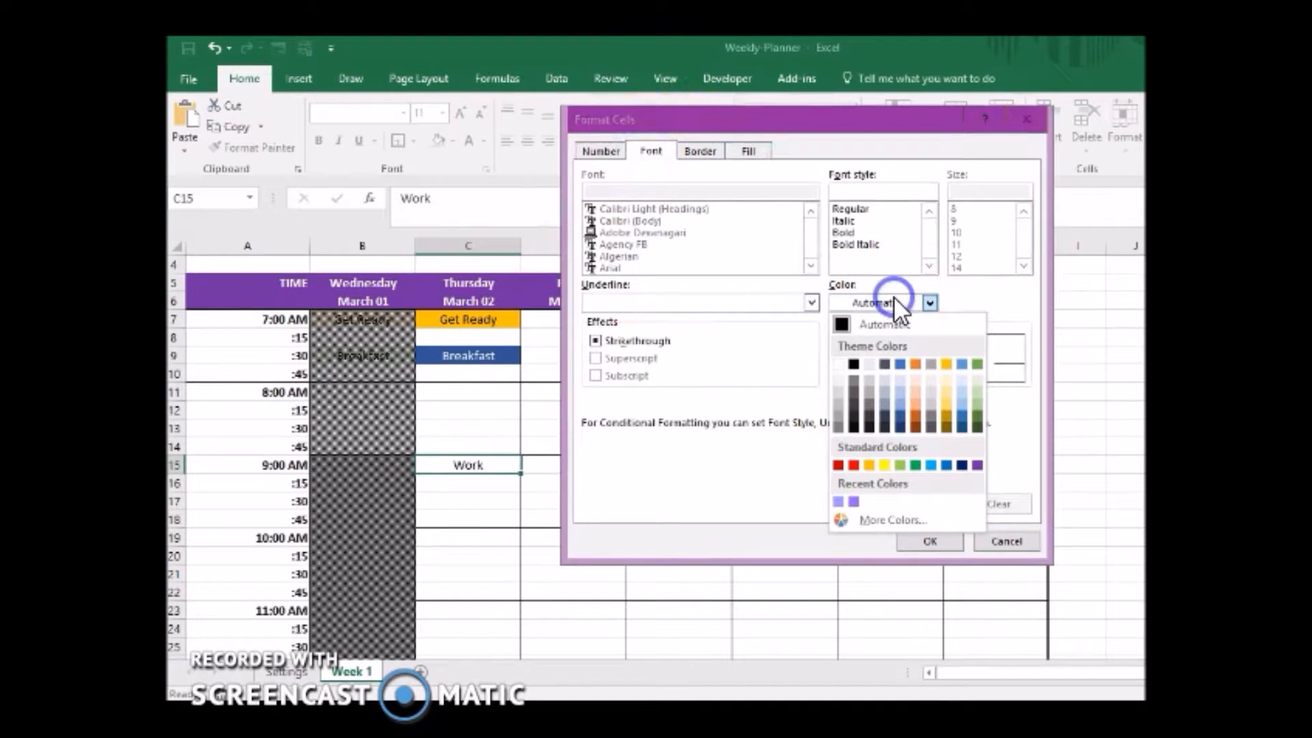
pyautogui.click(844, 361)
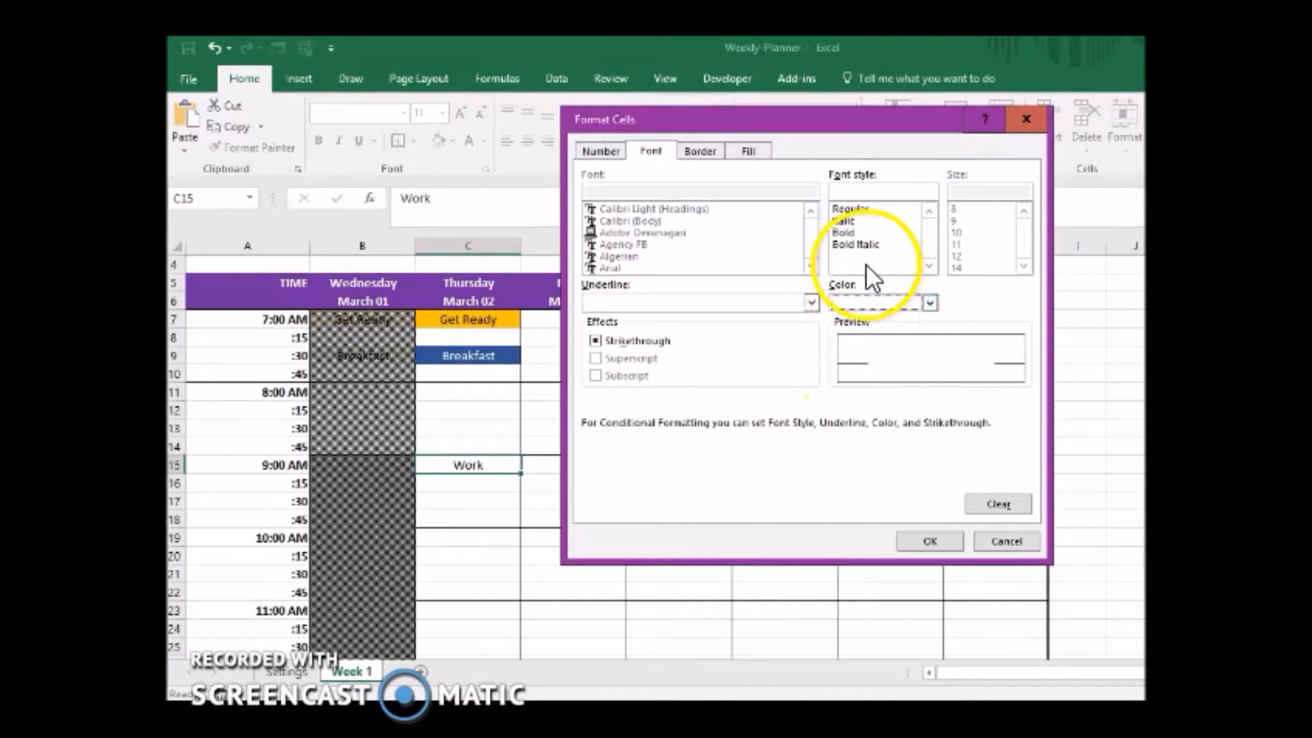
pyautogui.click(846, 233)
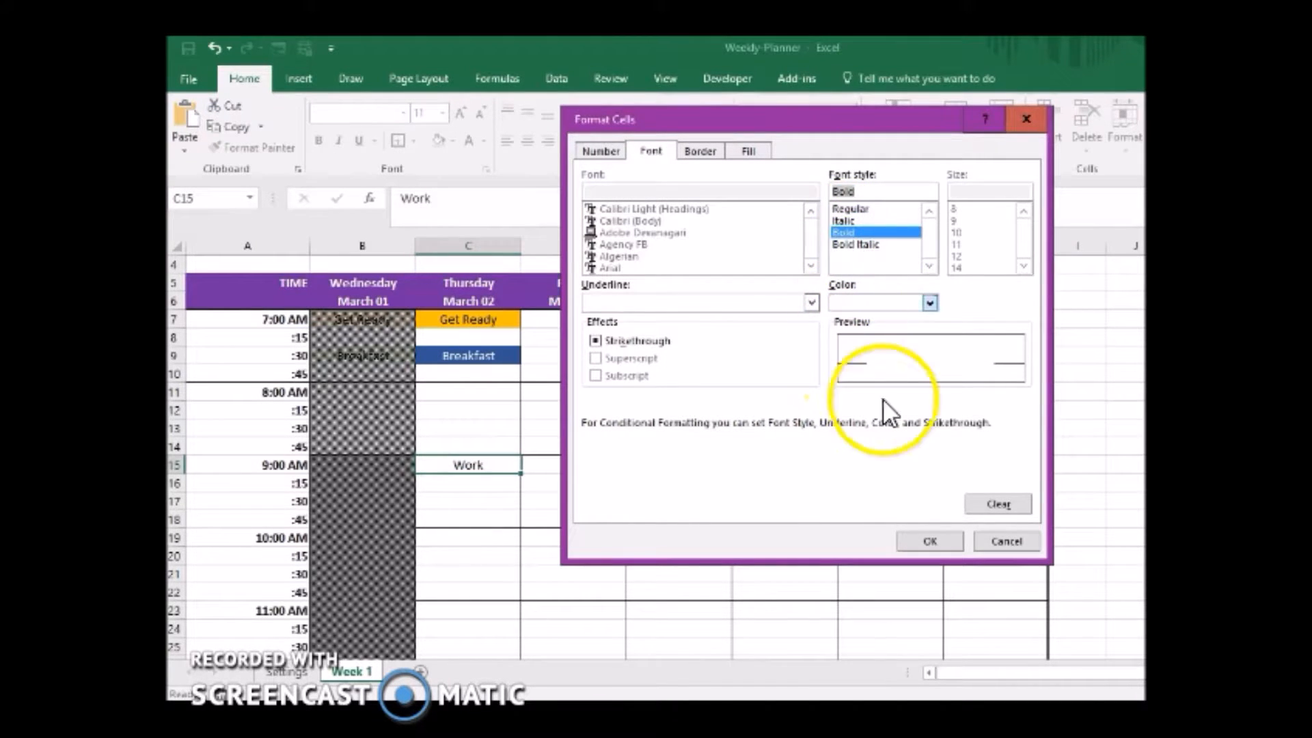
pyautogui.click(930, 540)
pyautogui.click(900, 493)
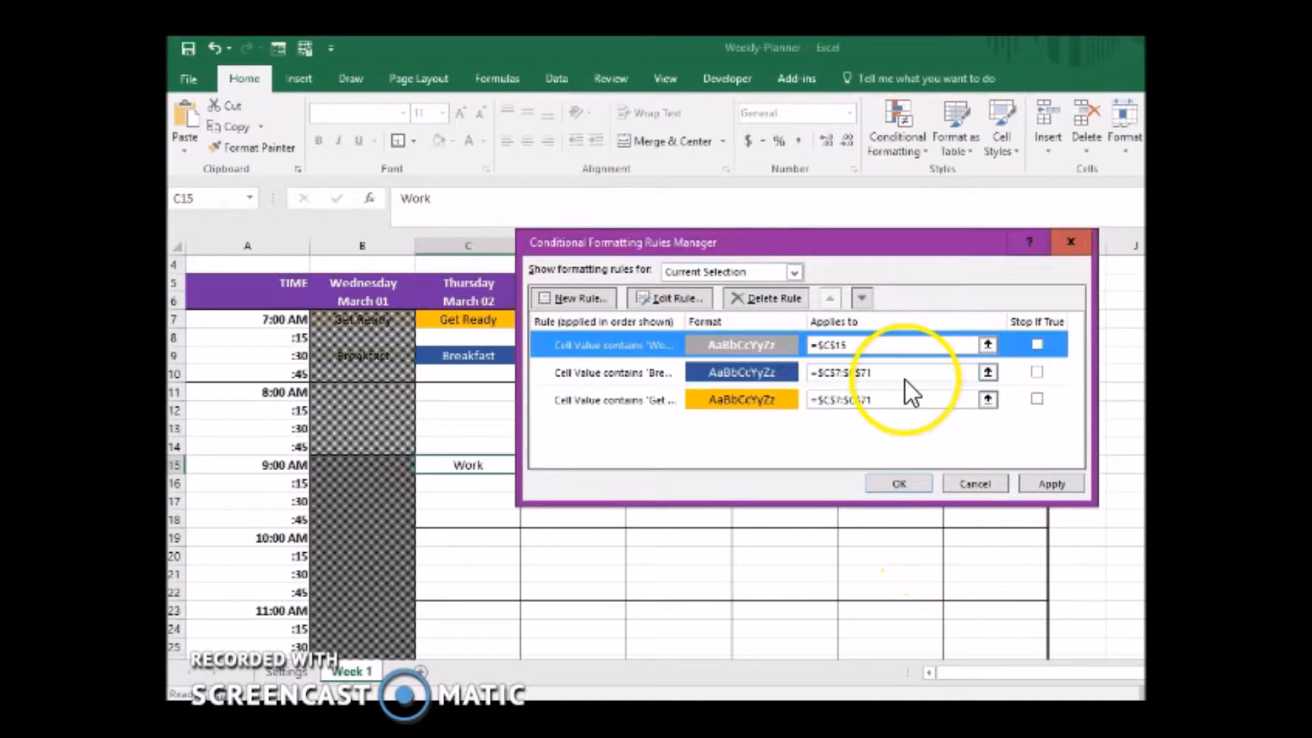
# Extend the Work rule to the whole Thursday column, C7 through C71, and apply it.
pyautogui.moveTo(849, 344); pyautogui.dragTo(776, 342)
pyautogui.press('BackSpace')
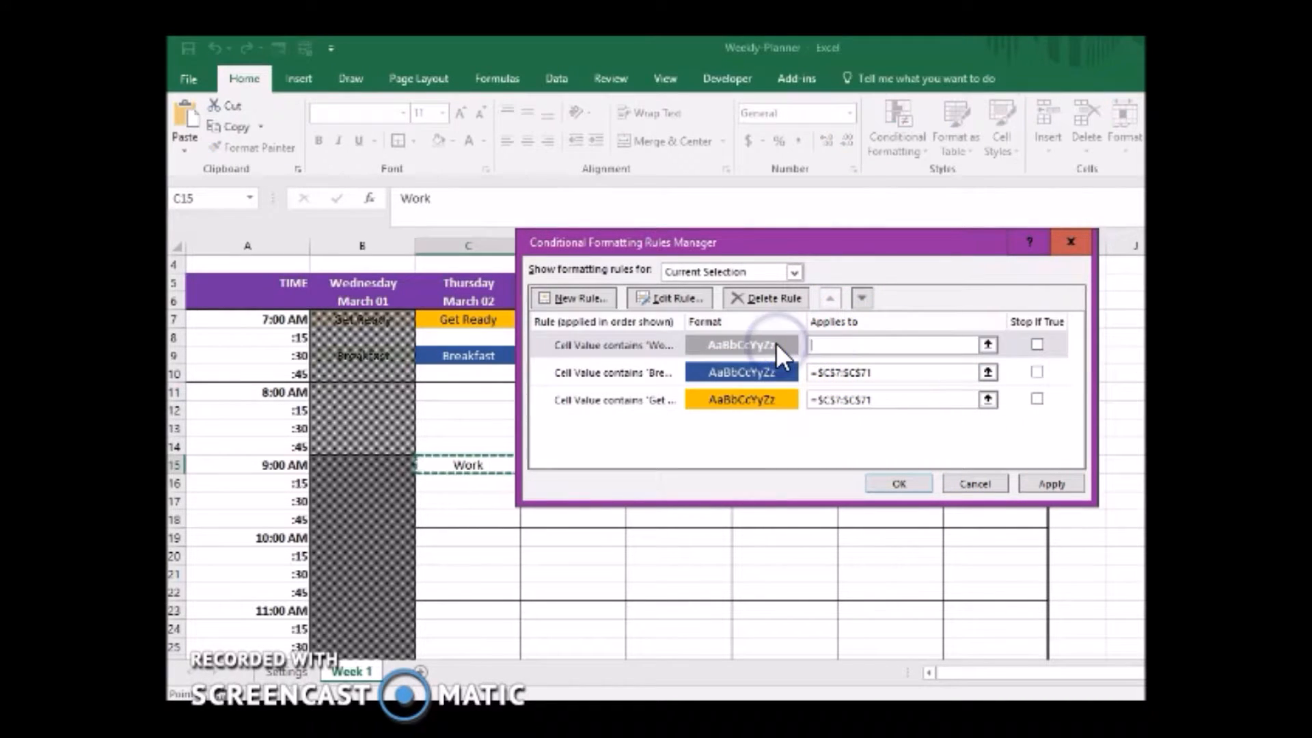
pyautogui.moveTo(468, 321); pyautogui.dragTo(464, 624)
pyautogui.click(1052, 483)
pyautogui.click(900, 483)
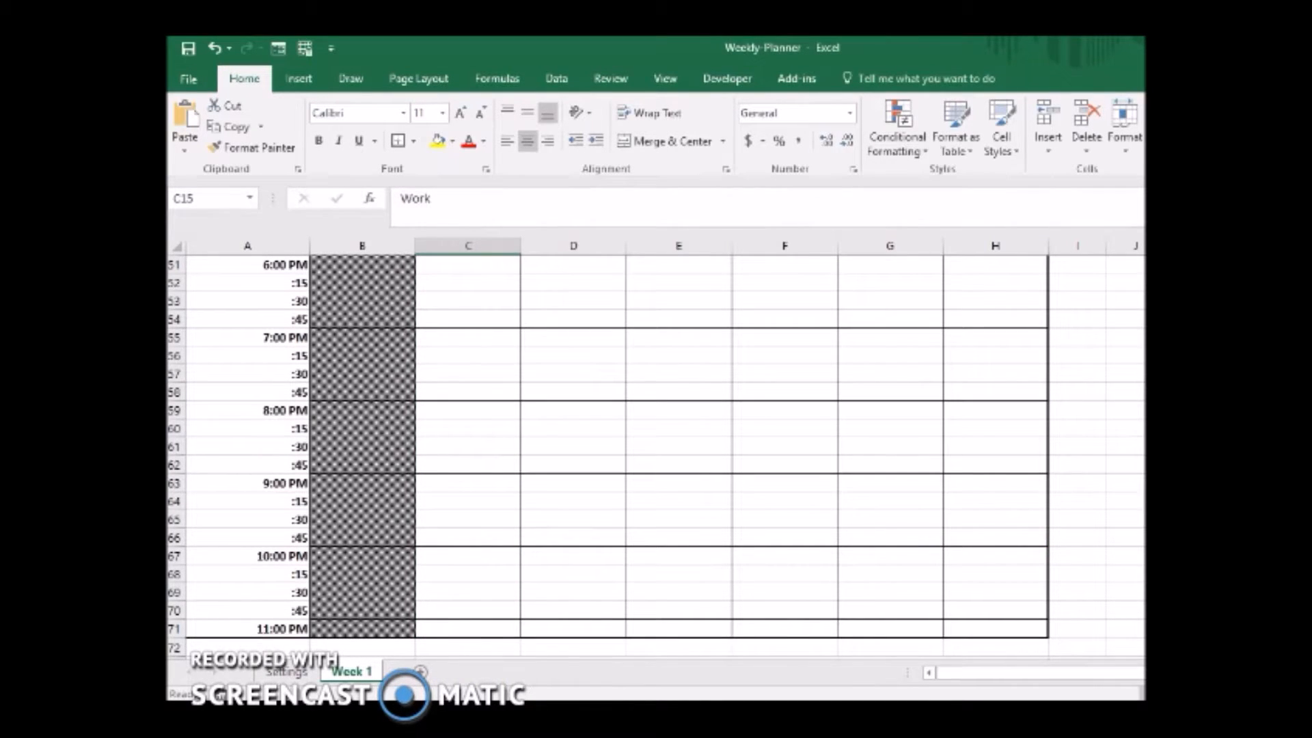
# Try filling Work down the Thursday column from C15 through the 5:45 PM slot, C50, and undo the fill.
pyautogui.scroll(10, 540, 419)
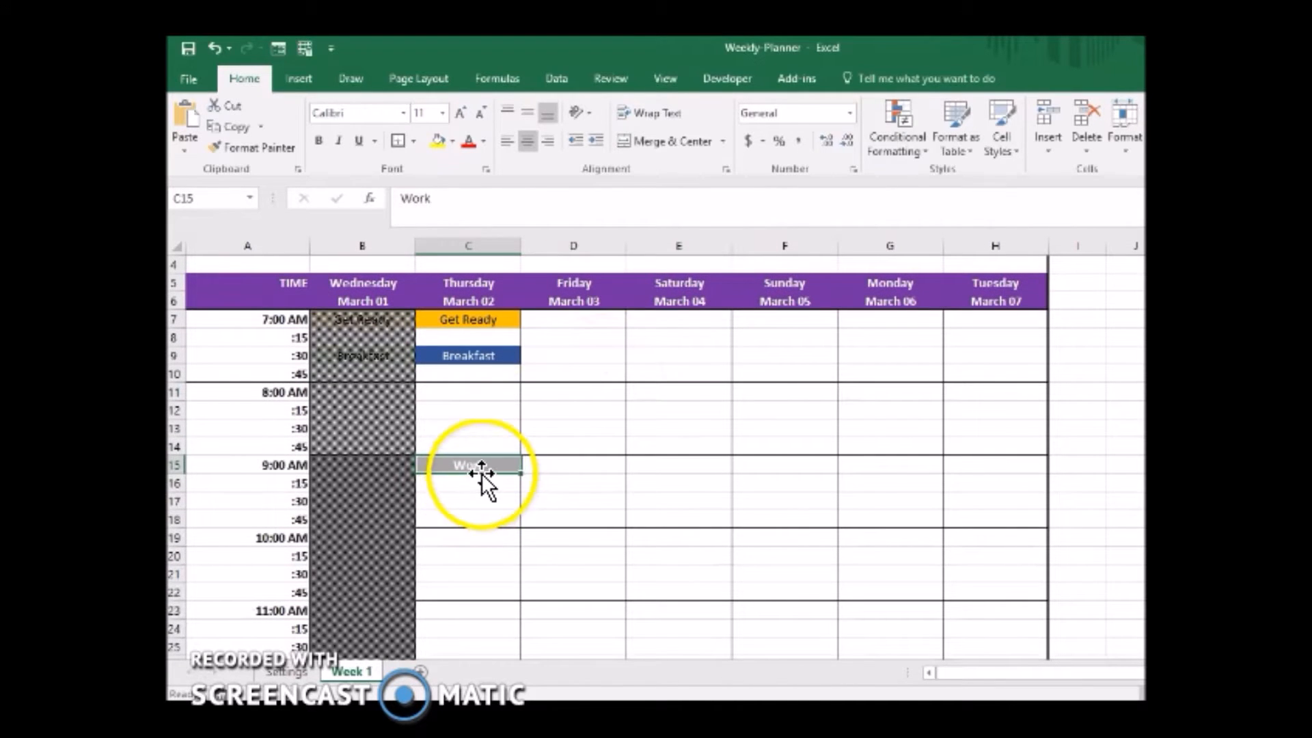
pyautogui.click(501, 465)
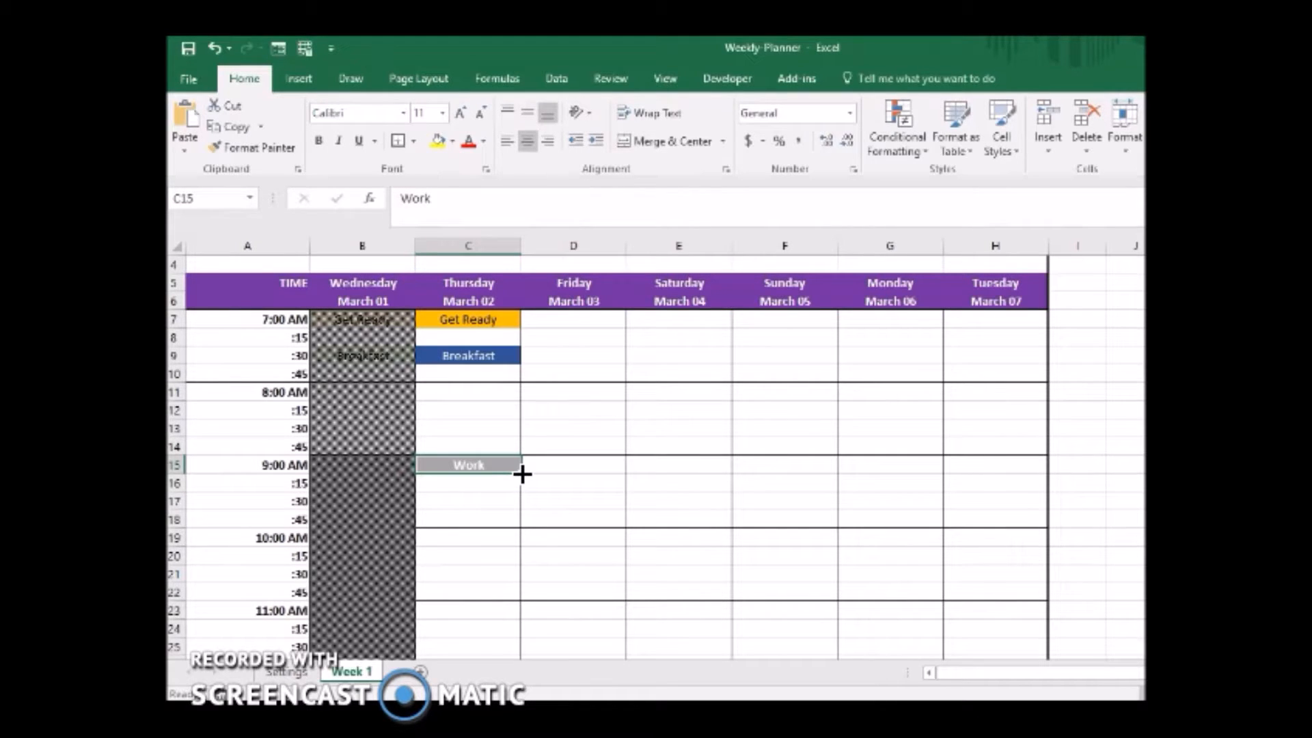
pyautogui.moveTo(522, 475); pyautogui.dragTo(481, 559)
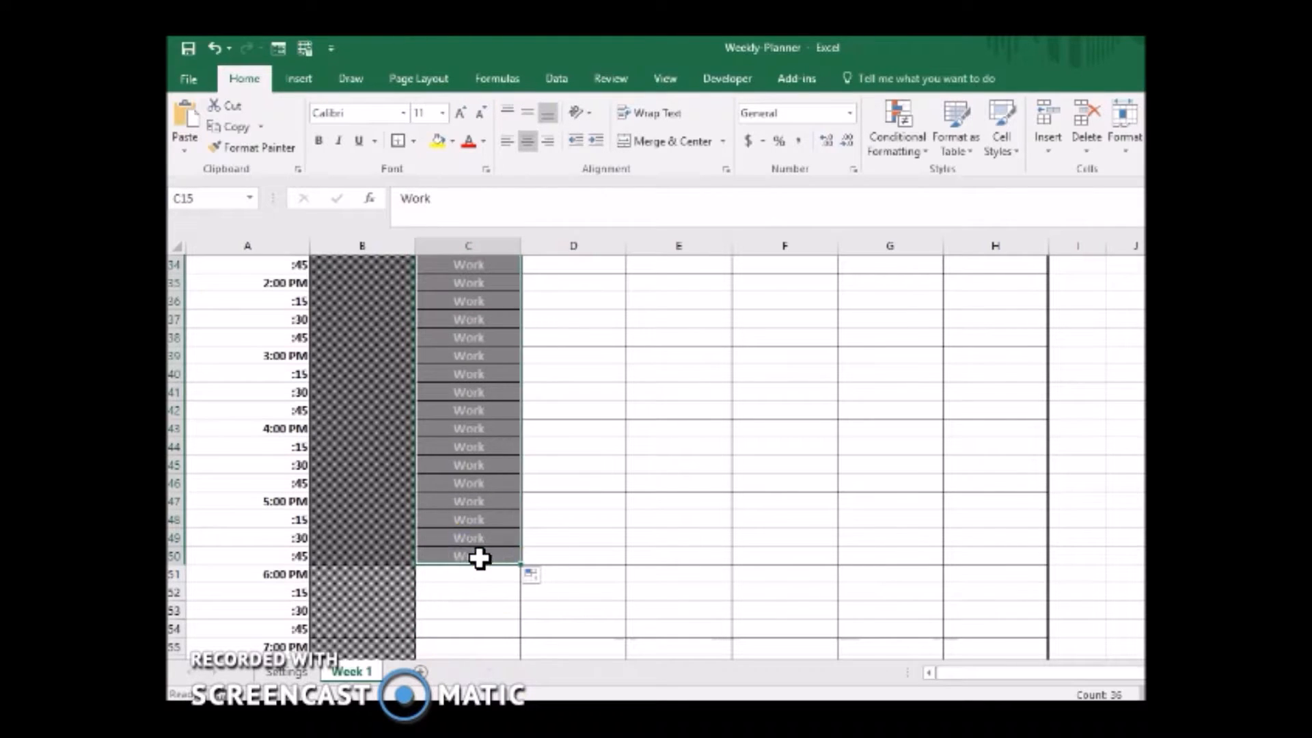
pyautogui.scroll(7, 1055, 515)
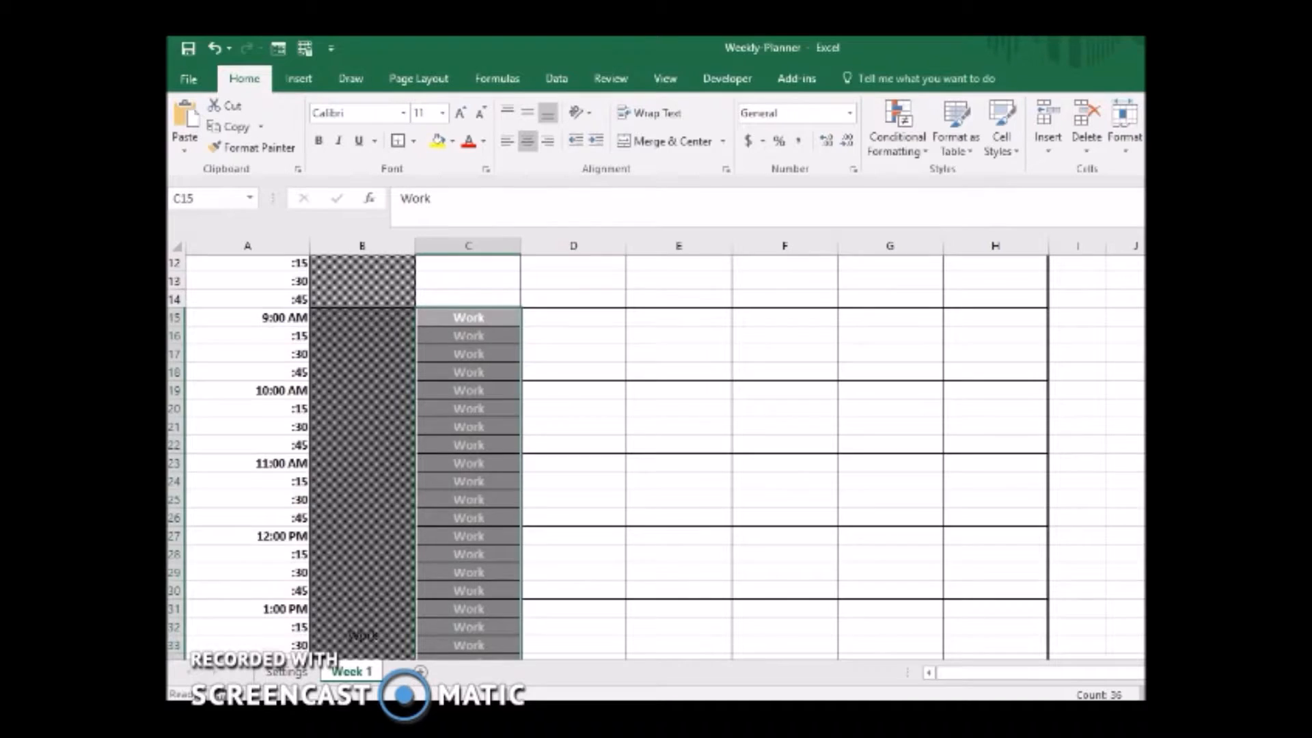
pyautogui.scroll(-7, 656, 457)
pyautogui.scroll(11, 656, 458)
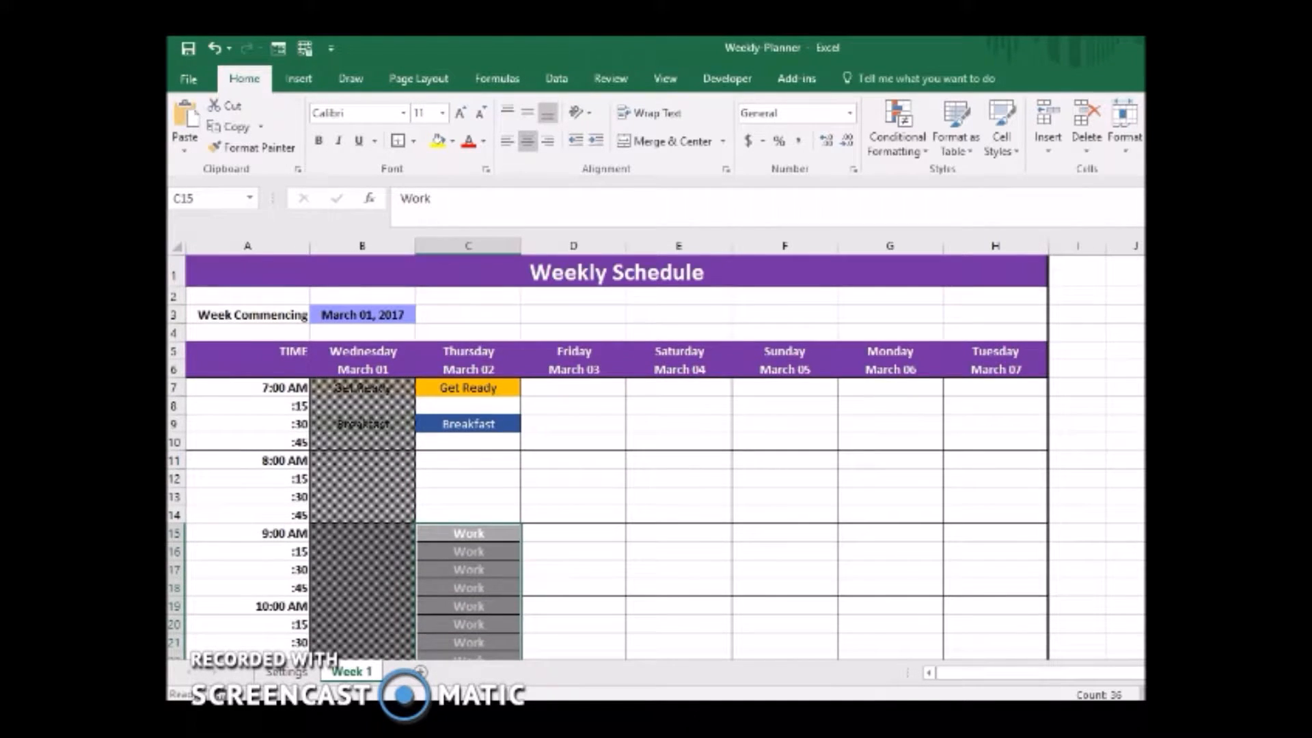
pyautogui.scroll(-2, 656, 458)
pyautogui.scroll(2, 656, 457)
pyautogui.hotkey('ctrl', 'z')
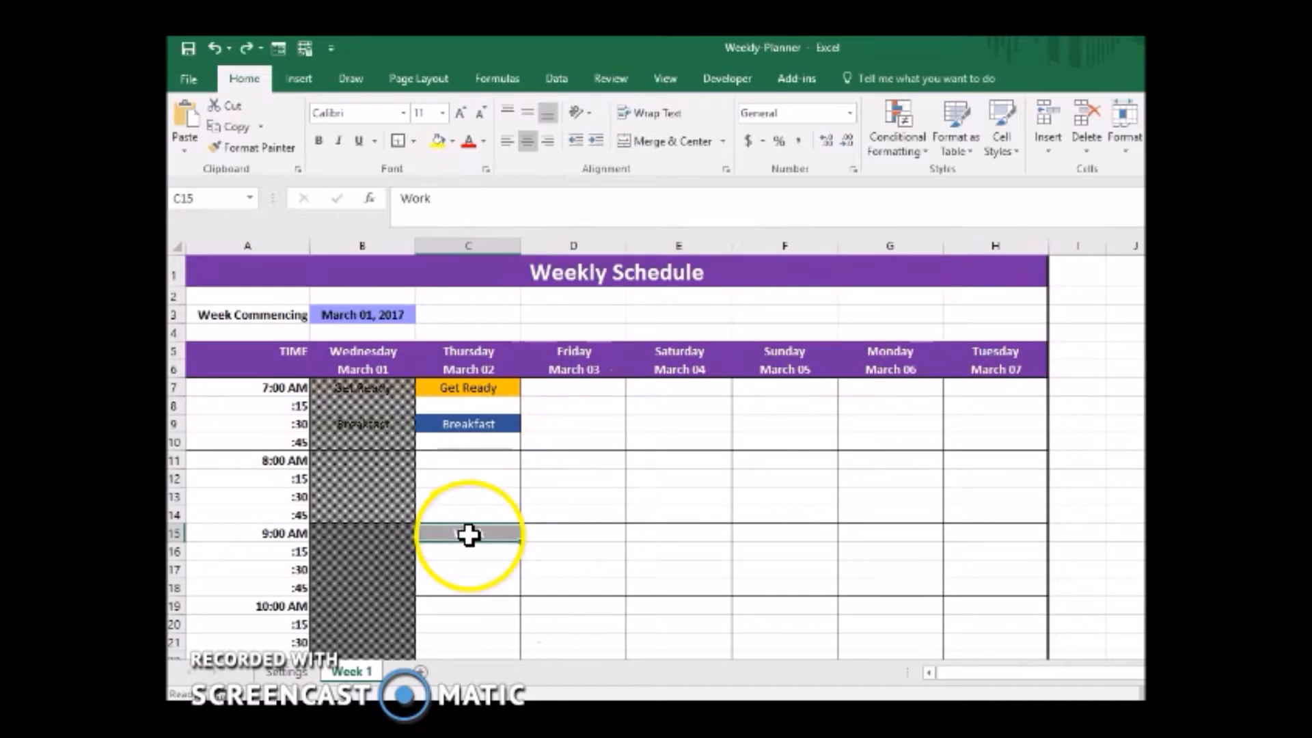
# Merge and center the Thursday slots from 9:00 AM through 5:45 PM, C15:C50, into one Work block.
pyautogui.moveTo(477, 530); pyautogui.dragTo(497, 279)
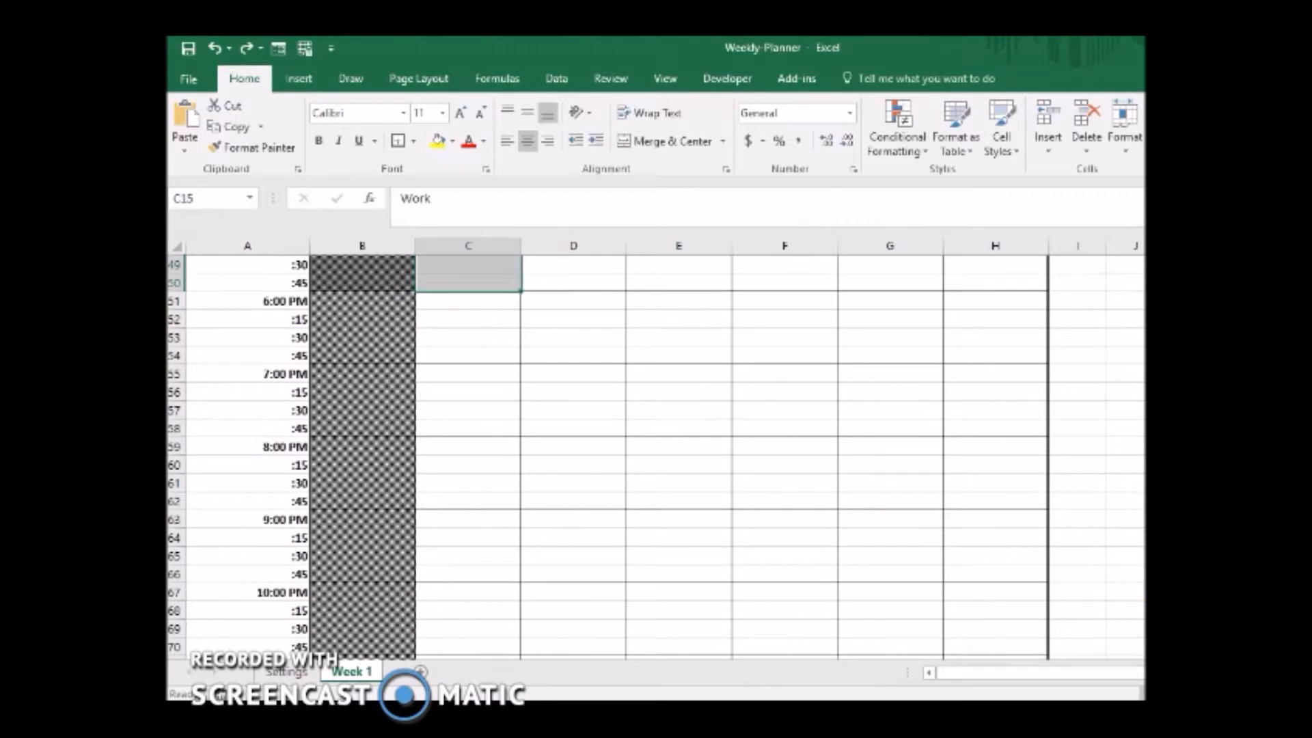
pyautogui.scroll(15, 656, 458)
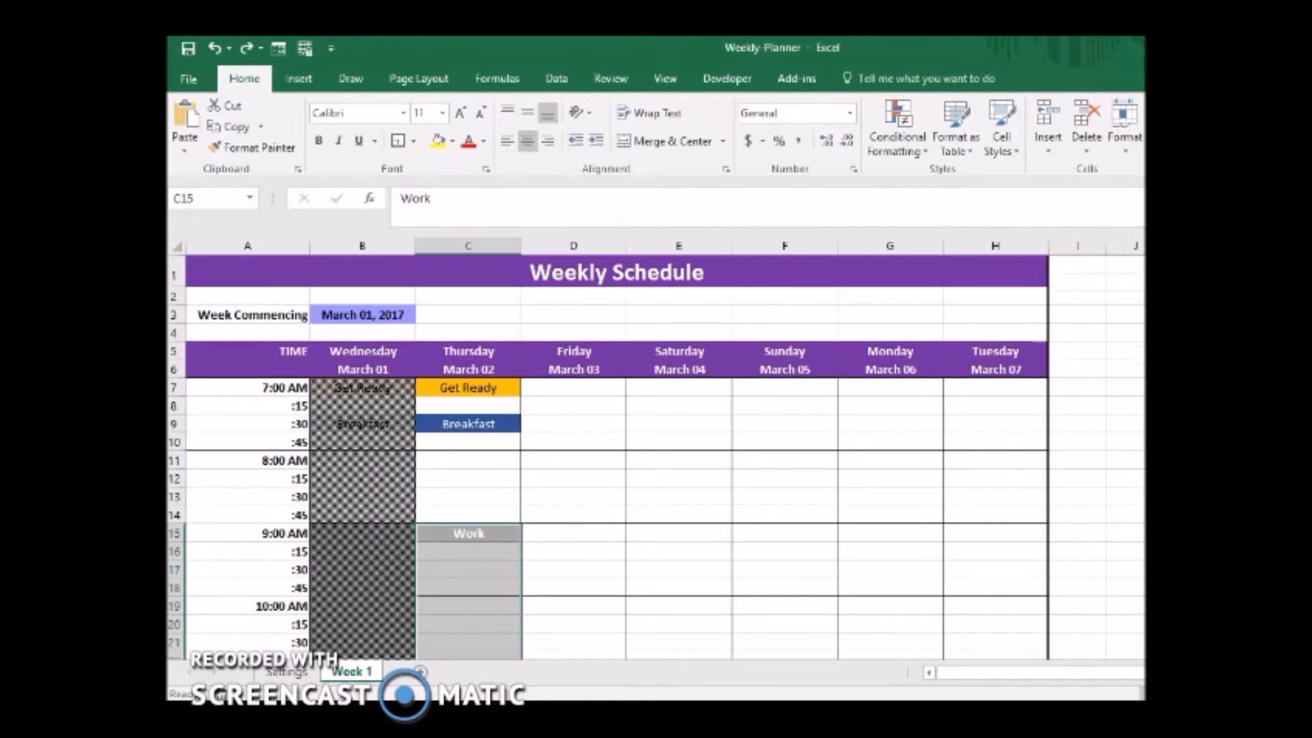
pyautogui.scroll(-2, 656, 458)
pyautogui.scroll(3, 656, 458)
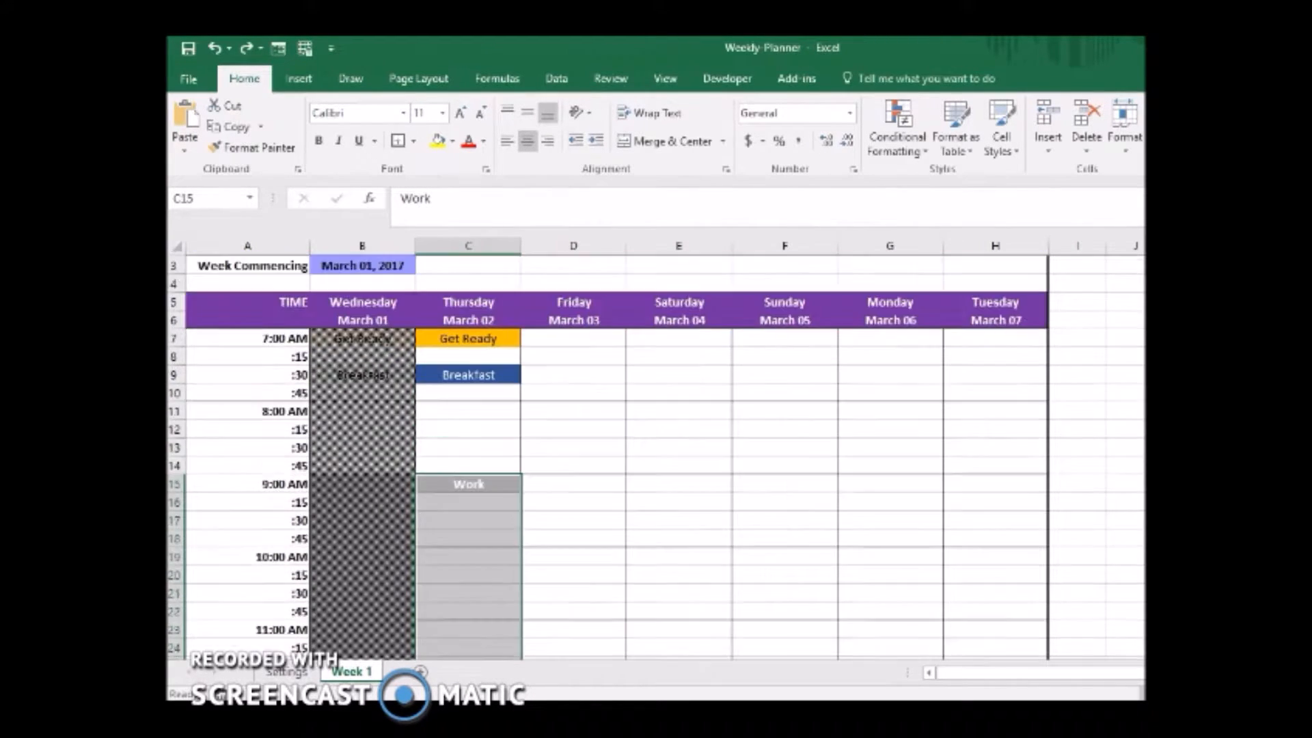
pyautogui.scroll(-7, 656, 458)
pyautogui.scroll(-4, 656, 457)
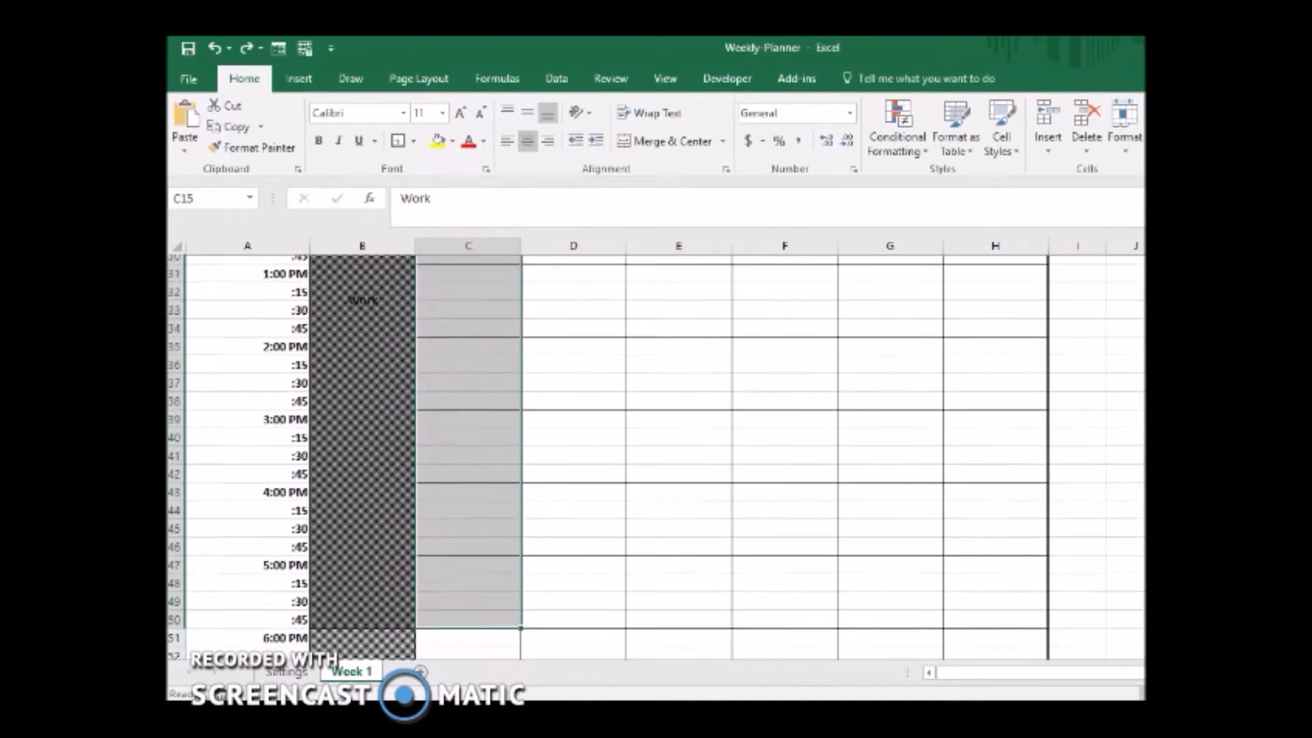
pyautogui.scroll(12, 656, 458)
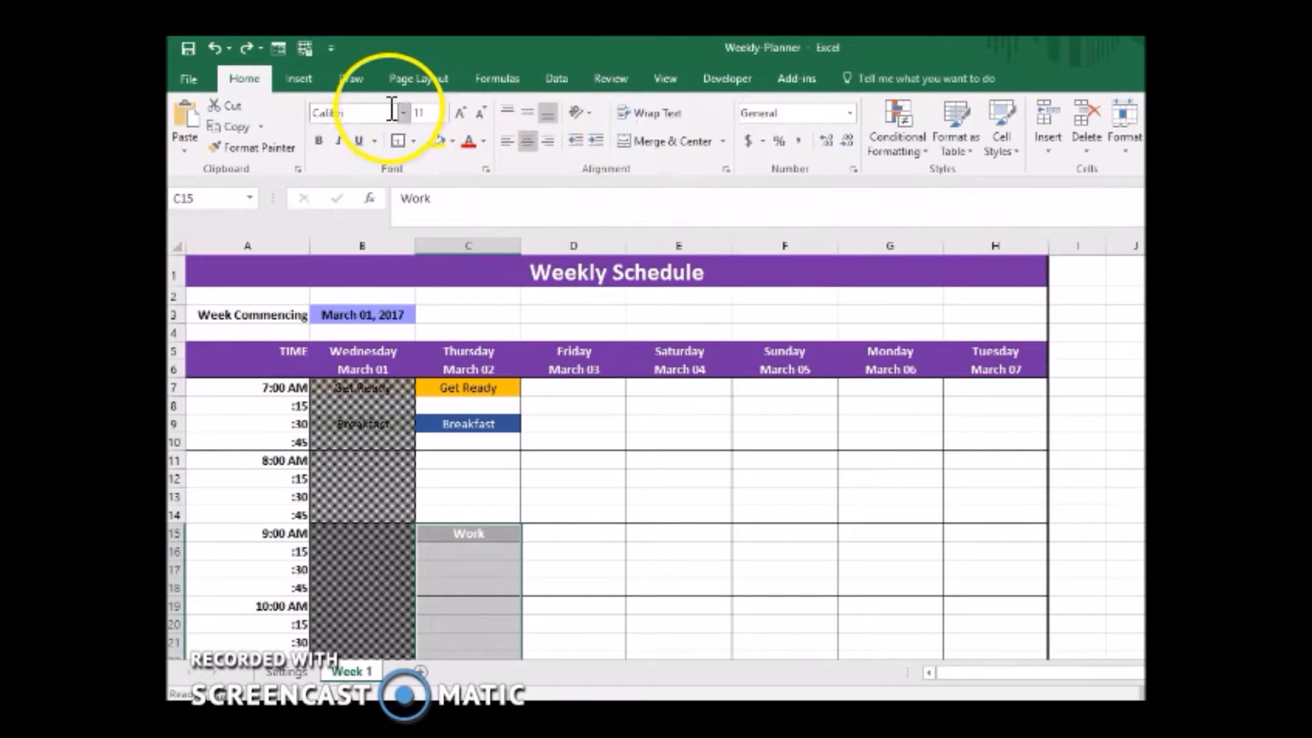
pyautogui.click(642, 141)
pyautogui.click(465, 606)
pyautogui.click(583, 589)
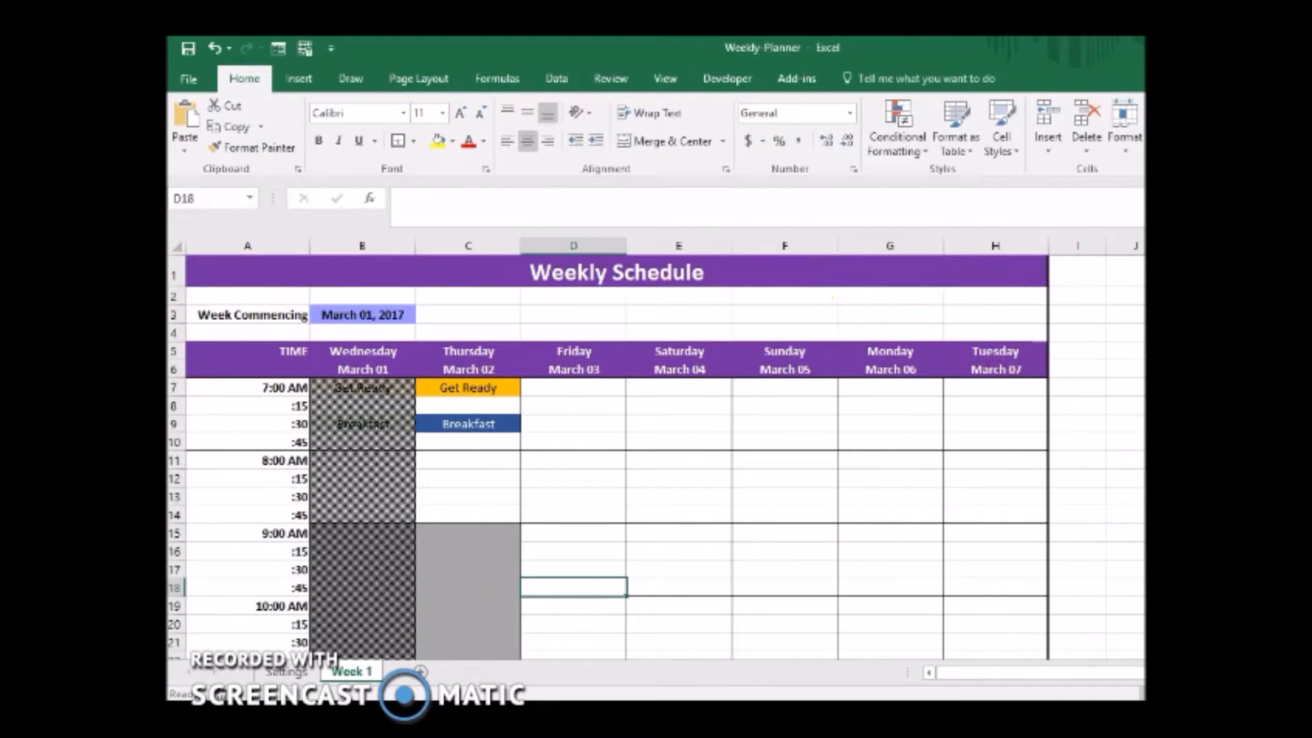
# Middle-align the Work label vertically within the merged Thursday block and look over the block.
pyautogui.scroll(-5, 656, 458)
pyautogui.scroll(-5, 656, 458)
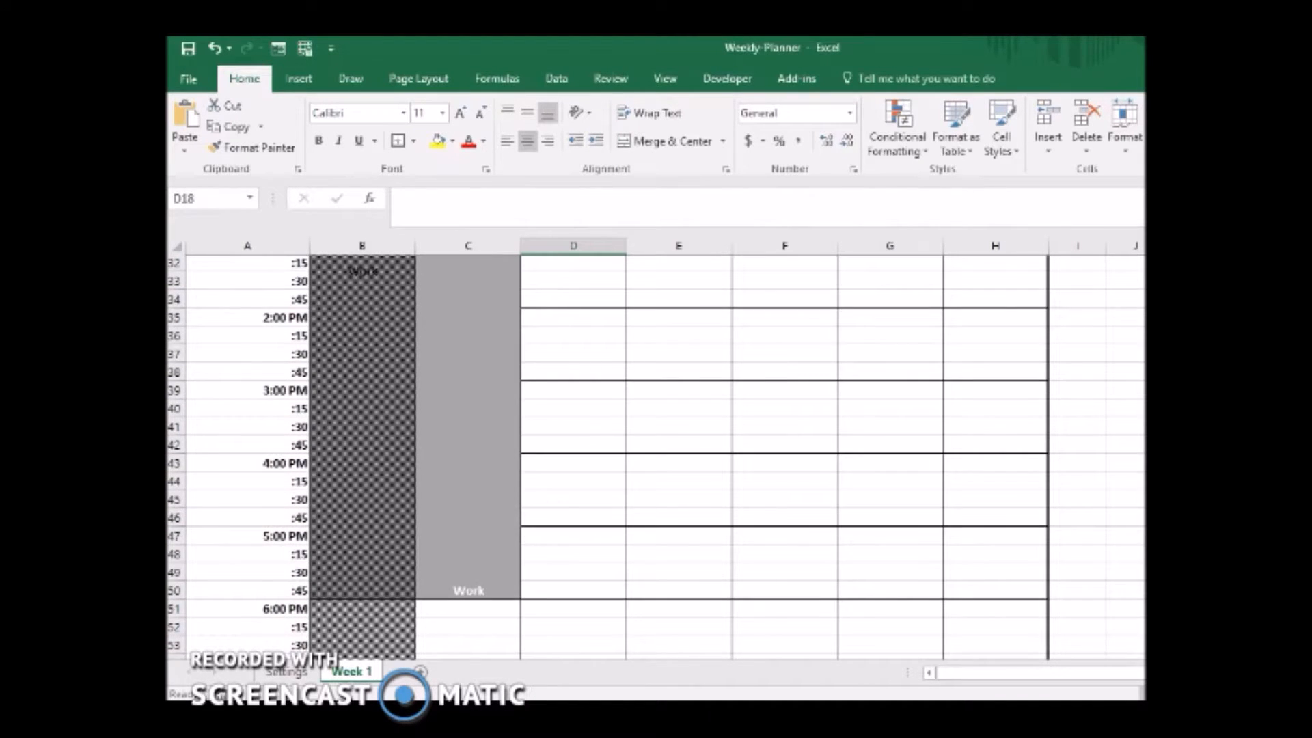
pyautogui.scroll(1, 656, 457)
pyautogui.click(490, 513)
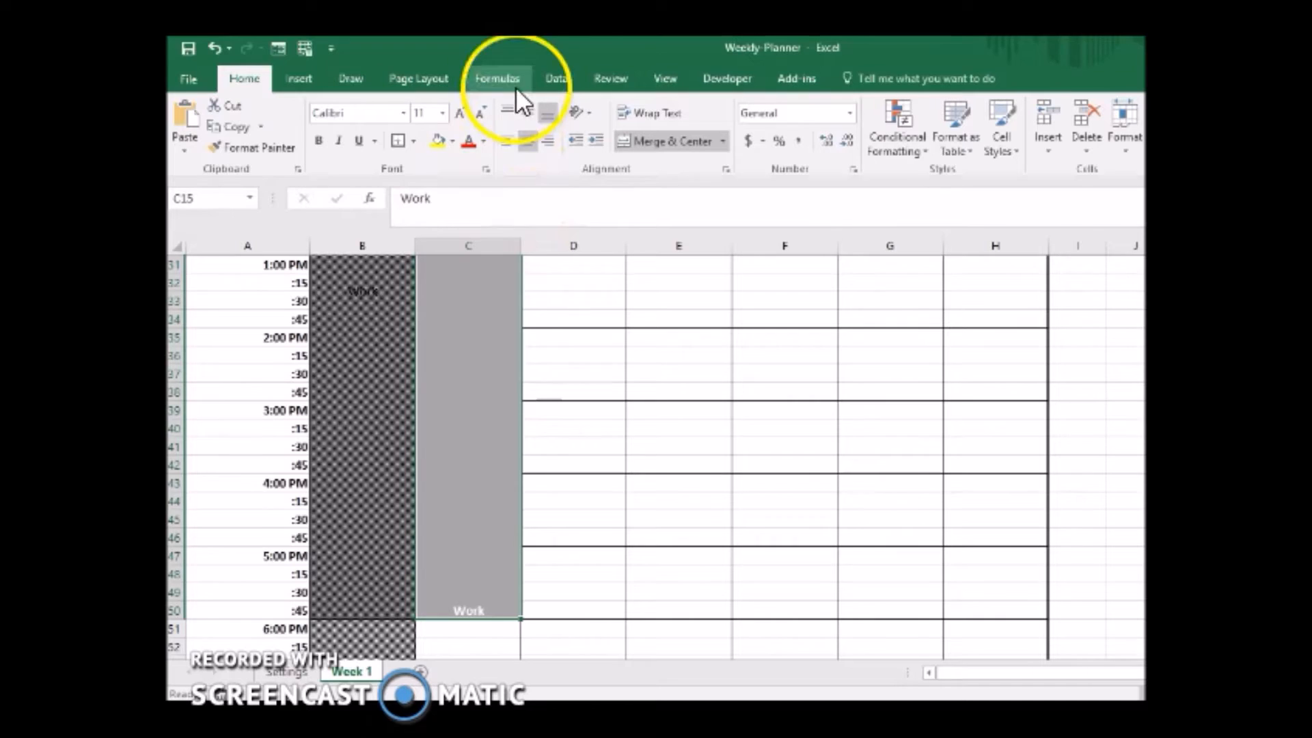
pyautogui.click(531, 113)
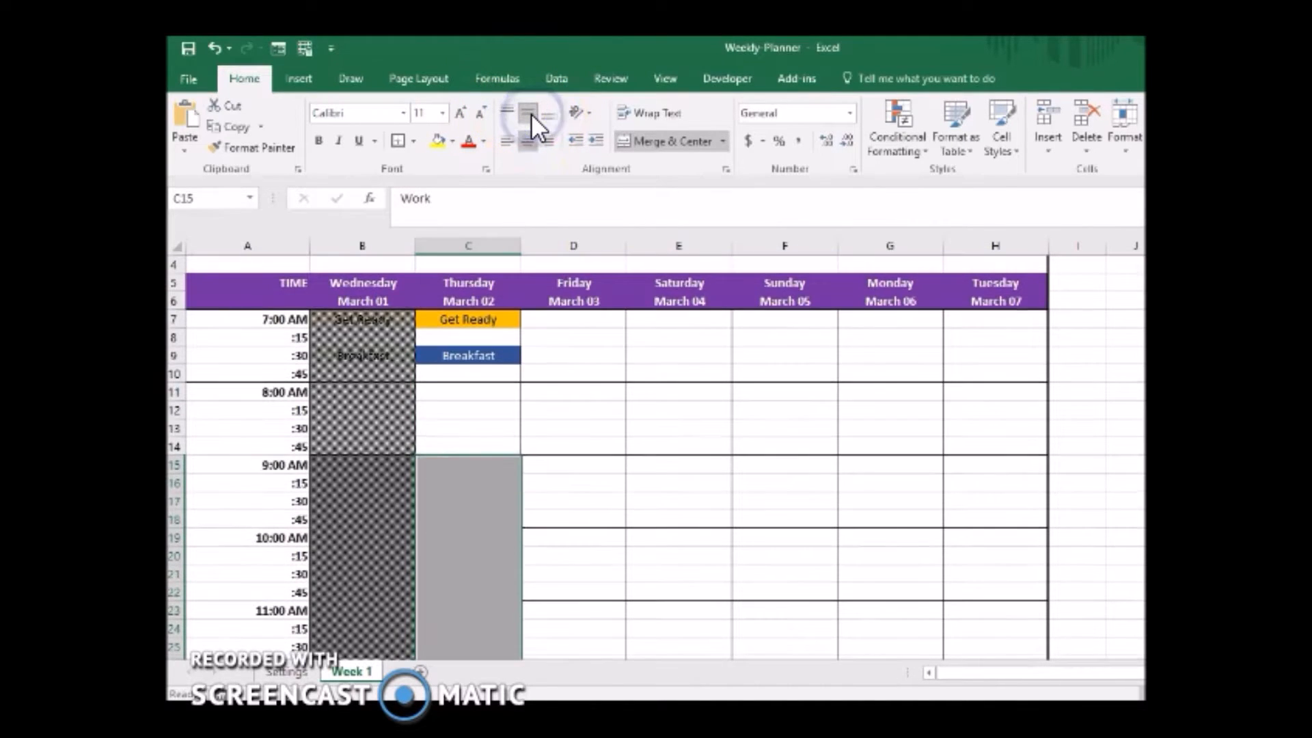
pyautogui.scroll(-6, 656, 458)
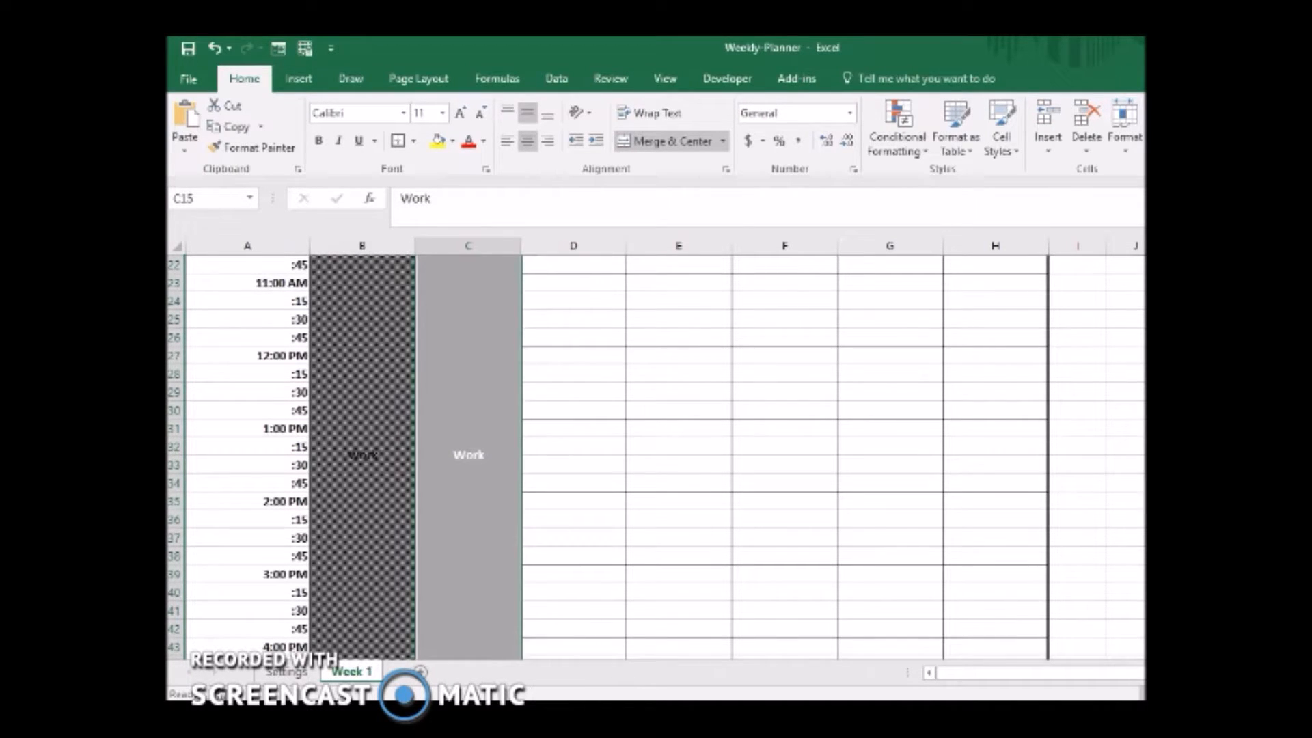
pyautogui.scroll(-2, 656, 458)
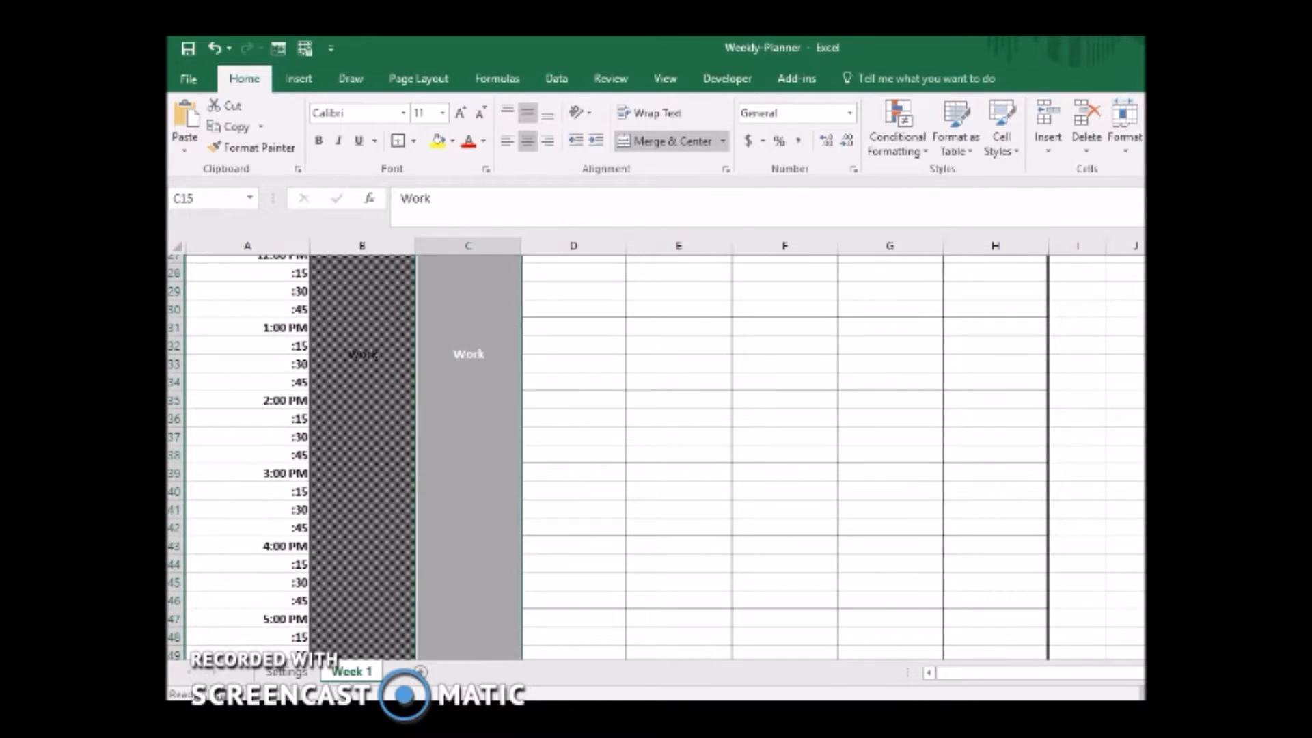
pyautogui.scroll(-1, 656, 458)
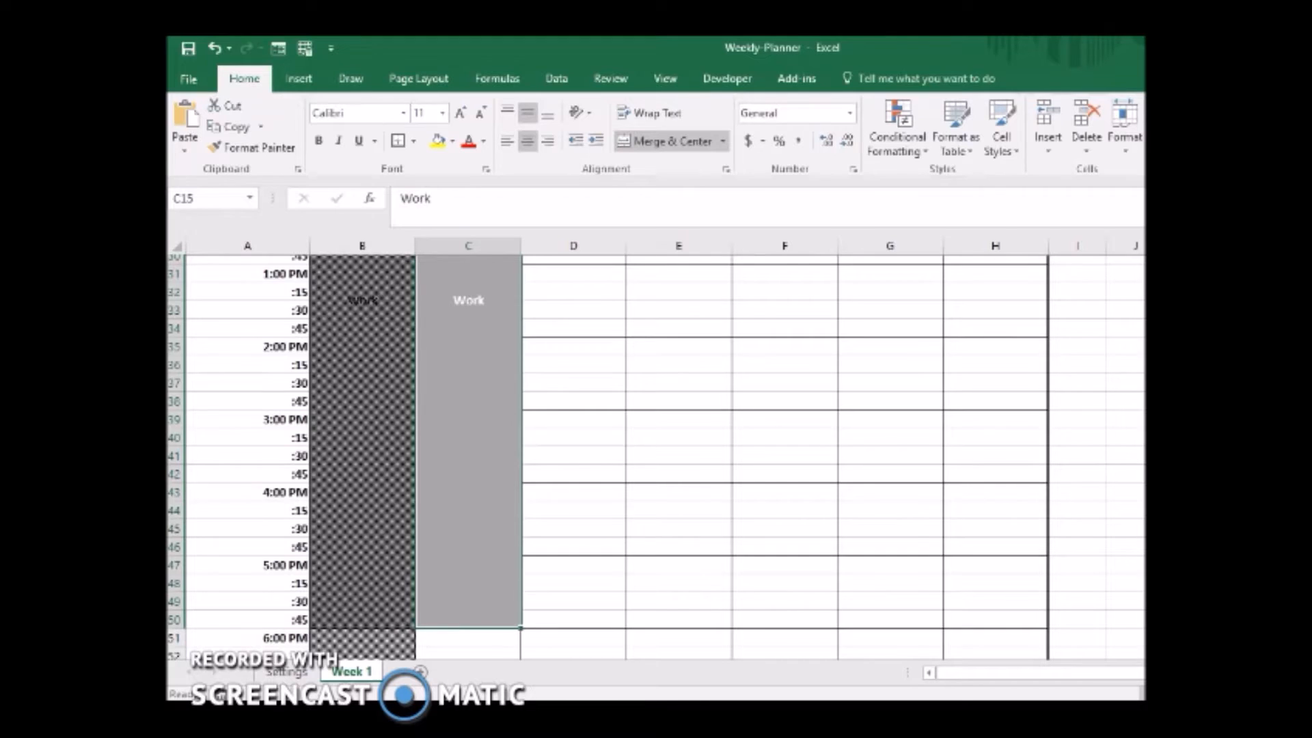
pyautogui.scroll(2, 655, 457)
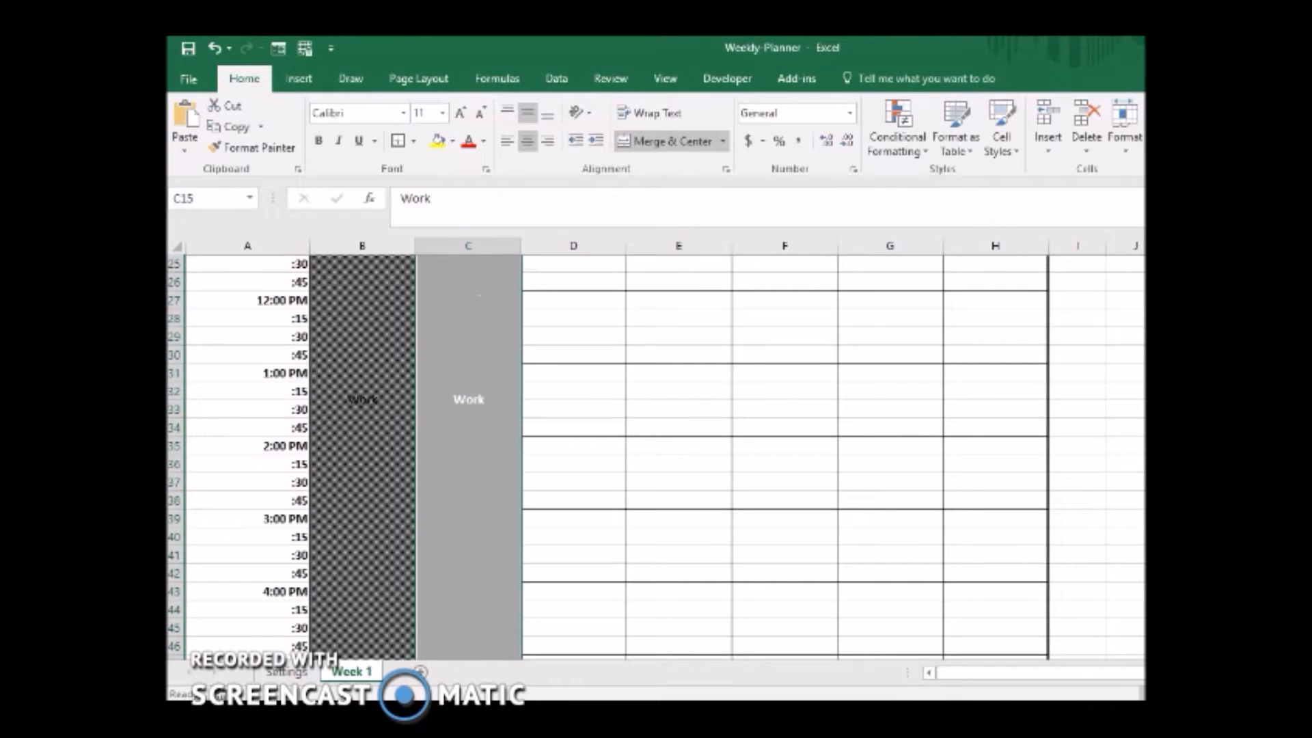
# Look over Thursday's schedule from 7:00 AM and the merge and alignment options for the merged Work block.
pyautogui.scroll(3, 655, 457)
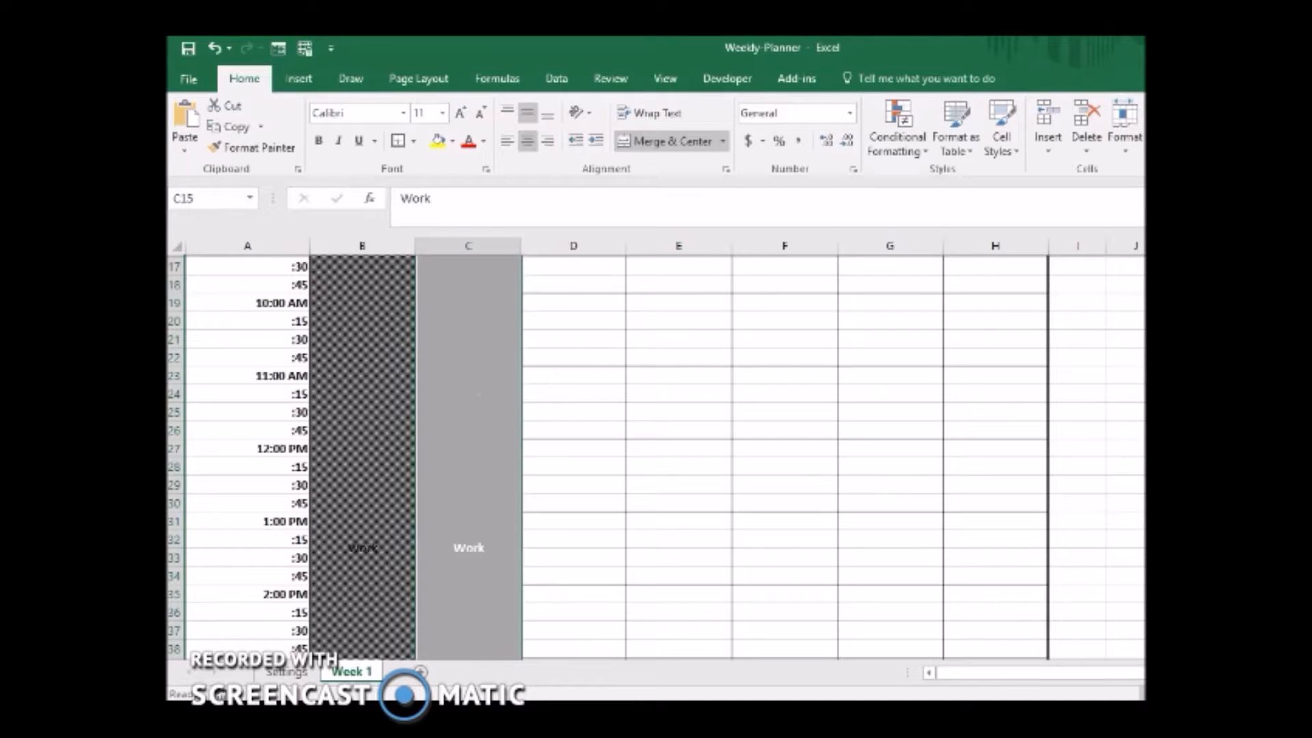
pyautogui.scroll(3, 656, 458)
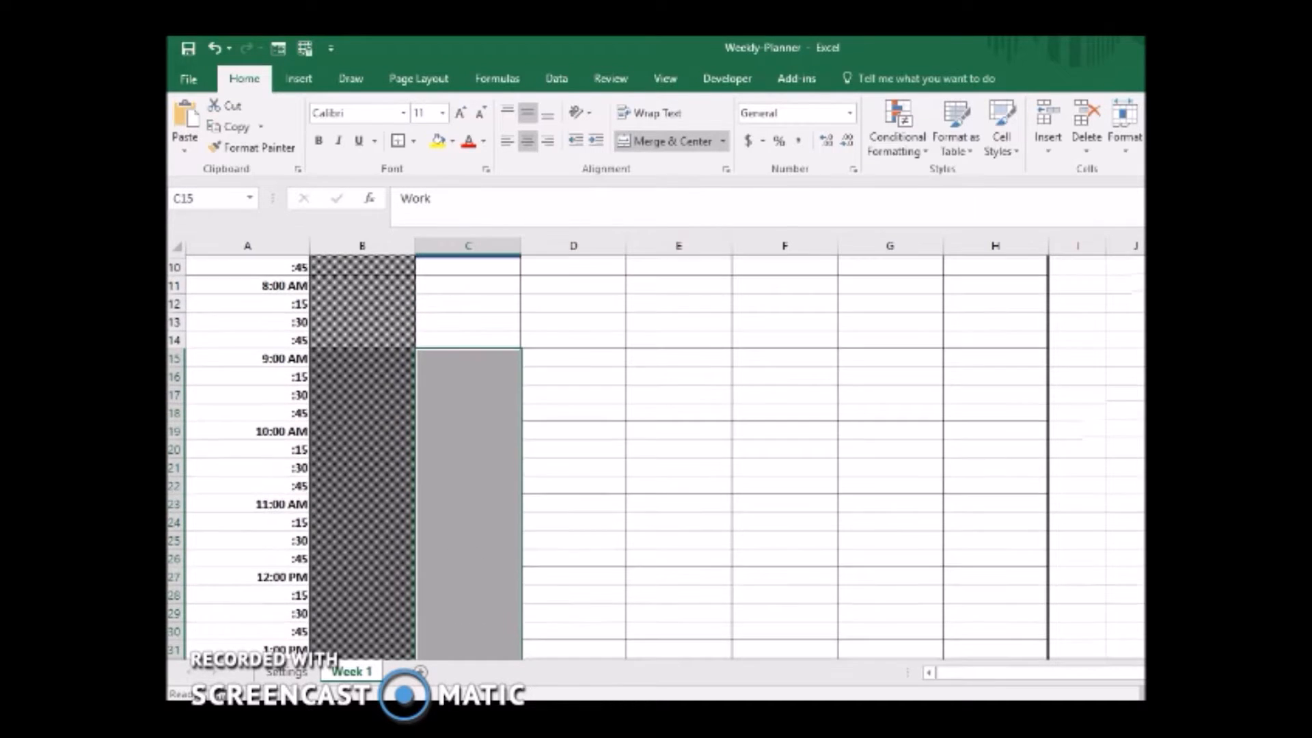
pyautogui.scroll(3, 656, 458)
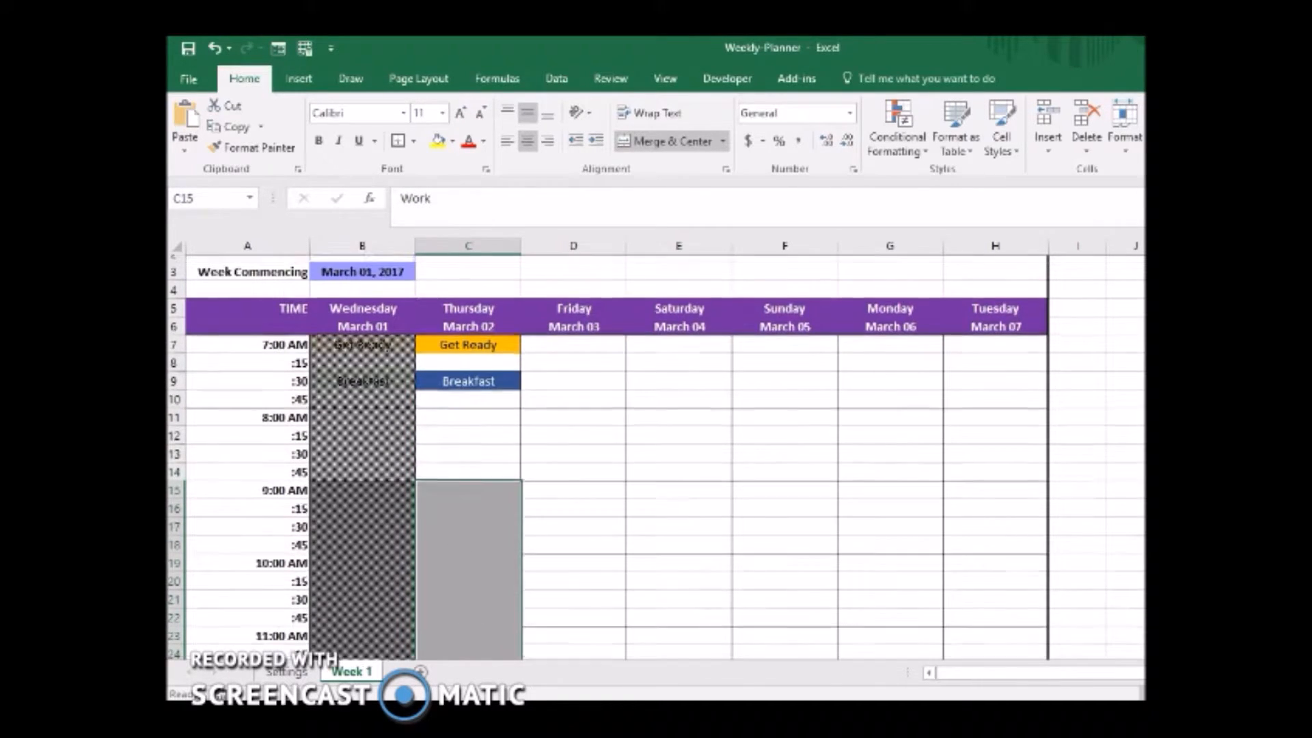
pyautogui.click(457, 543)
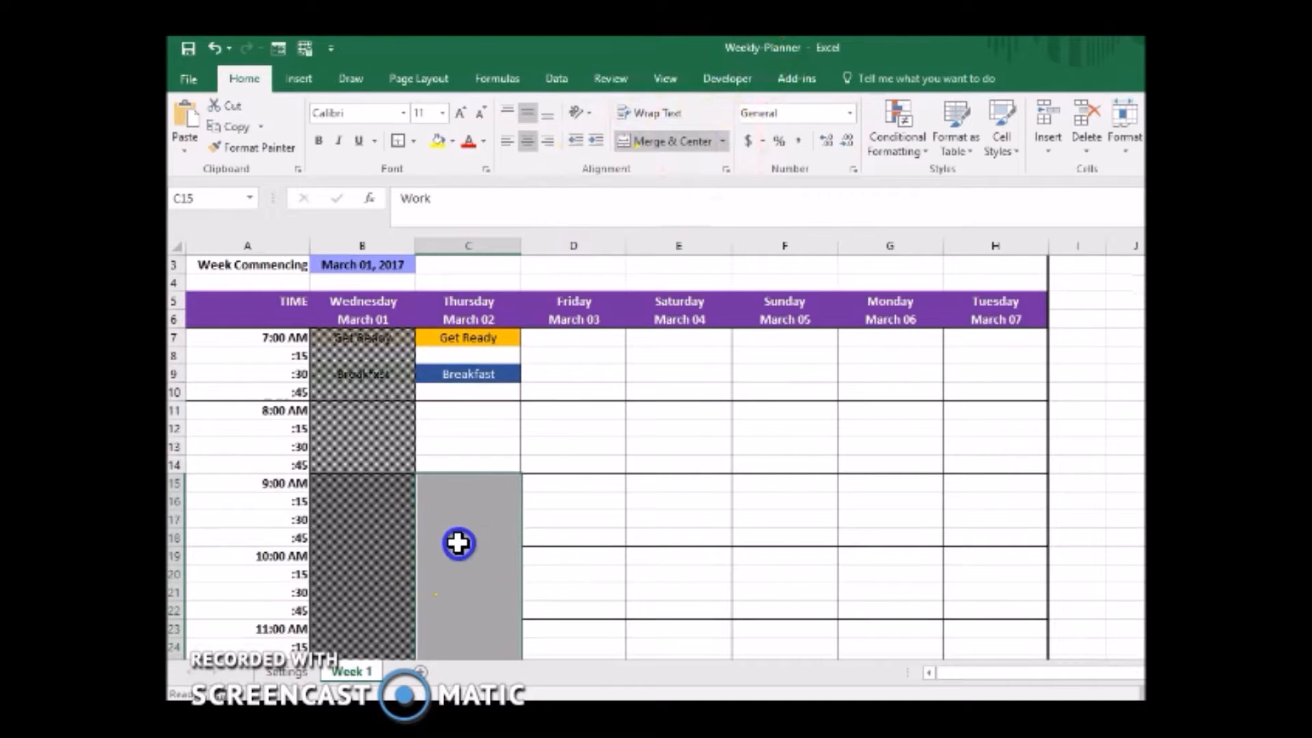
pyautogui.click(481, 409)
pyautogui.moveTo(482, 409); pyautogui.dragTo(482, 425)
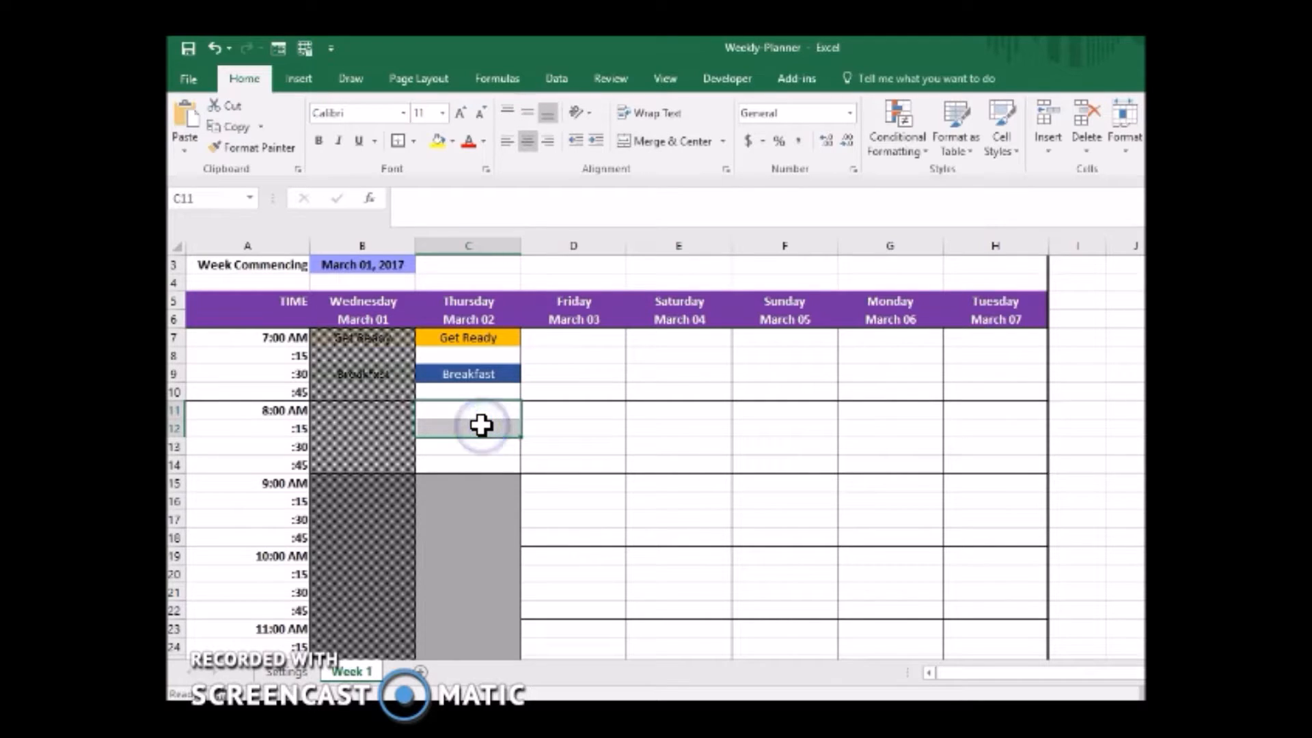
pyautogui.click(470, 503)
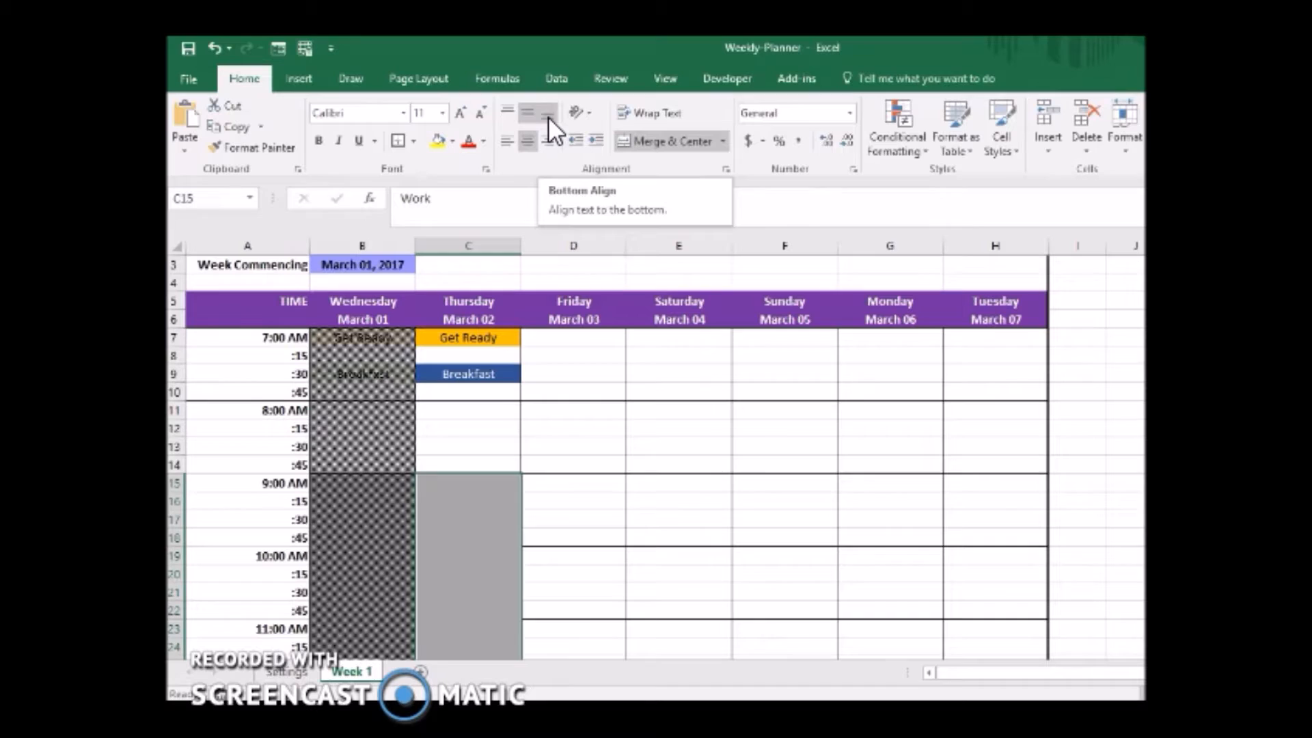
pyautogui.click(472, 515)
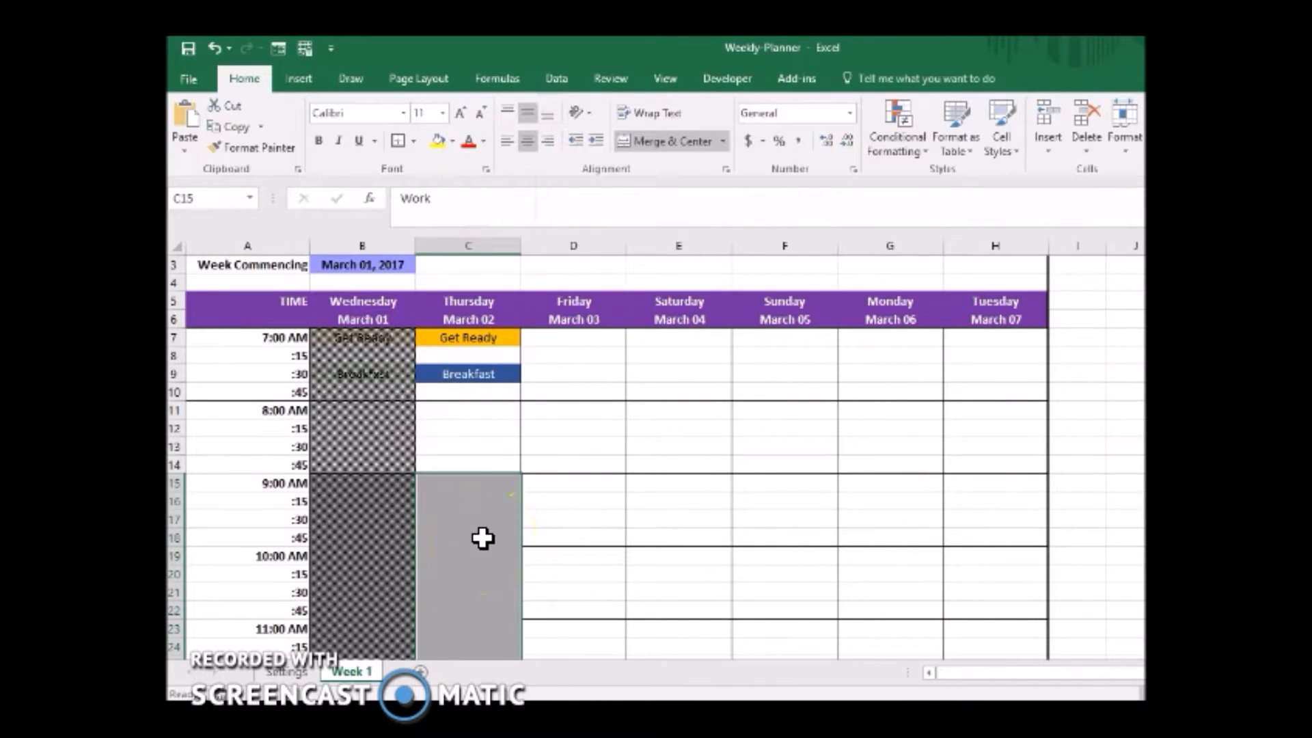
pyautogui.click(723, 141)
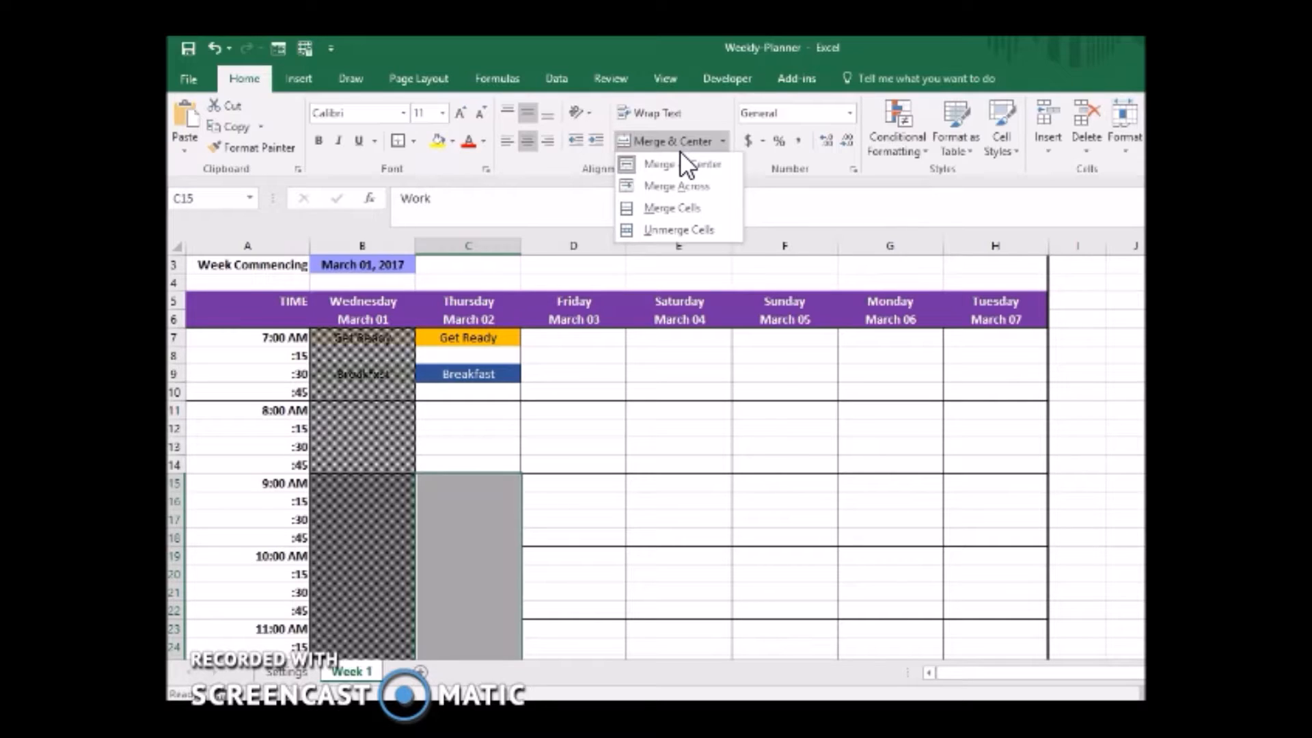
pyautogui.click(346, 588)
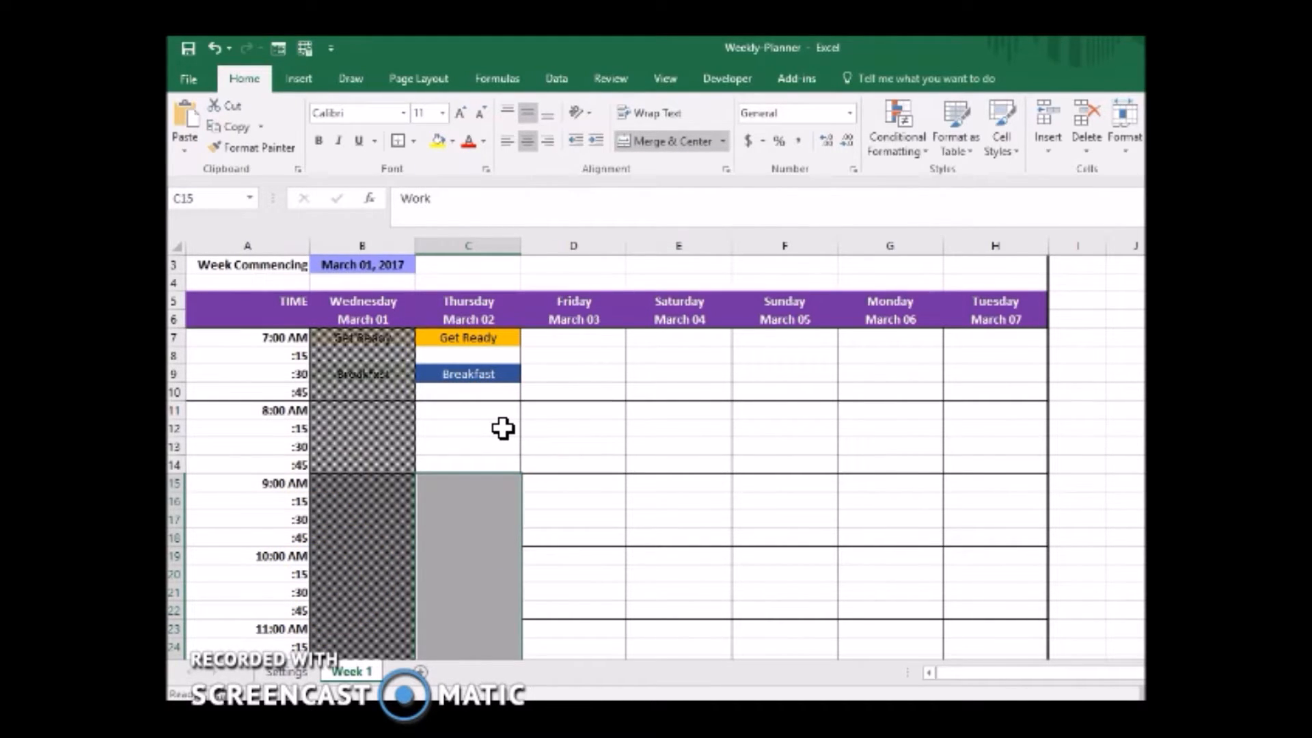
# Start a new conditional formatting rule from Thursday's Get Ready cell, C7, using a formula to determine which cells to format.
pyautogui.click(495, 342)
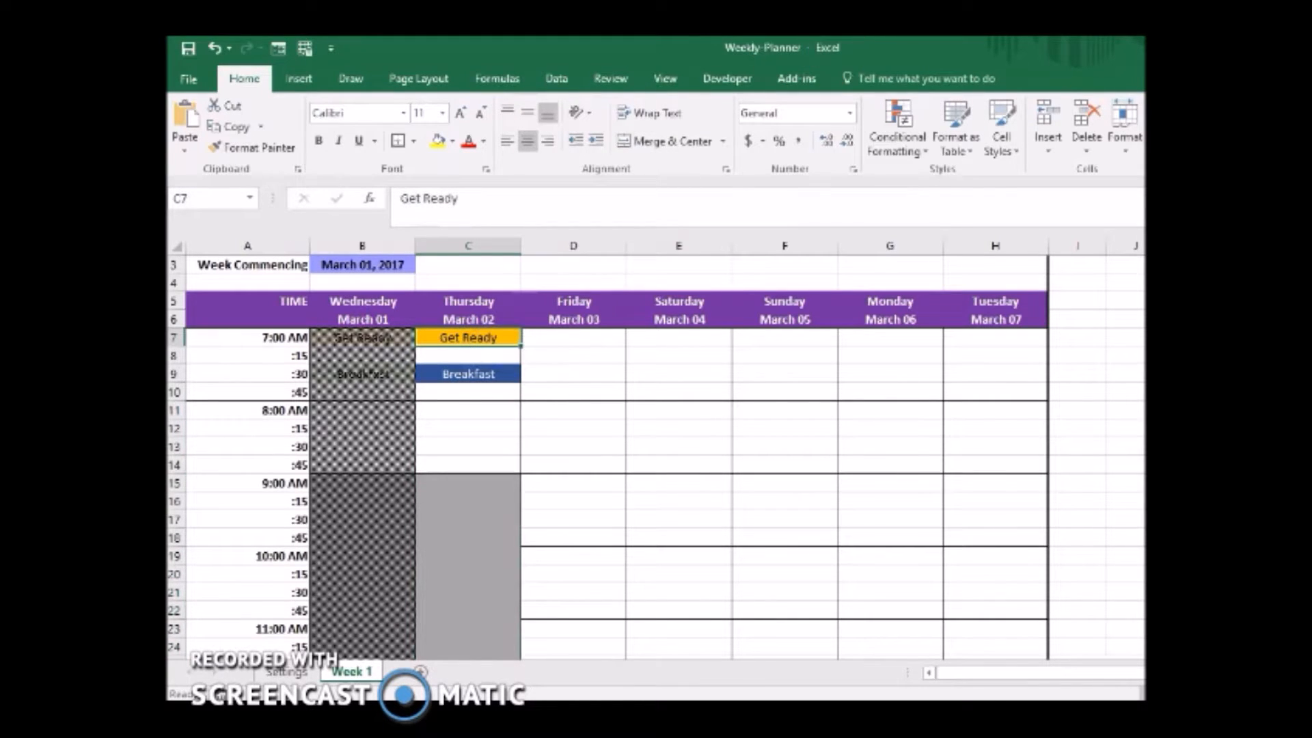
pyautogui.click(908, 152)
pyautogui.click(908, 412)
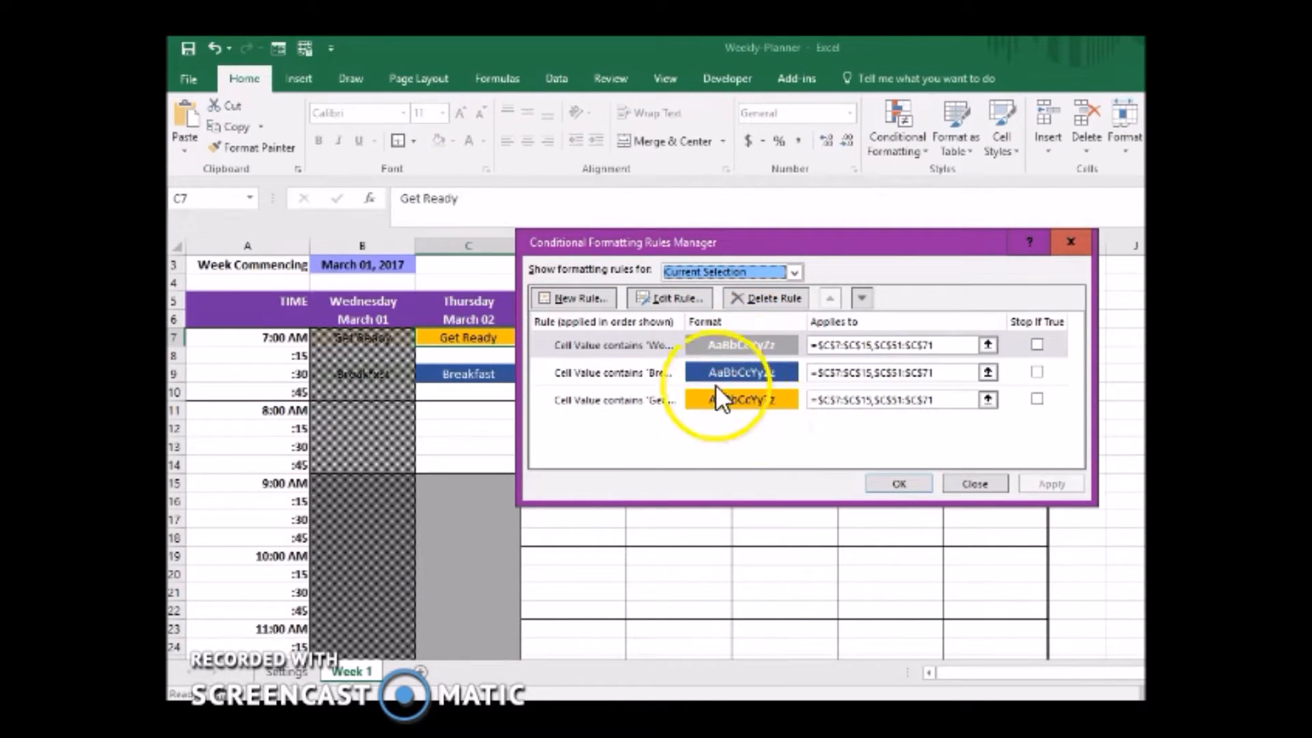
pyautogui.click(592, 298)
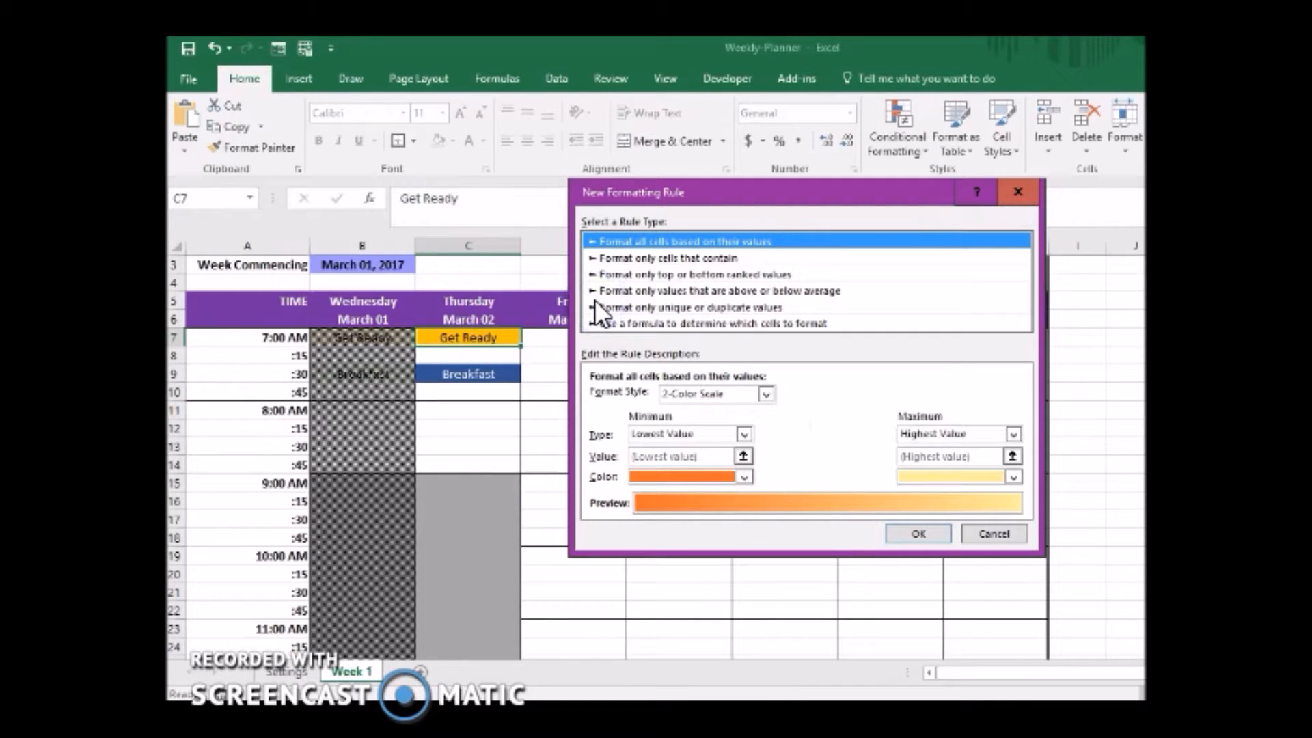
pyautogui.click(639, 322)
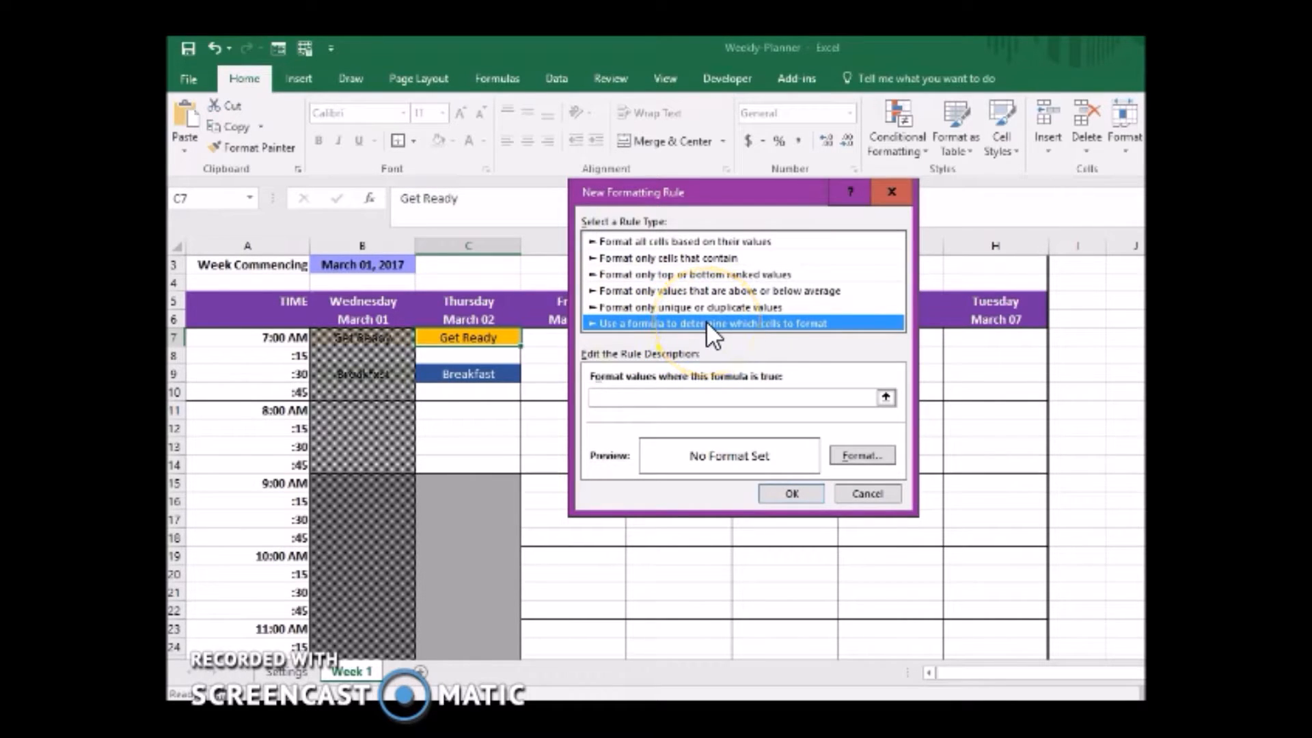
pyautogui.click(660, 395)
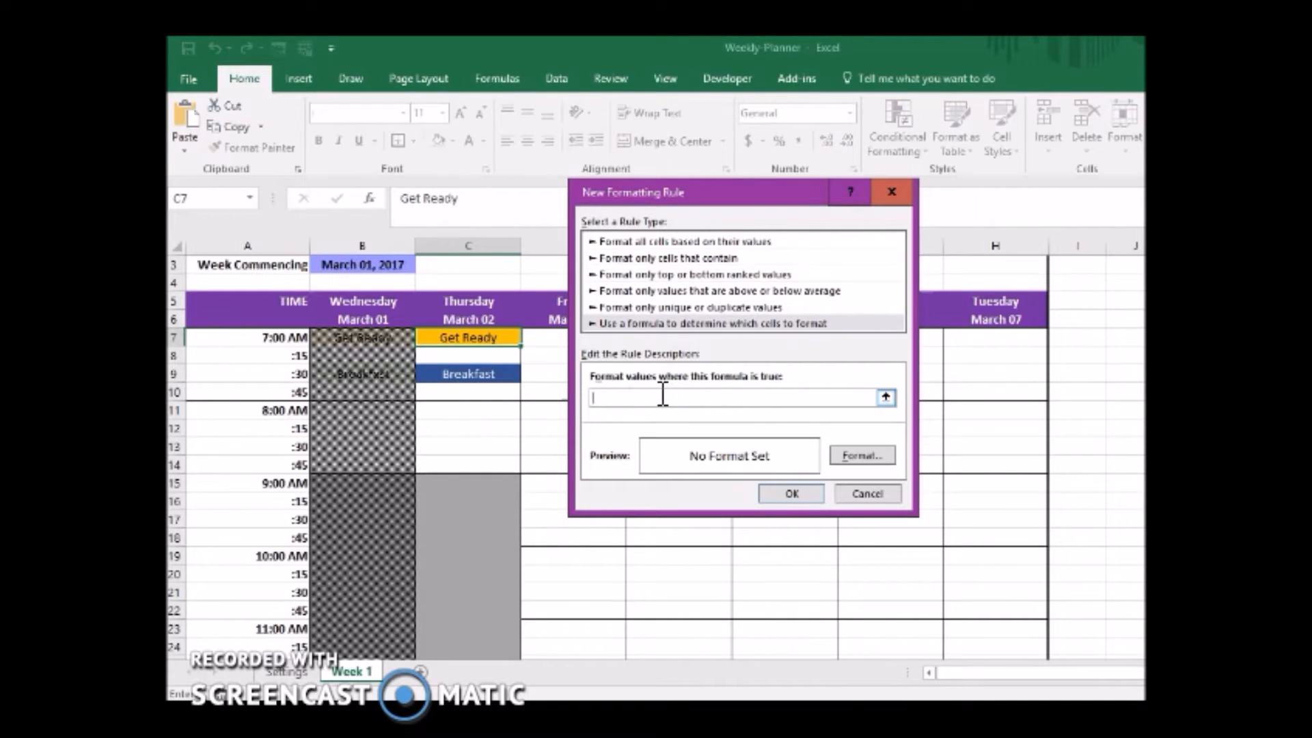
# Examine the other rule types and their options, including cells that contain and unique or duplicate values, and return to the formula type.
pyautogui.click(699, 241)
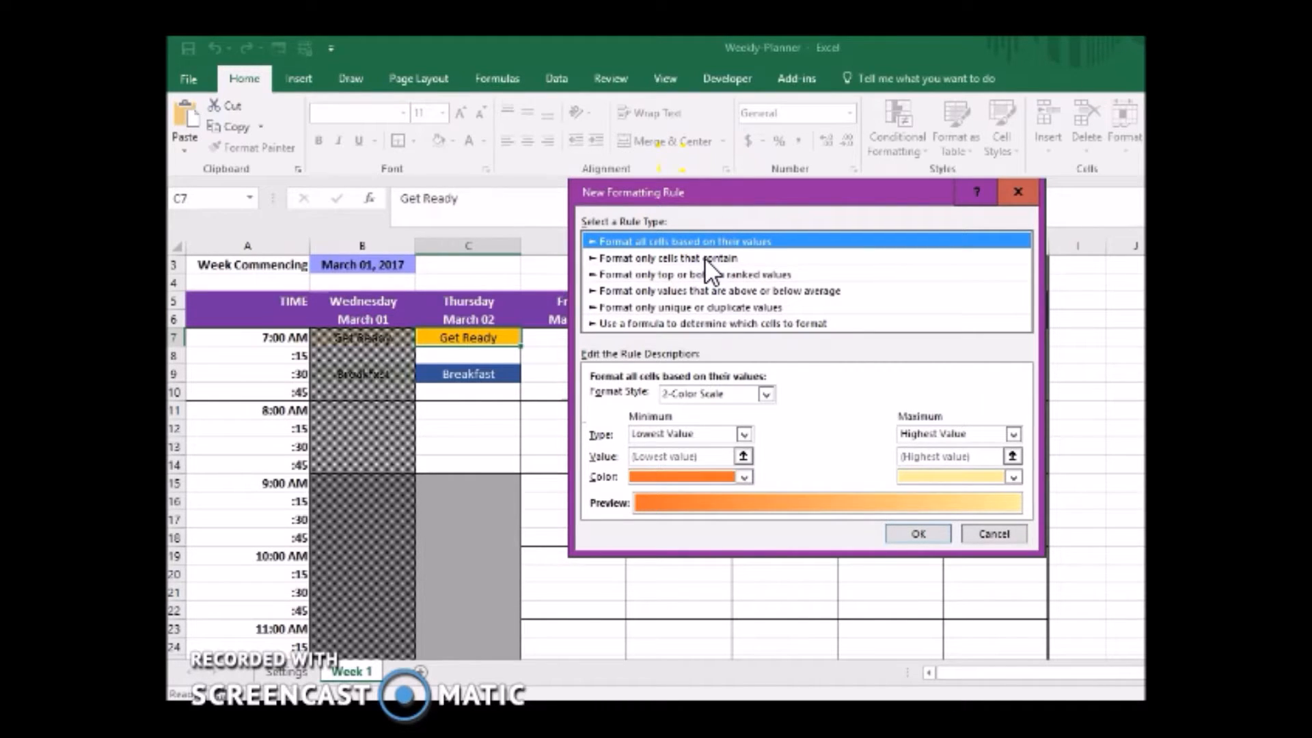
pyautogui.click(704, 258)
pyautogui.click(690, 273)
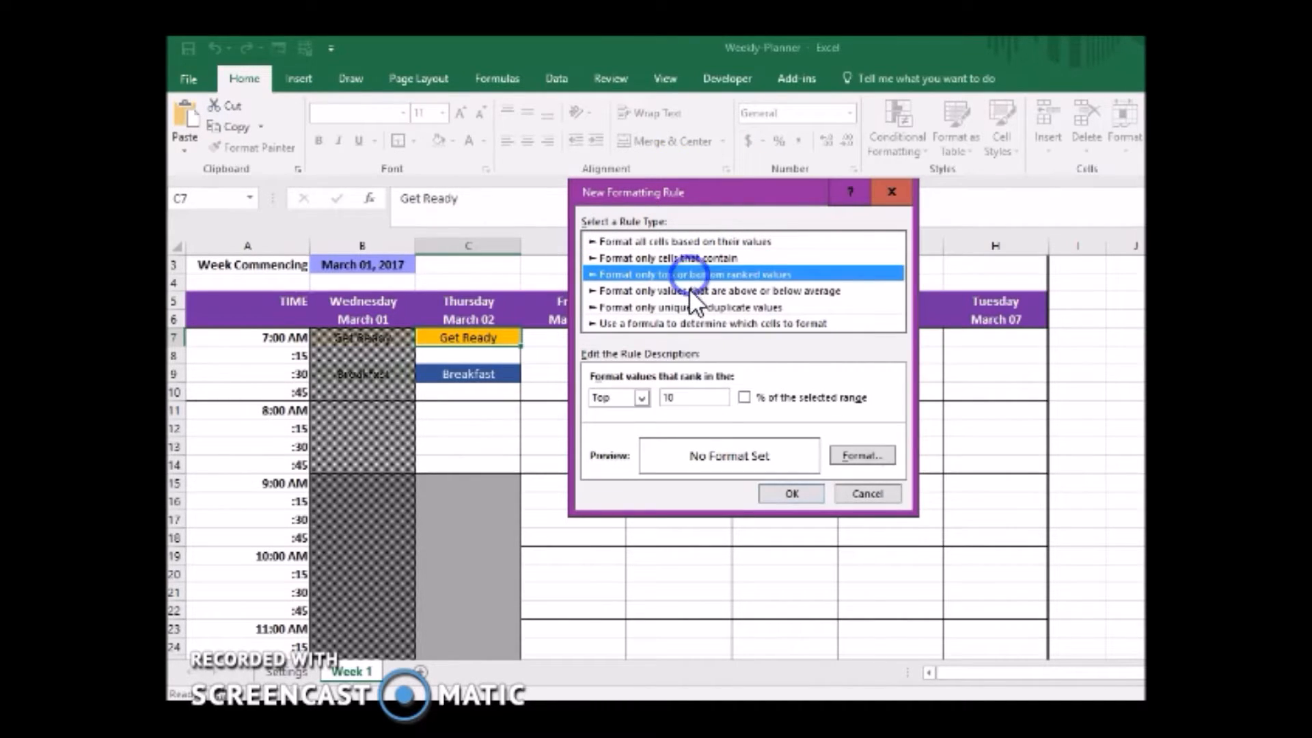
pyautogui.click(689, 291)
pyautogui.click(686, 308)
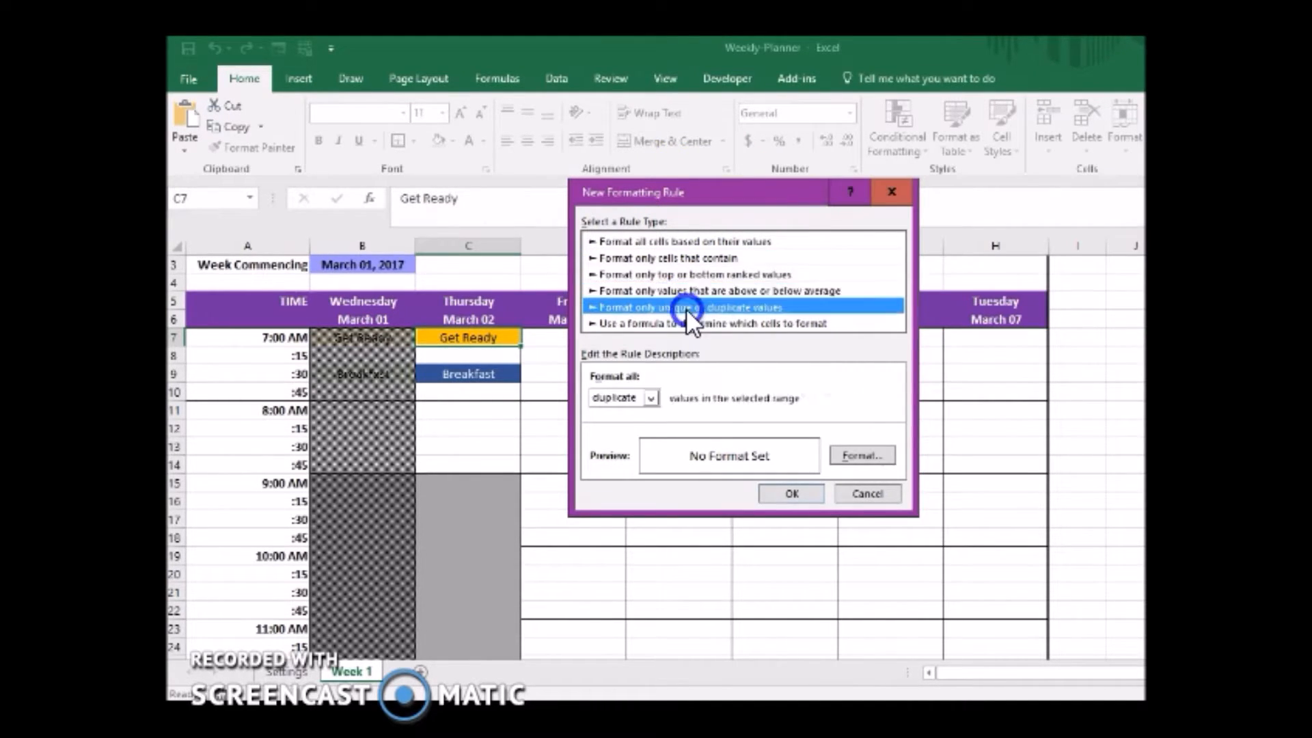
pyautogui.click(711, 272)
pyautogui.click(728, 258)
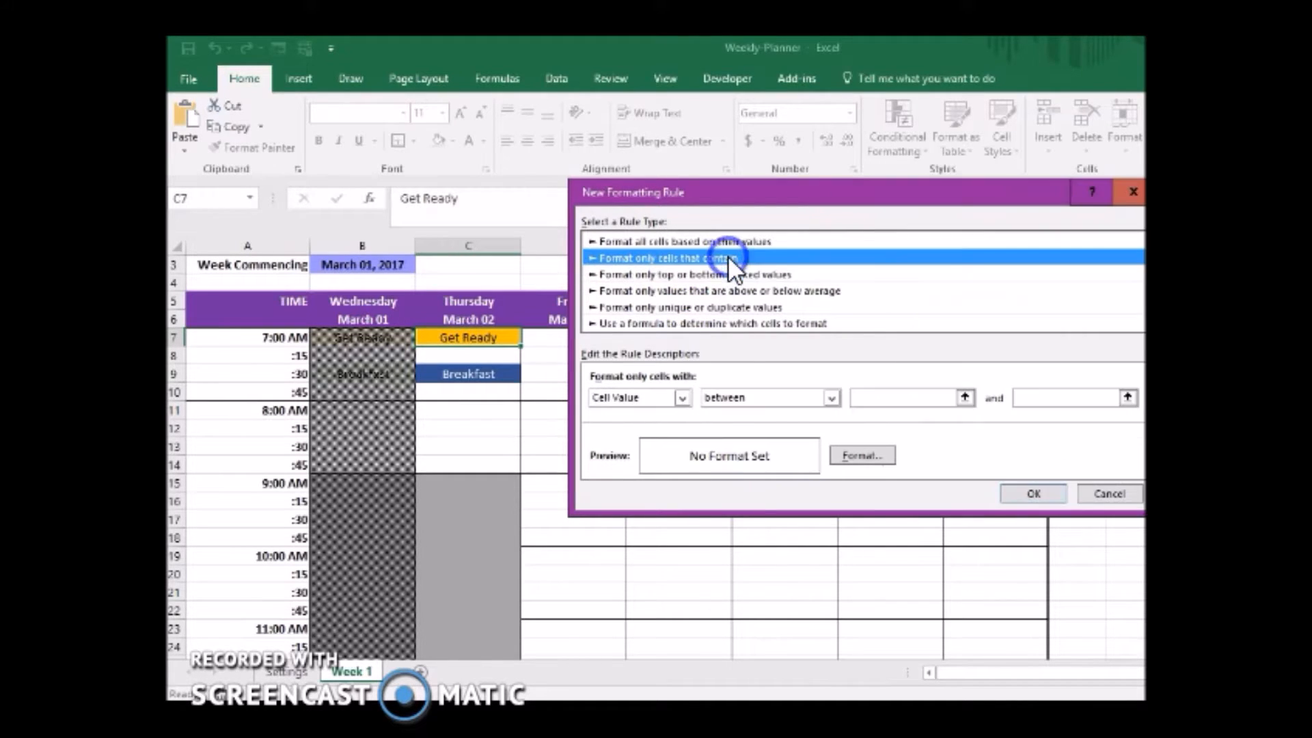
pyautogui.click(683, 397)
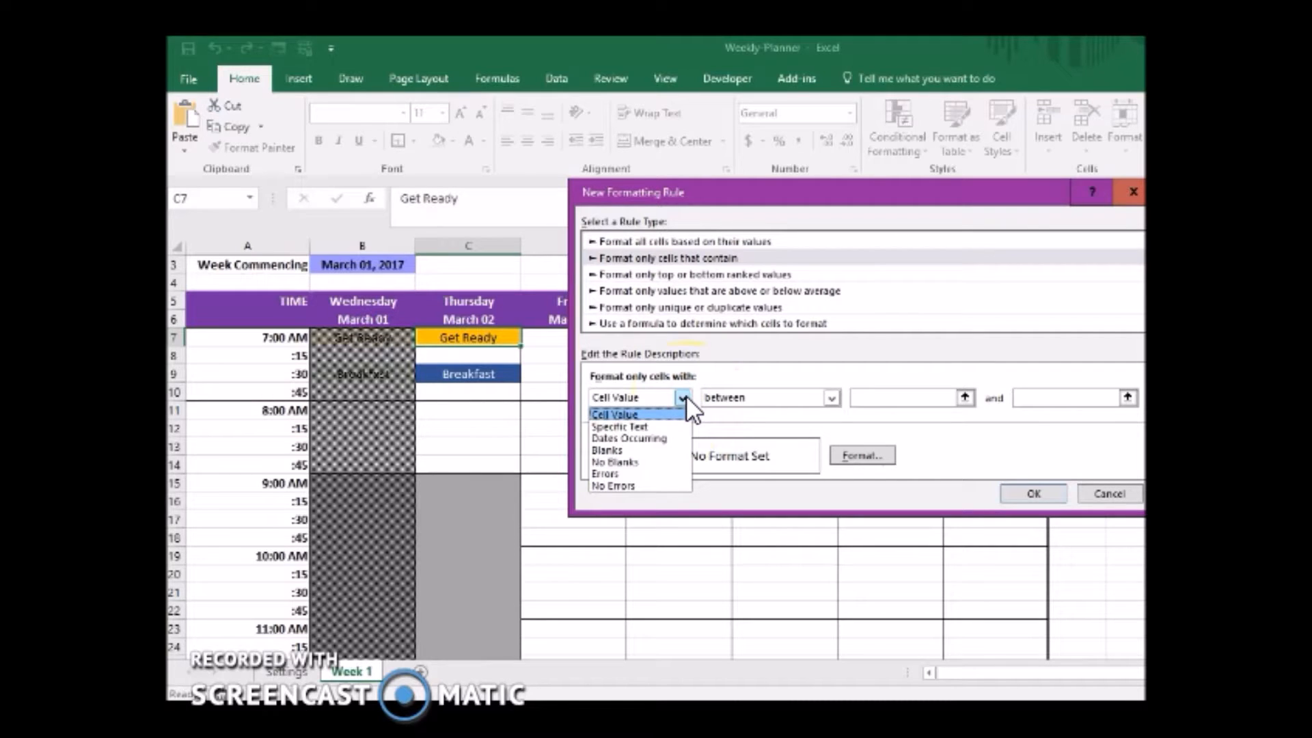
pyautogui.click(731, 295)
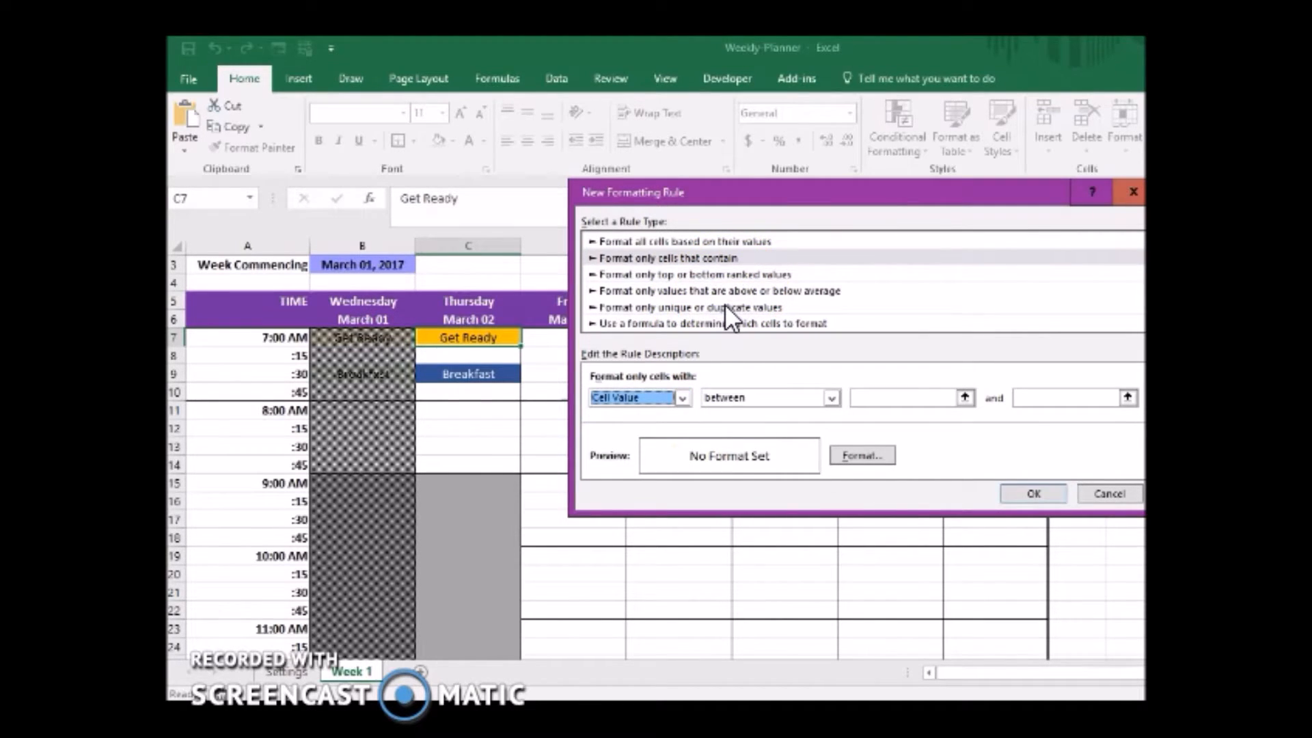
pyautogui.click(727, 309)
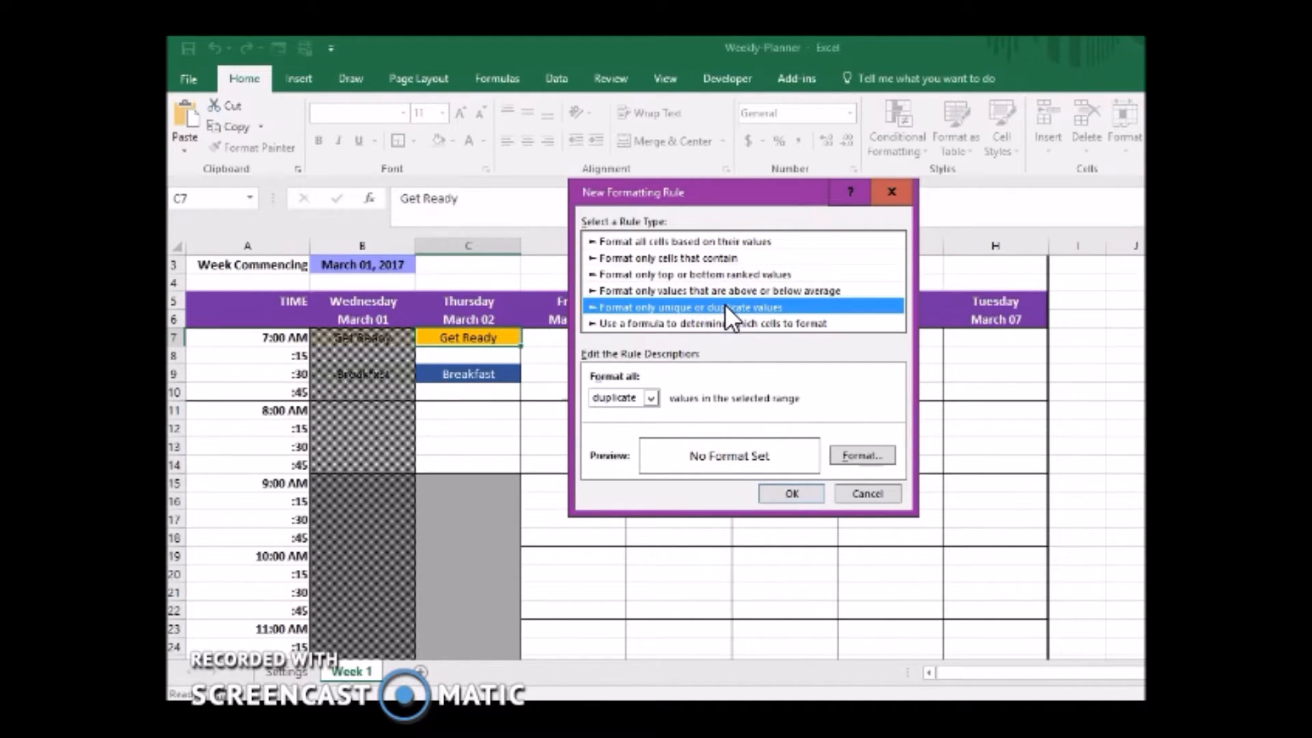
pyautogui.click(651, 398)
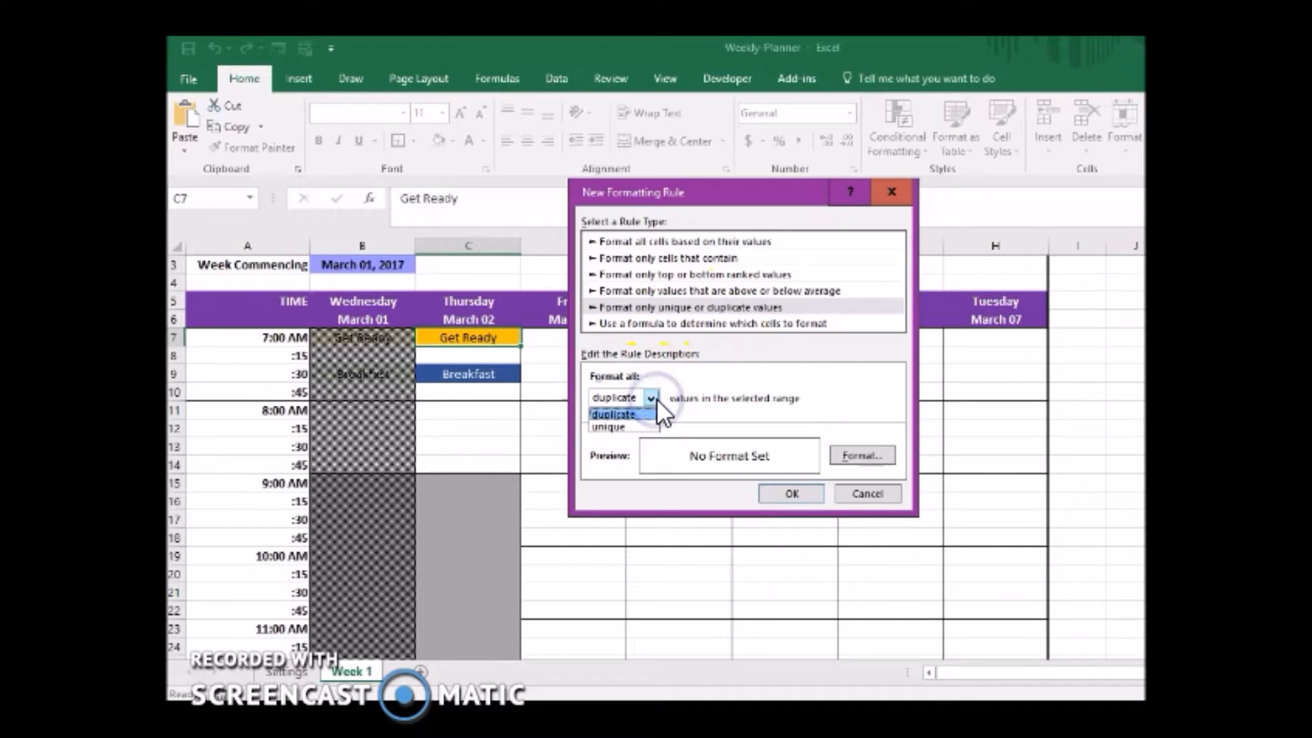
pyautogui.click(654, 396)
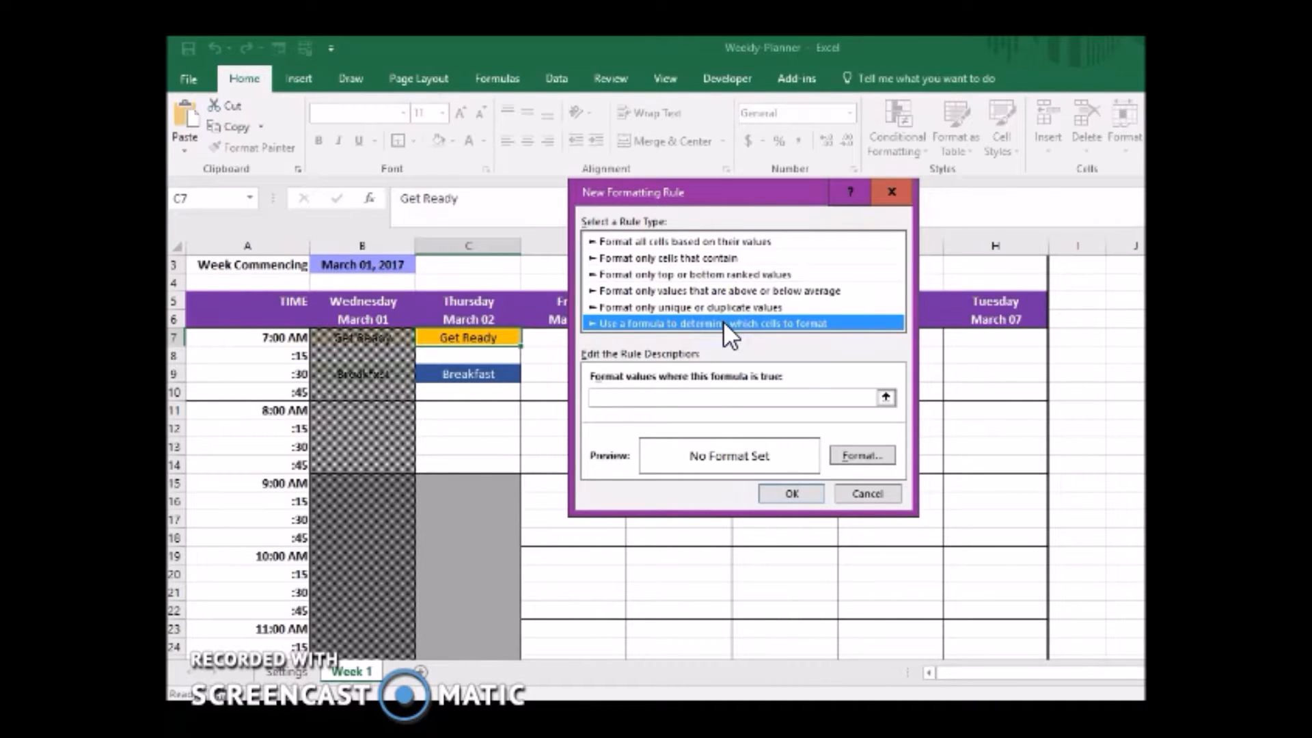
# Enter the rule formula =C$6<today(), referencing Thursday's date with only the row locked.
pyautogui.click(682, 399)
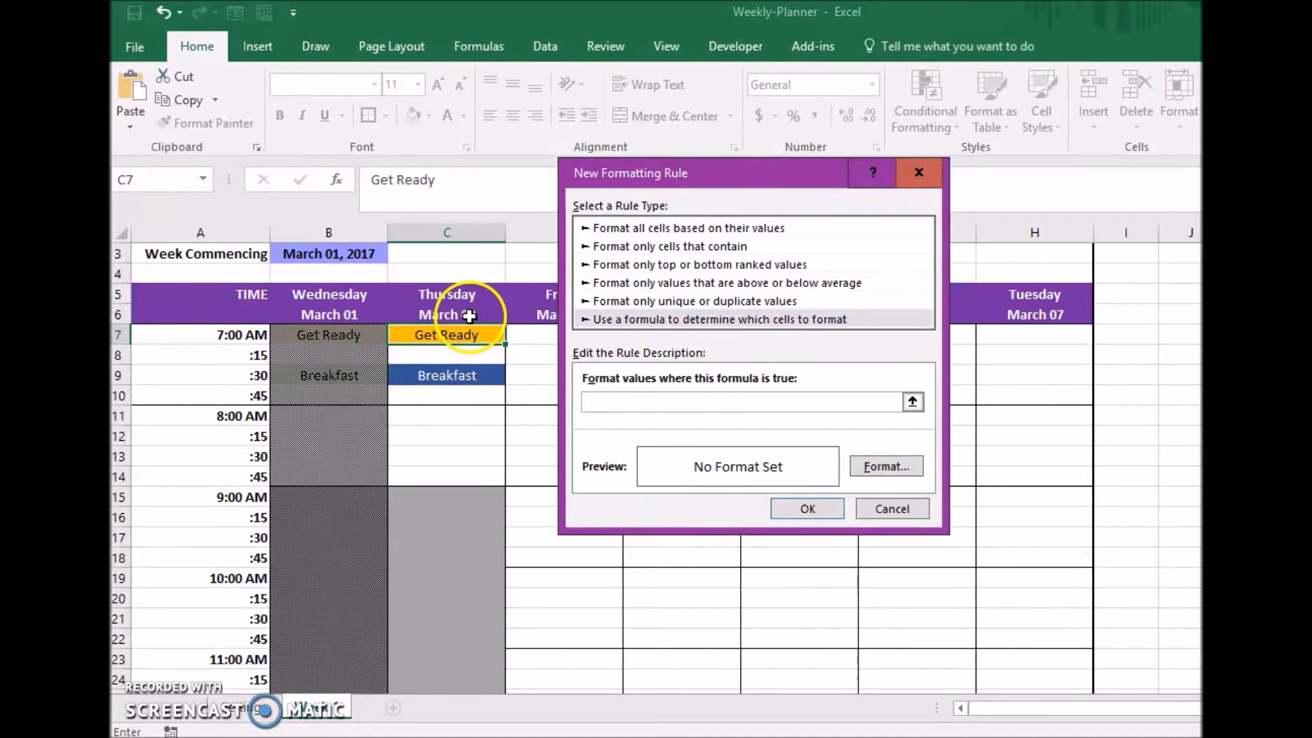
pyautogui.click(469, 316)
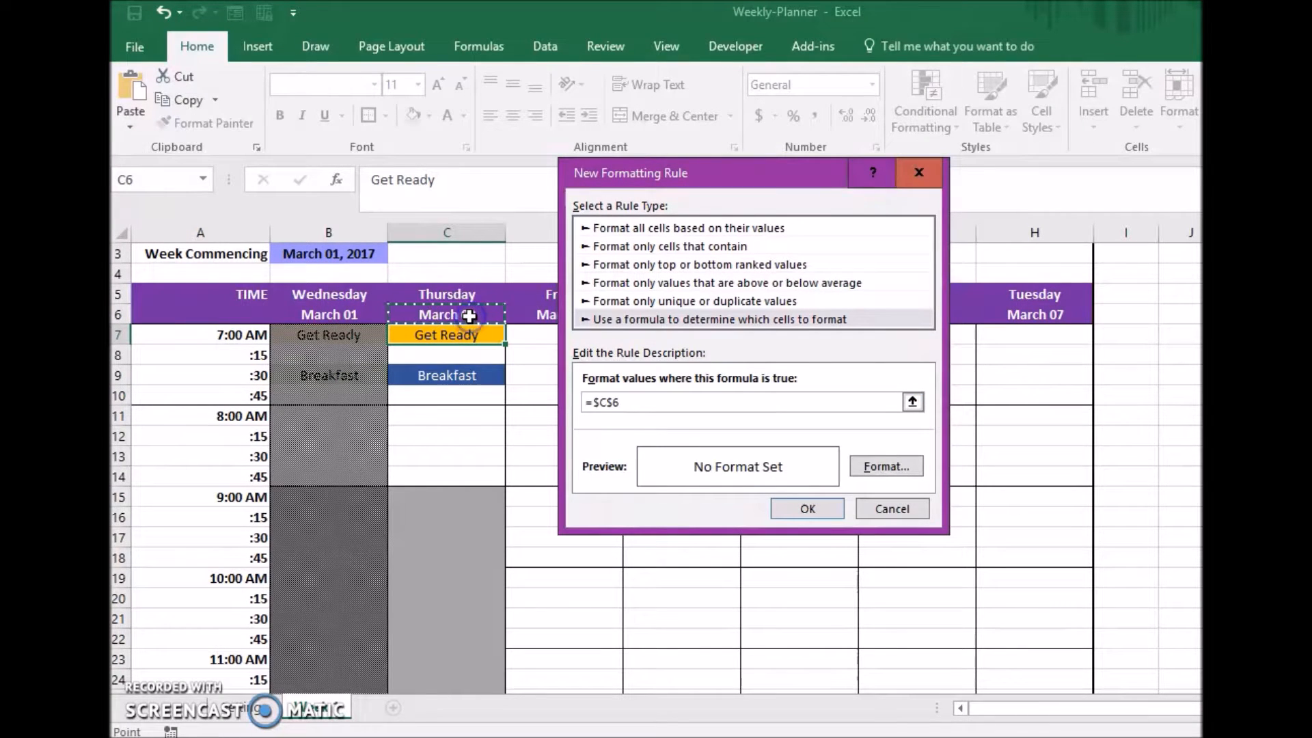
pyautogui.press('F4')
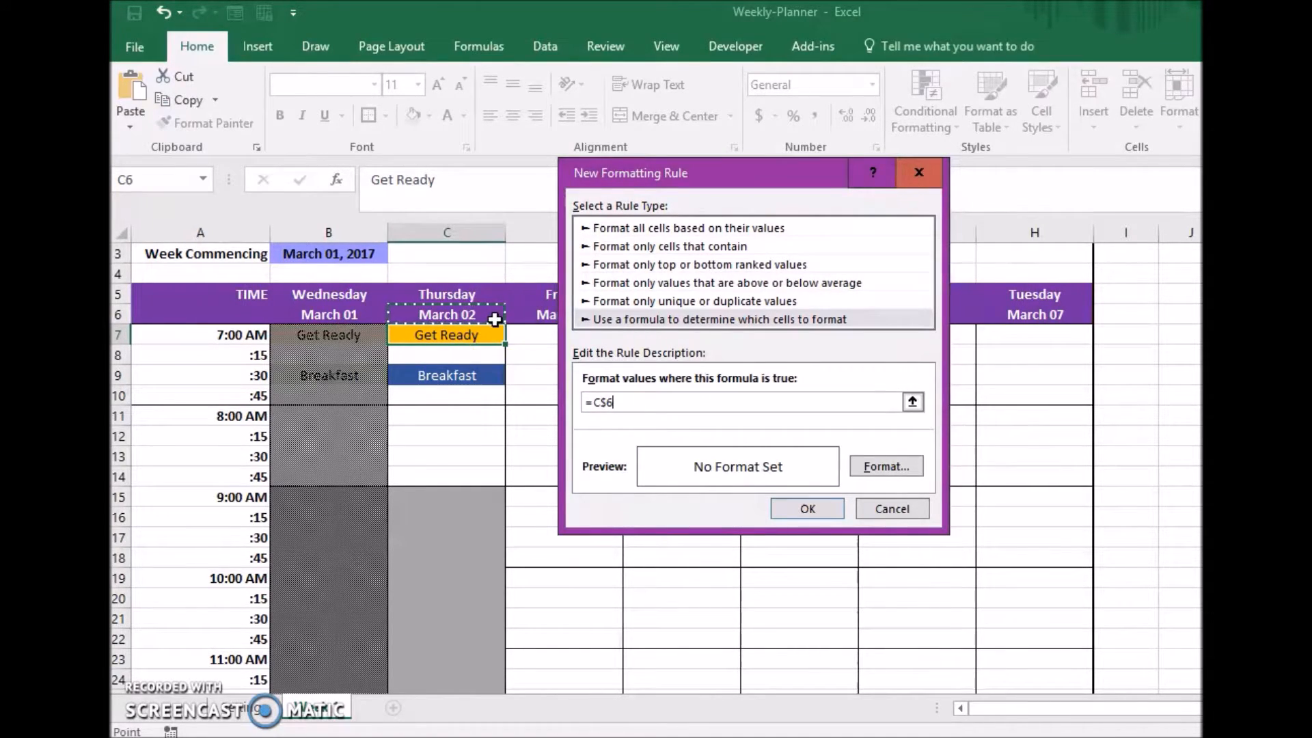
pyautogui.write('<to')
pyautogui.press('BackSpace')
pyautogui.write('ODAY')
pyautogui.press('BackSpace')
pyautogui.press('BackSpace')
pyautogui.press('BackSpace')
pyautogui.press('BackSpace')
pyautogui.write('oday()')
# Give the past-date rule a 50% Gray pattern fill with black as the pattern color.
pyautogui.click(900, 466)
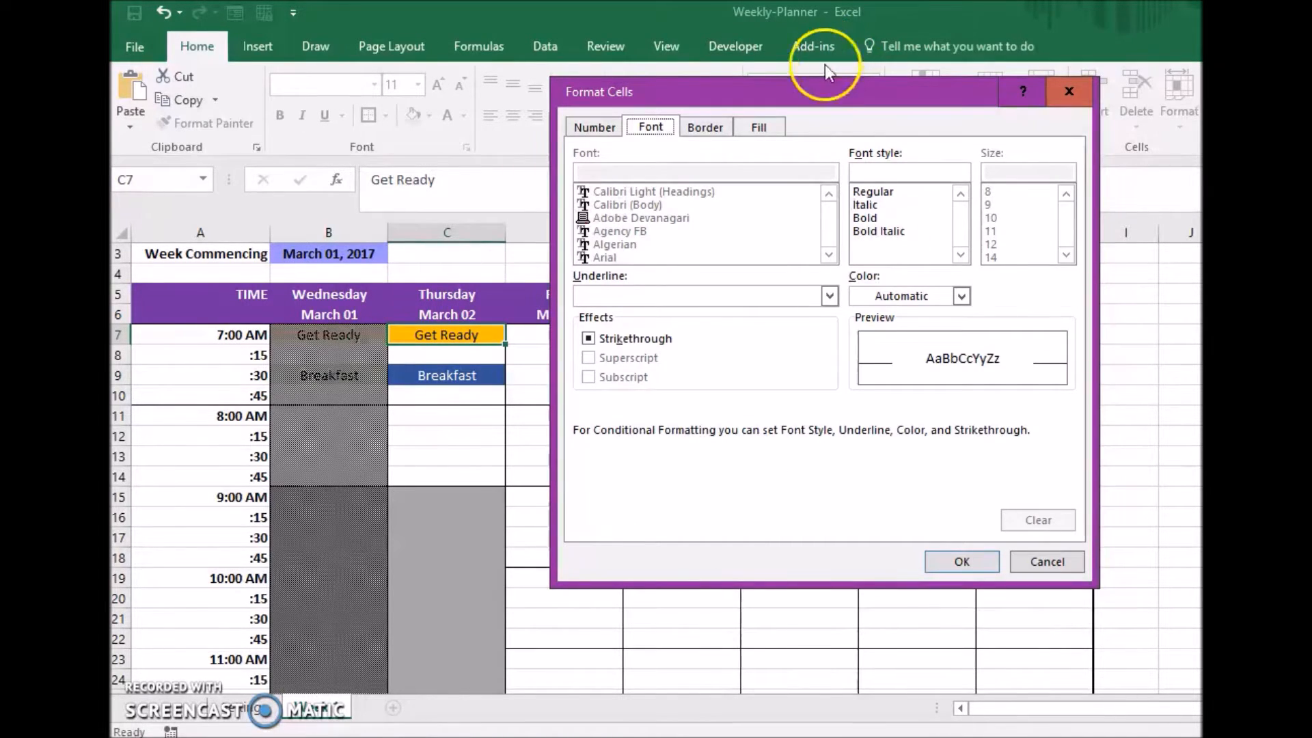
pyautogui.click(759, 127)
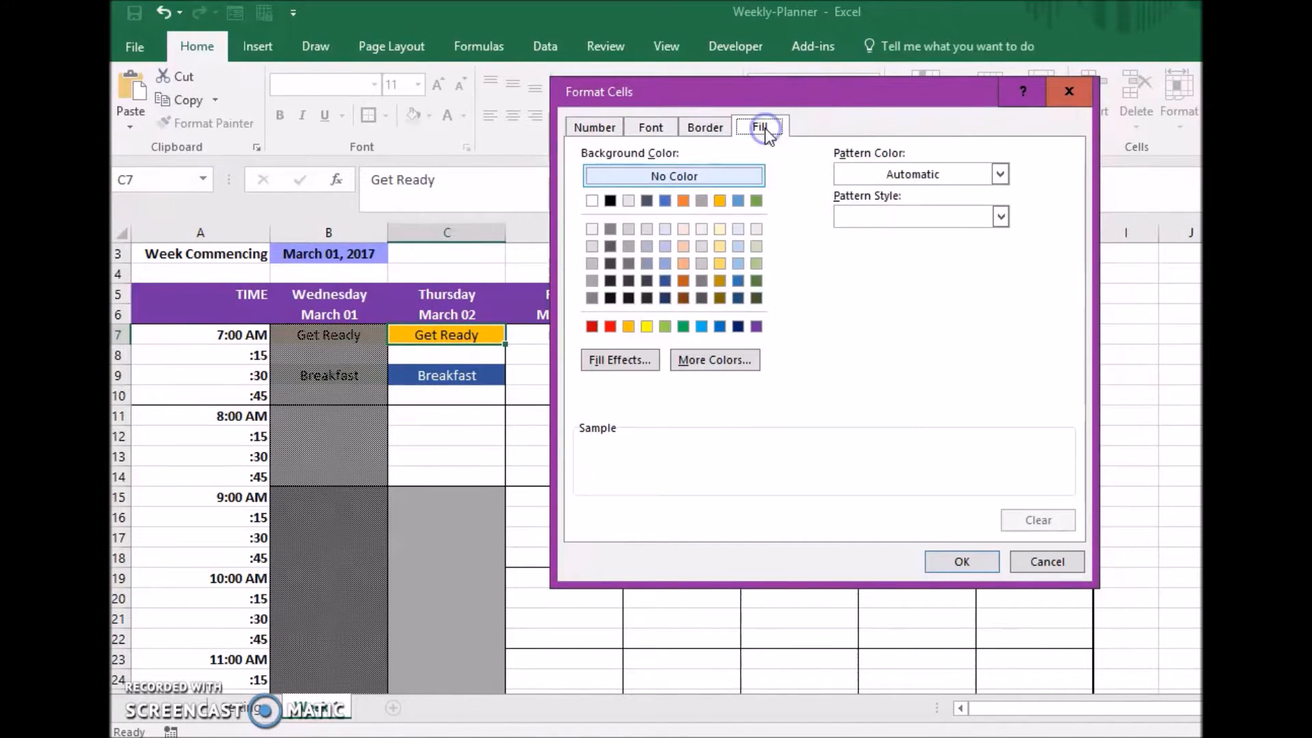
pyautogui.click(873, 217)
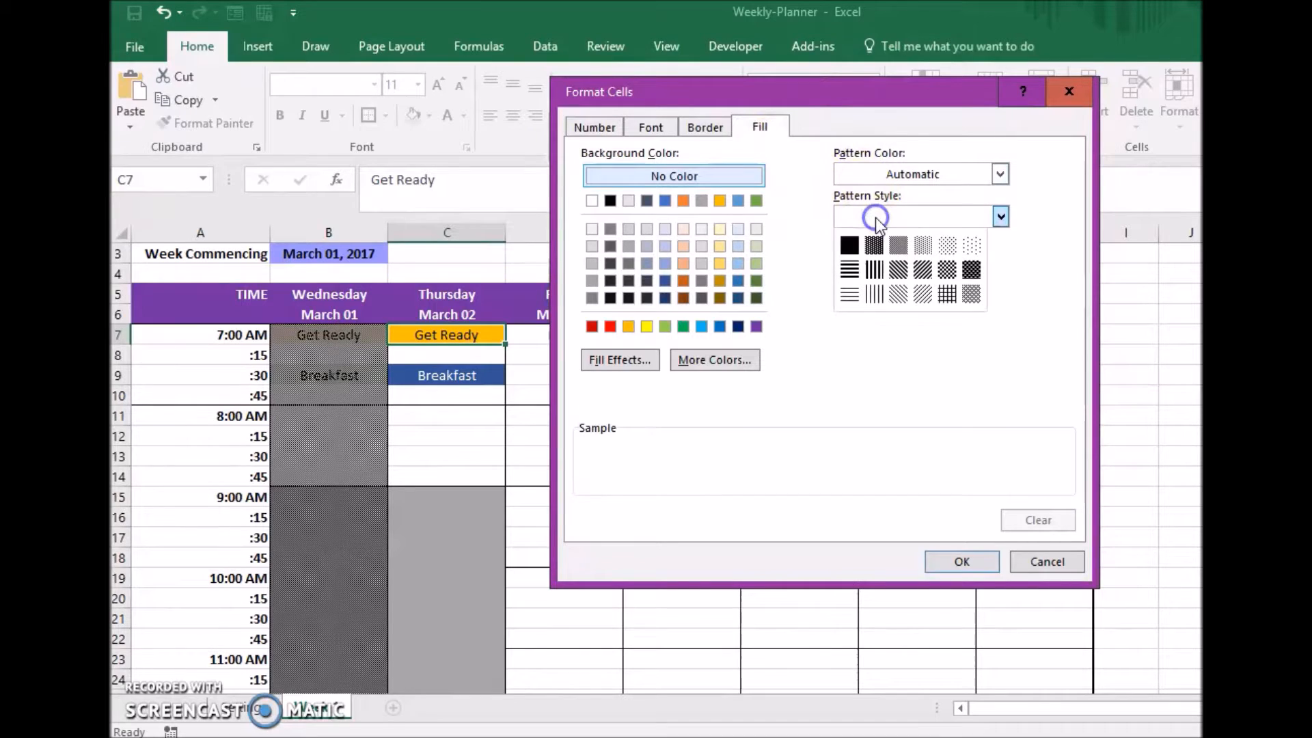
pyautogui.click(896, 248)
pyautogui.click(947, 172)
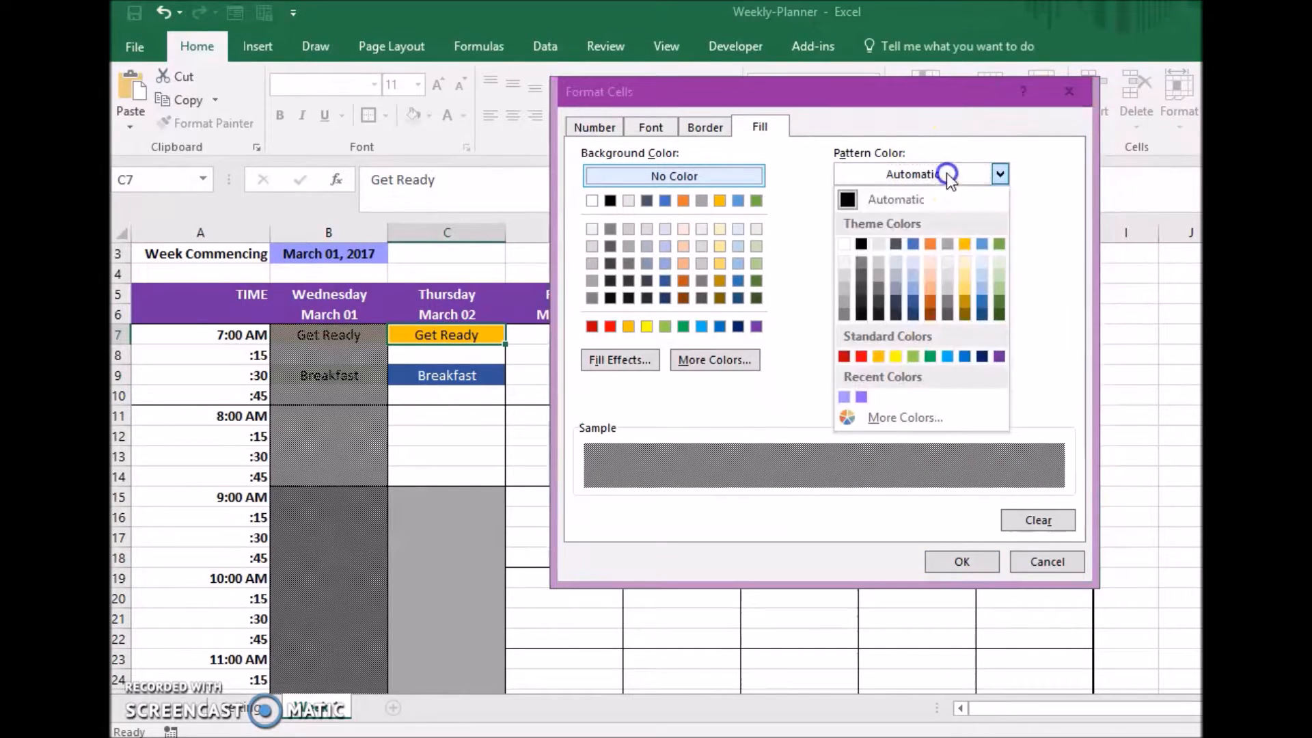
pyautogui.click(858, 248)
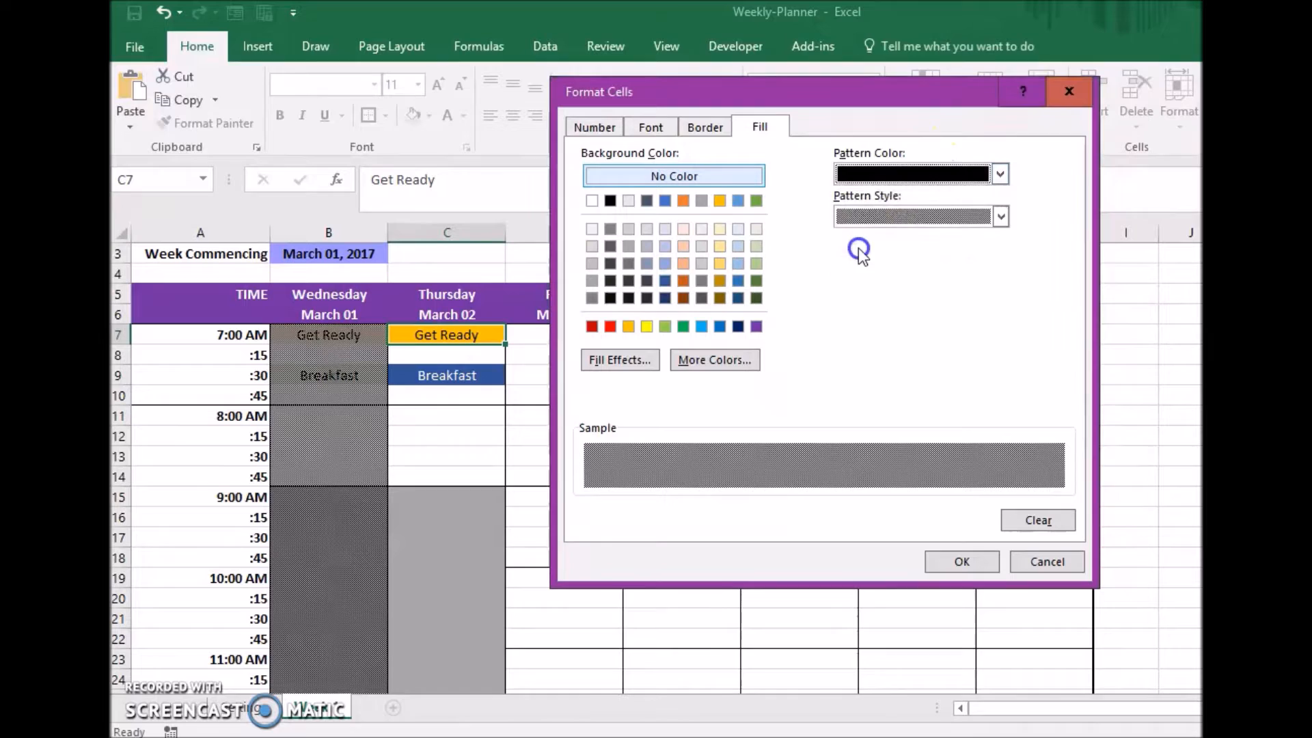
# Try red as the pattern color, set it back to black, and accept the rule's format.
pyautogui.click(932, 175)
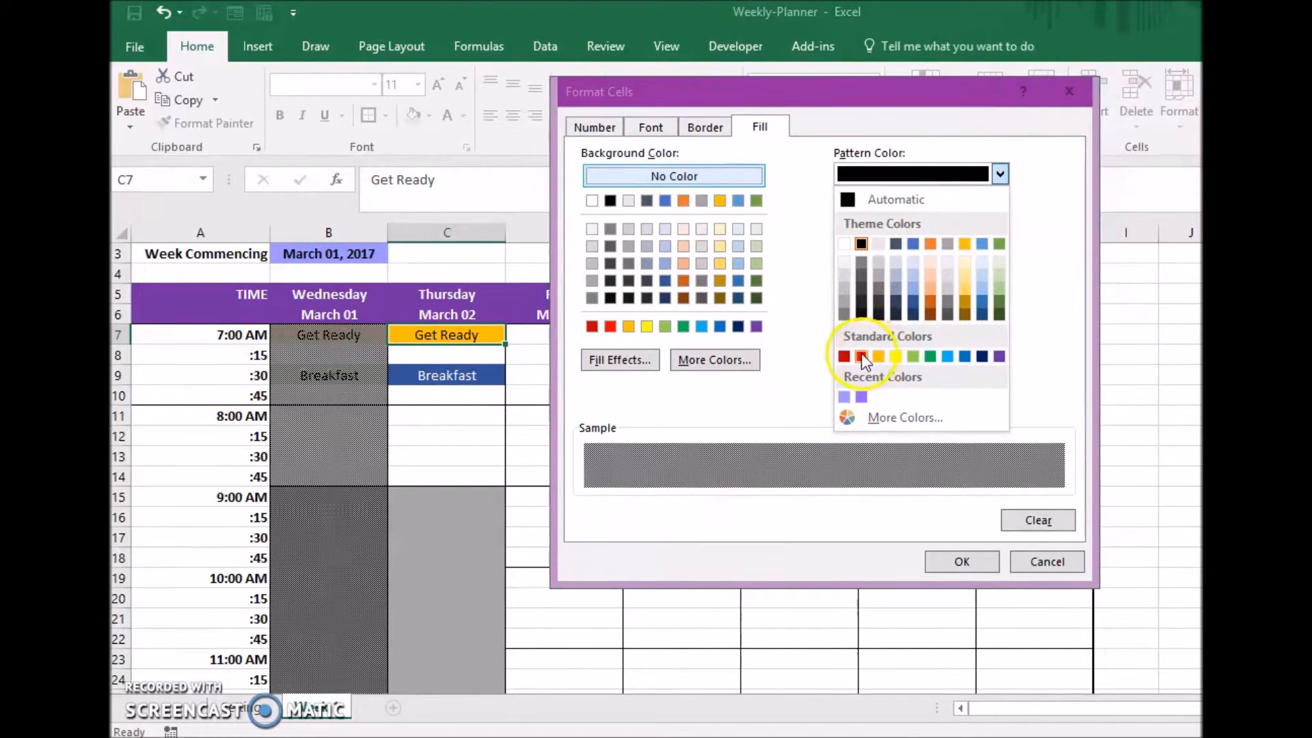
pyautogui.click(860, 356)
pyautogui.click(931, 175)
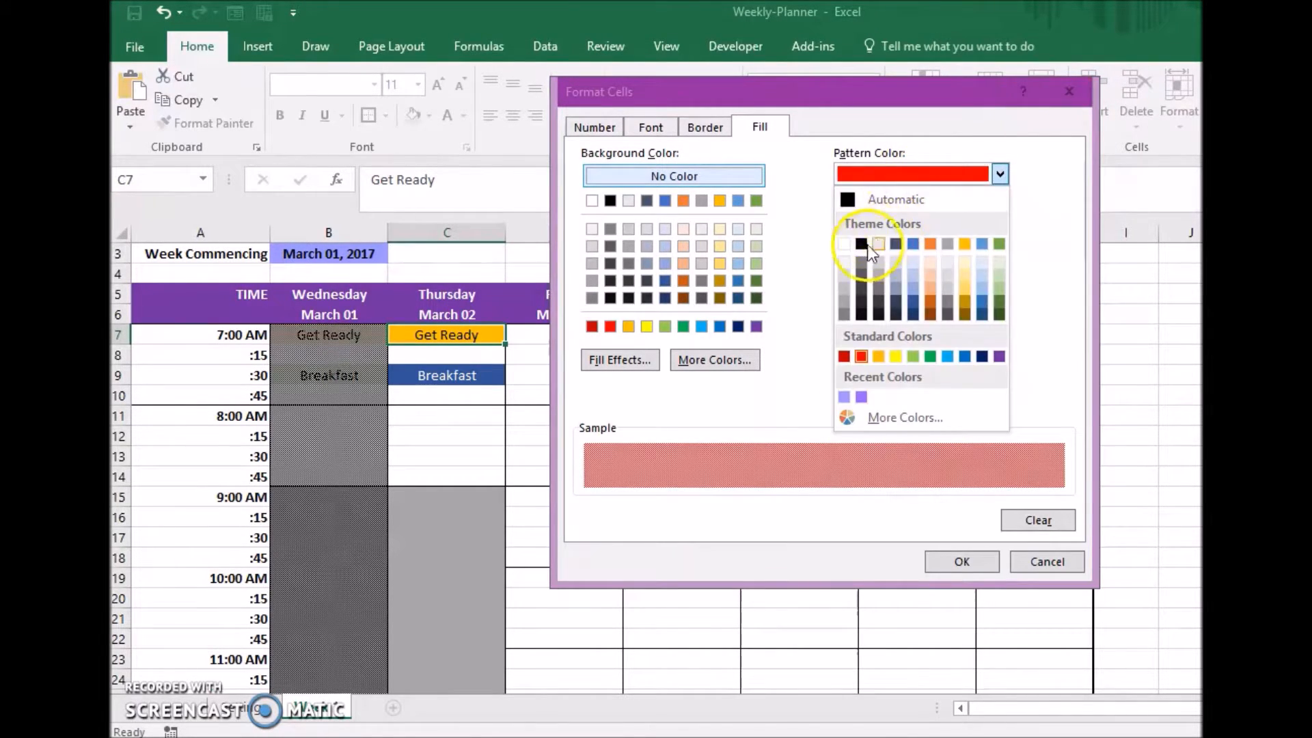
pyautogui.click(861, 244)
pyautogui.click(958, 563)
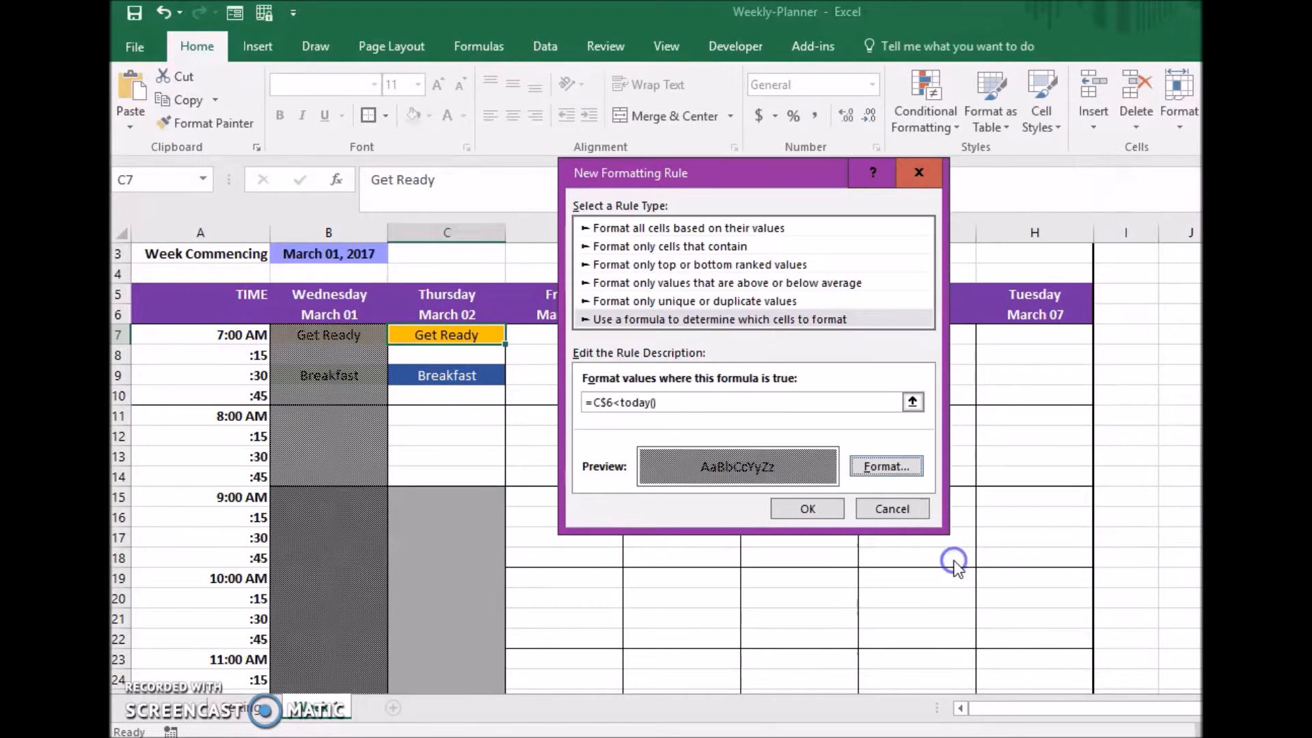
# Apply the new past-date rule and extend its range to =$C$7:$C$71 so it covers the whole Thursday column.
pyautogui.click(794, 506)
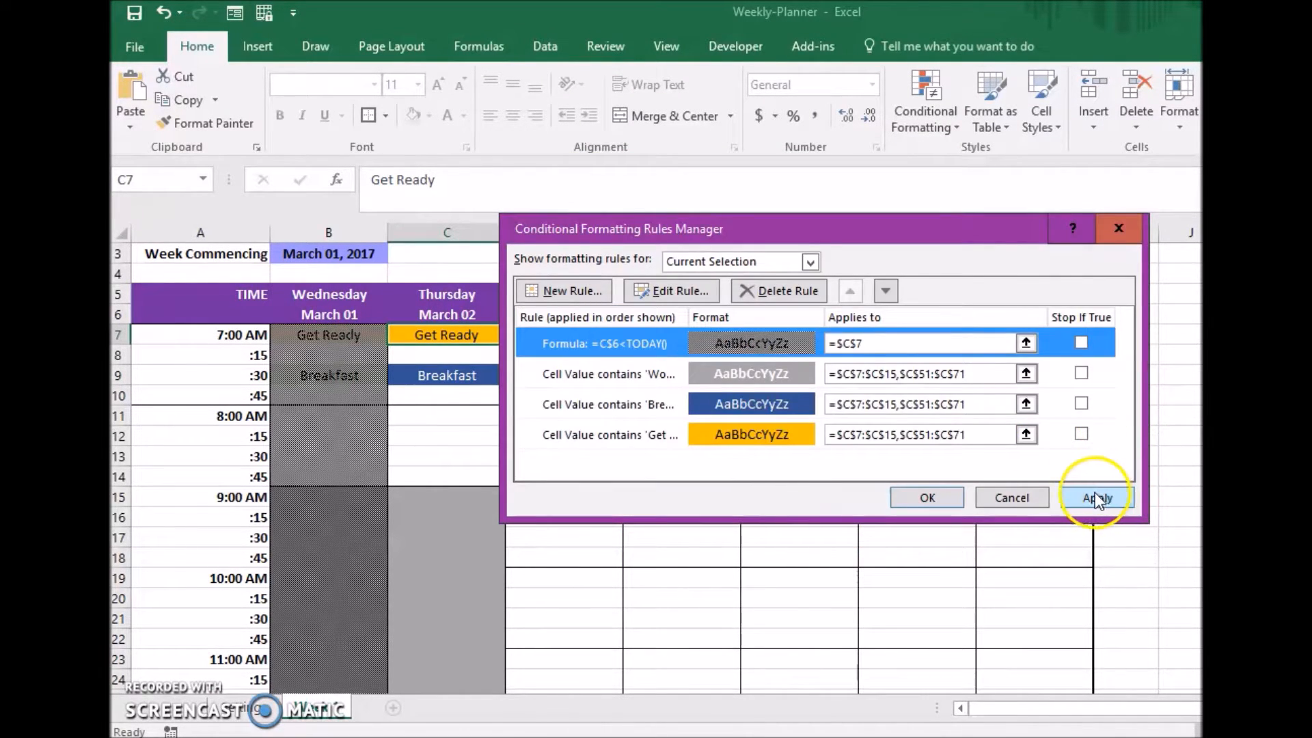
pyautogui.click(1096, 498)
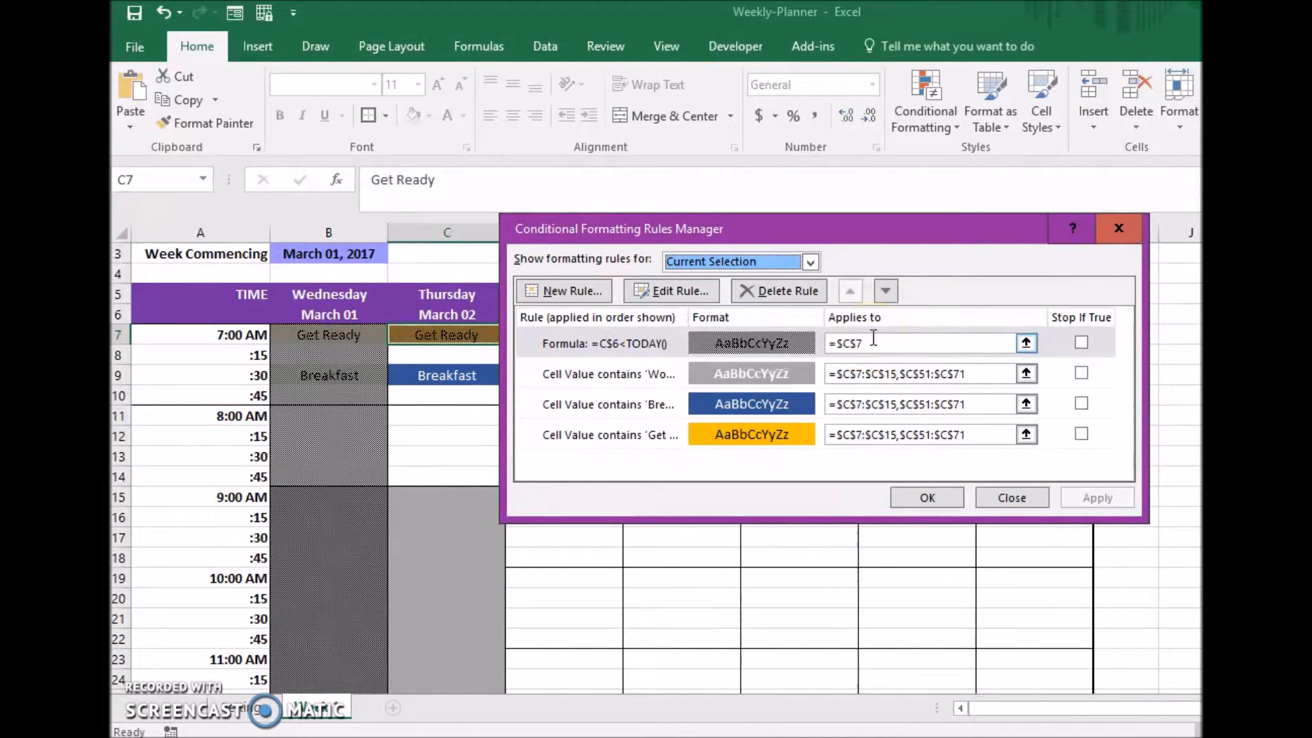
pyautogui.moveTo(873, 338); pyautogui.dragTo(828, 342)
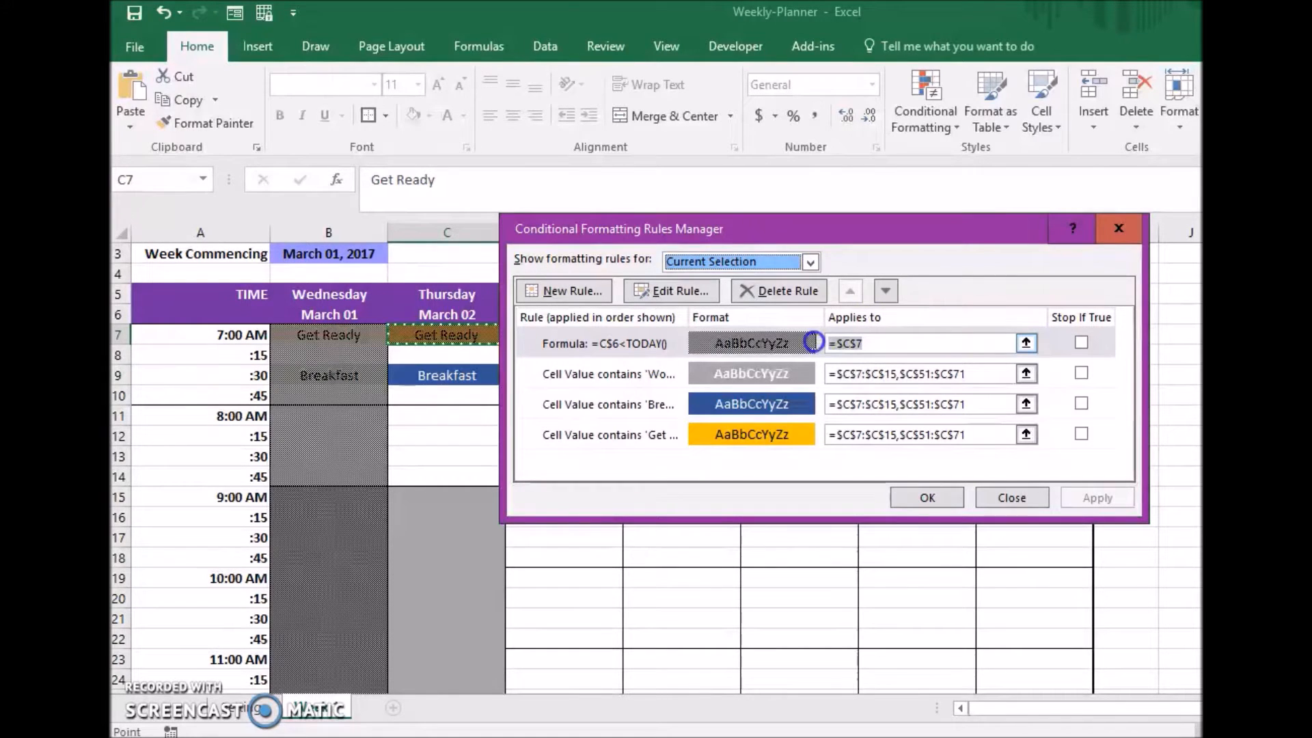
pyautogui.press('BackSpace')
pyautogui.moveTo(465, 334); pyautogui.dragTo(460, 642)
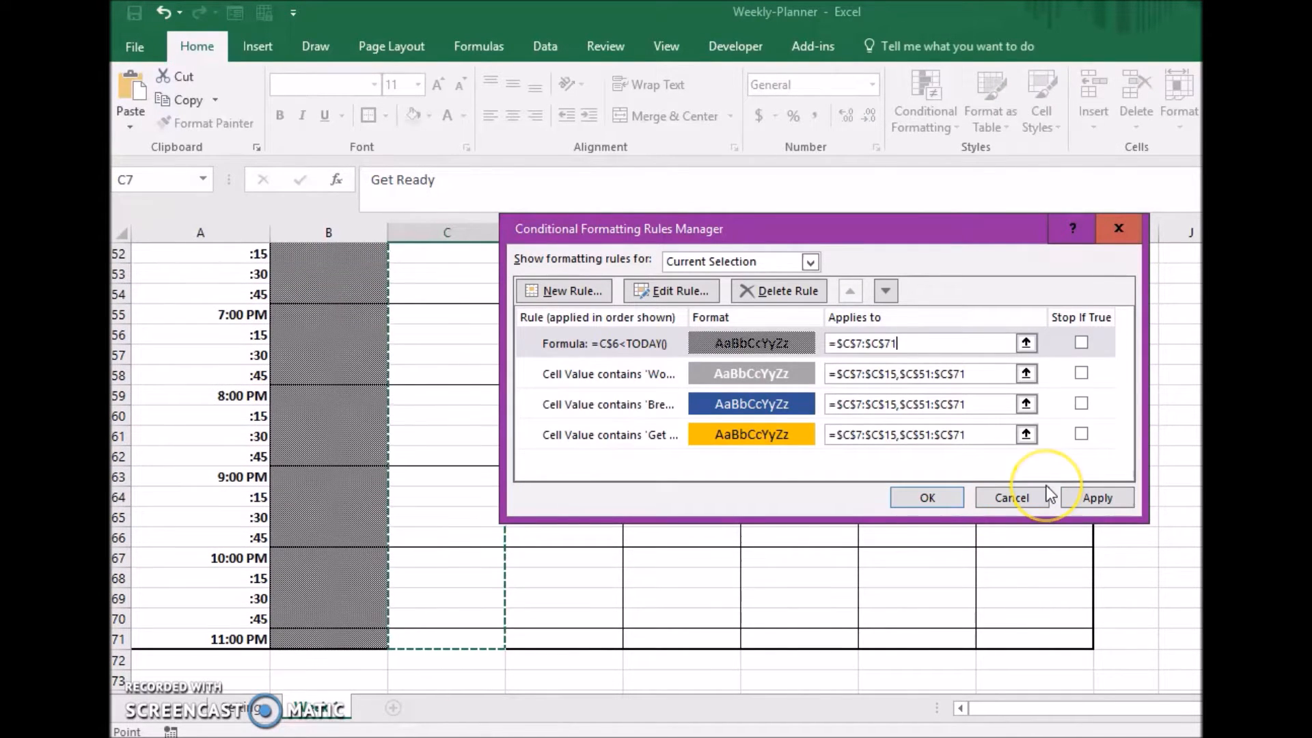
pyautogui.click(1093, 498)
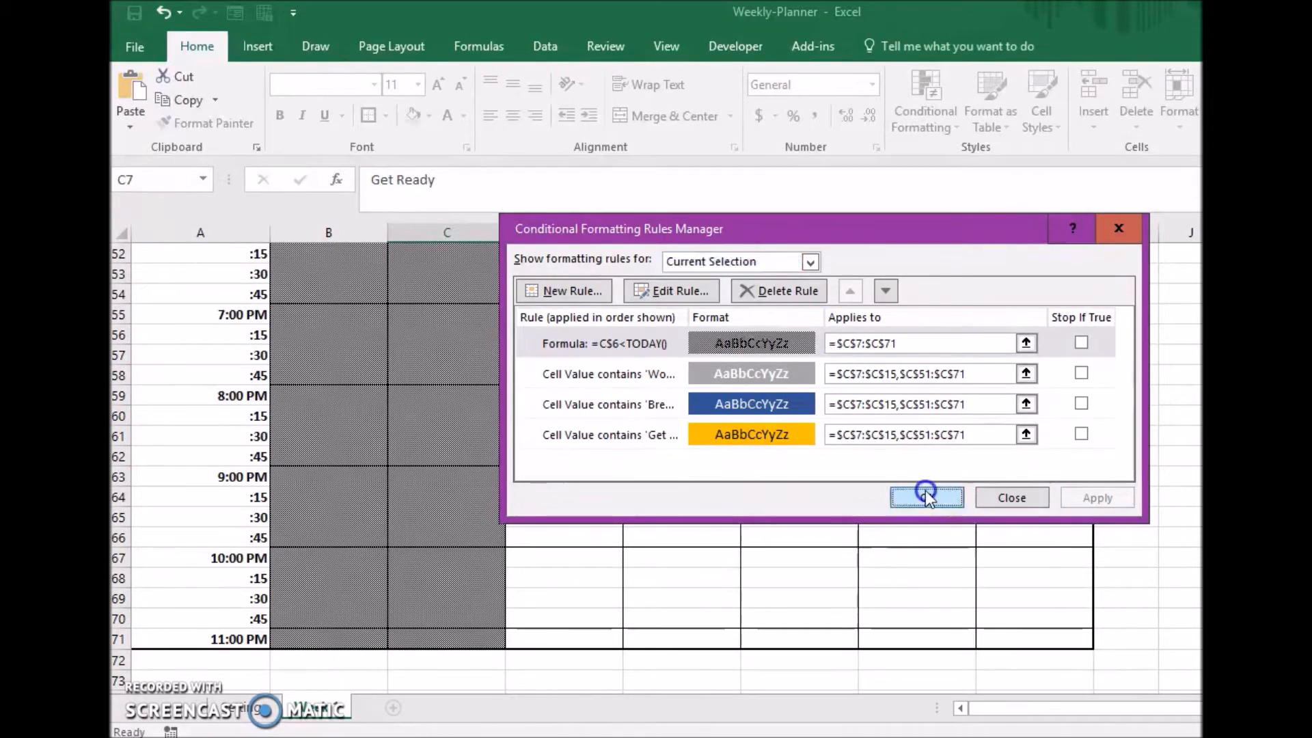
pyautogui.click(926, 496)
# Copy the formatting of Thursday's time slots, starting at C7, onto Friday's column from D7 with Format Painter.
pyautogui.scroll(17, 468, 388)
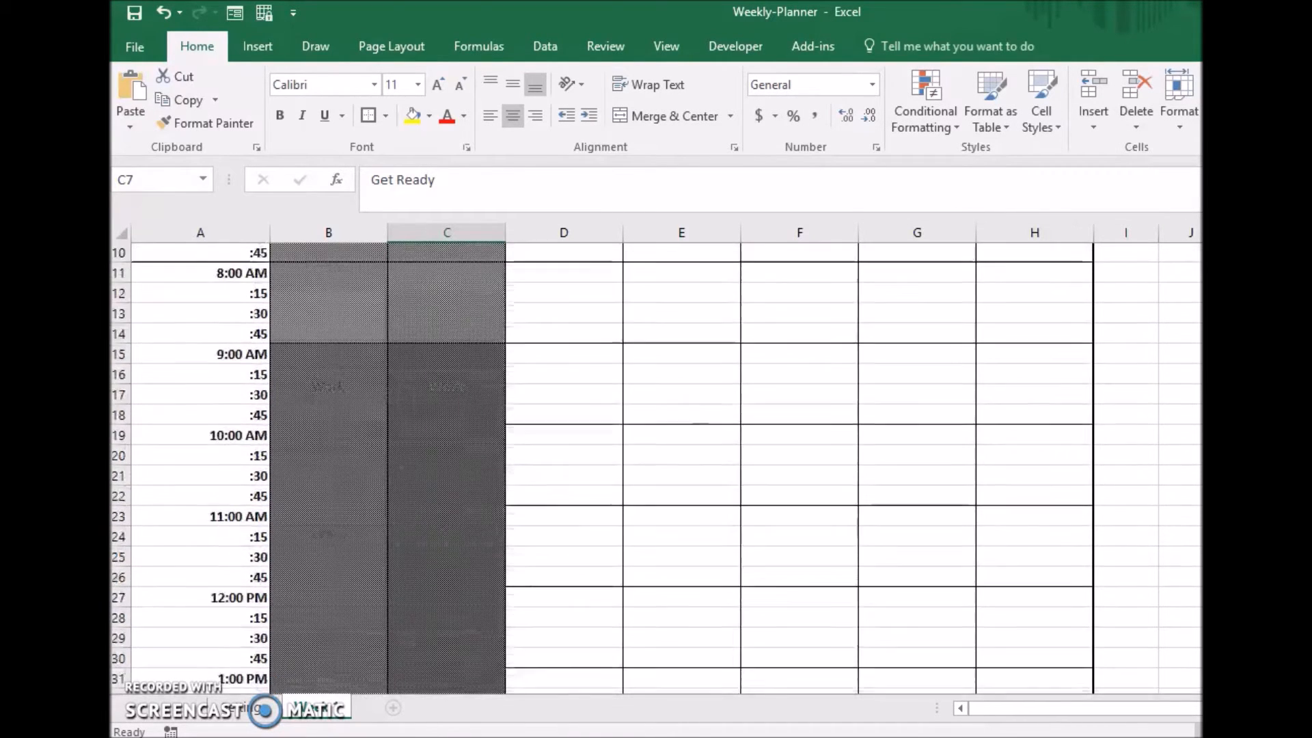
pyautogui.press('Right')
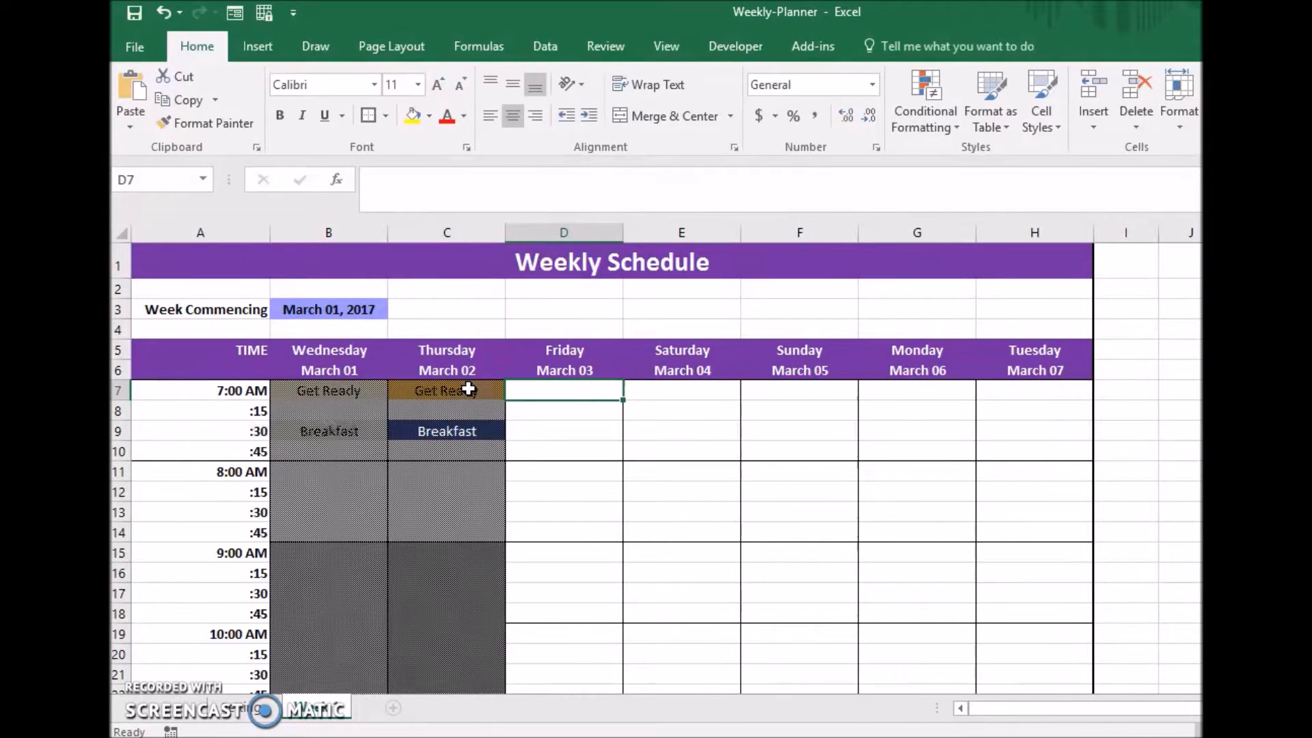
pyautogui.click(468, 388)
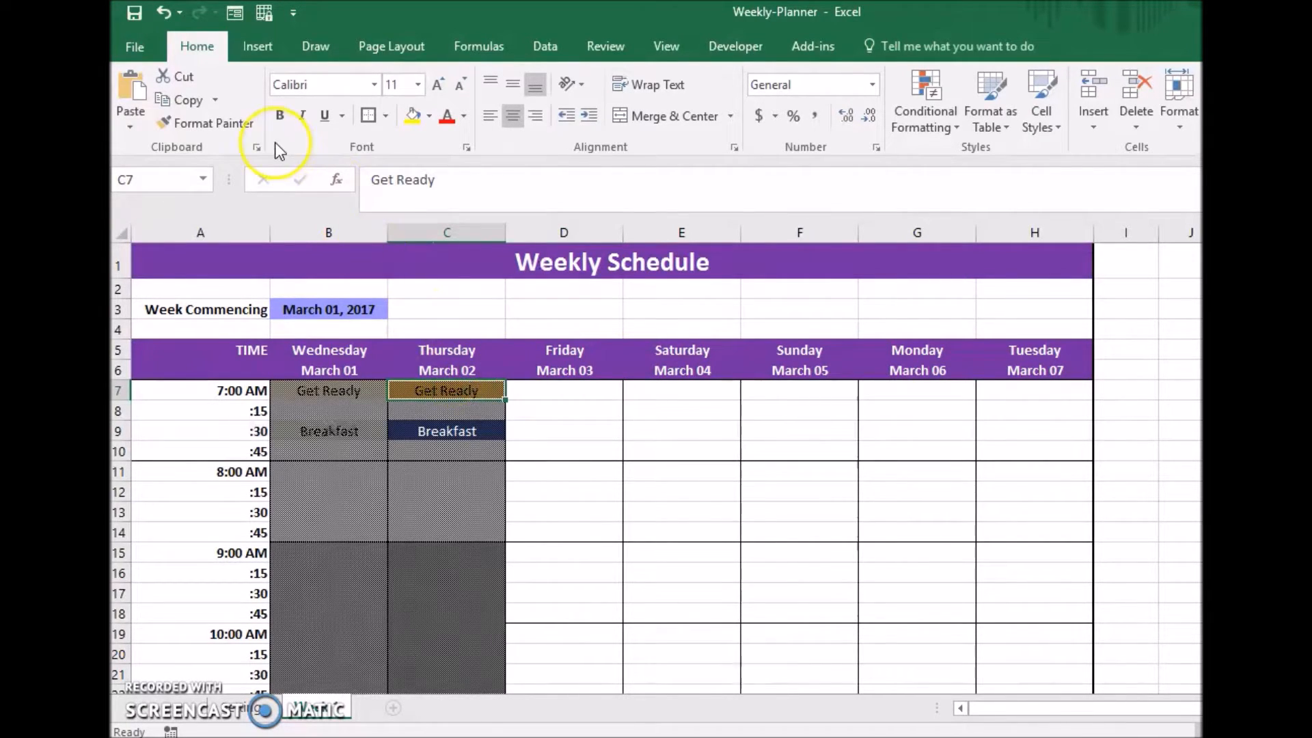
pyautogui.hotkey('shift', 'Down')
pyautogui.hotkey('shift', 'Down')
pyautogui.hotkey('shift', 'Down')
pyautogui.hotkey('shift', 'Down')
pyautogui.hotkey('shift', 'Down')
pyautogui.hotkey('shift', 'Down')
pyautogui.hotkey('shift', 'Down')
pyautogui.hotkey('shift', 'Down')
pyautogui.hotkey('shift', 'Down')
pyautogui.hotkey('shift', 'Down')
pyautogui.hotkey('shift', 'Down')
pyautogui.hotkey('shift', 'Down')
pyautogui.hotkey('shift', 'Down')
pyautogui.hotkey('shift', 'Down')
pyautogui.hotkey('shift', 'Down')
pyautogui.hotkey('shift', 'Down')
pyautogui.hotkey('shift', 'Down')
pyautogui.hotkey('shift', 'Down')
pyautogui.hotkey('shift', 'Down')
pyautogui.hotkey('shift', 'Down')
pyautogui.hotkey('shift', 'Down')
pyautogui.hotkey('shift', 'Down')
pyautogui.hotkey('shift', 'Down')
pyautogui.hotkey('shift', 'Down')
pyautogui.hotkey('shift', 'Down')
pyautogui.hotkey('shift', 'Down')
pyautogui.hotkey('shift', 'Down')
pyautogui.hotkey('shift', 'Down')
pyautogui.hotkey('shift', 'Down')
pyautogui.hotkey('shift', 'Down')
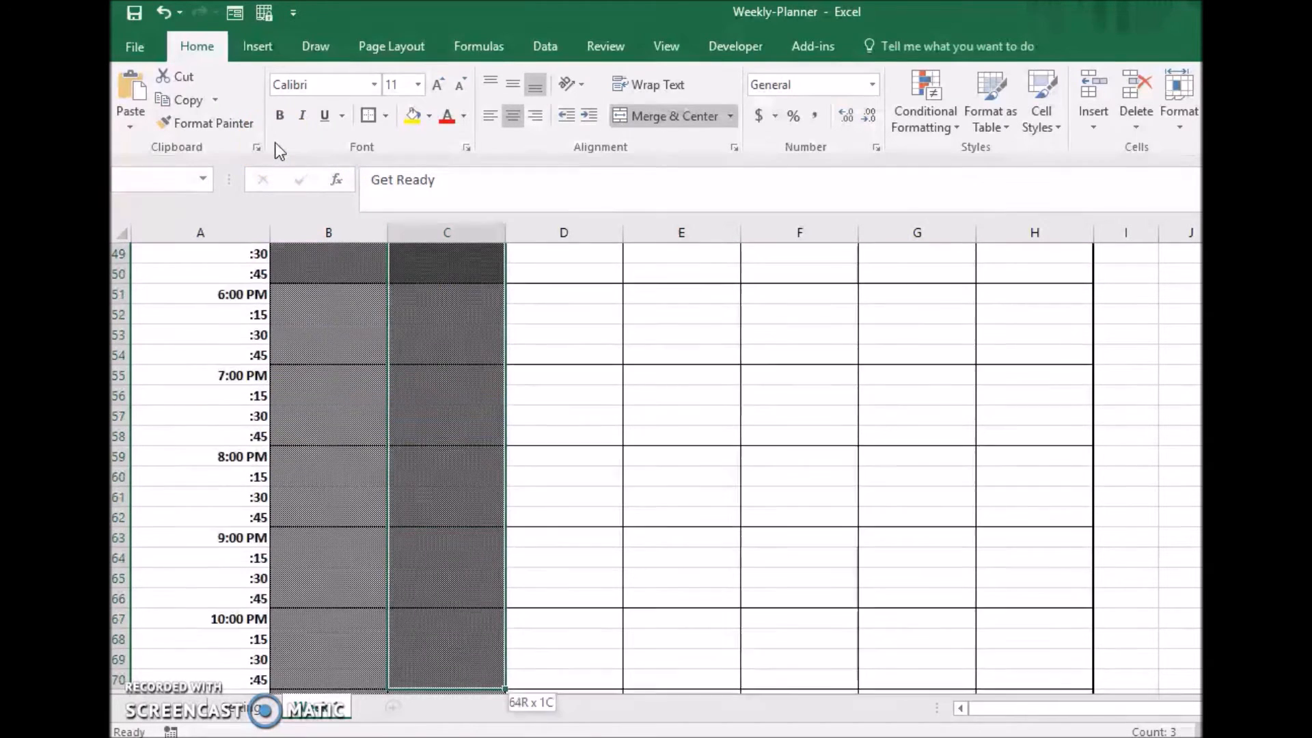
pyautogui.click(229, 121)
pyautogui.scroll(17, 656, 468)
pyautogui.click(558, 393)
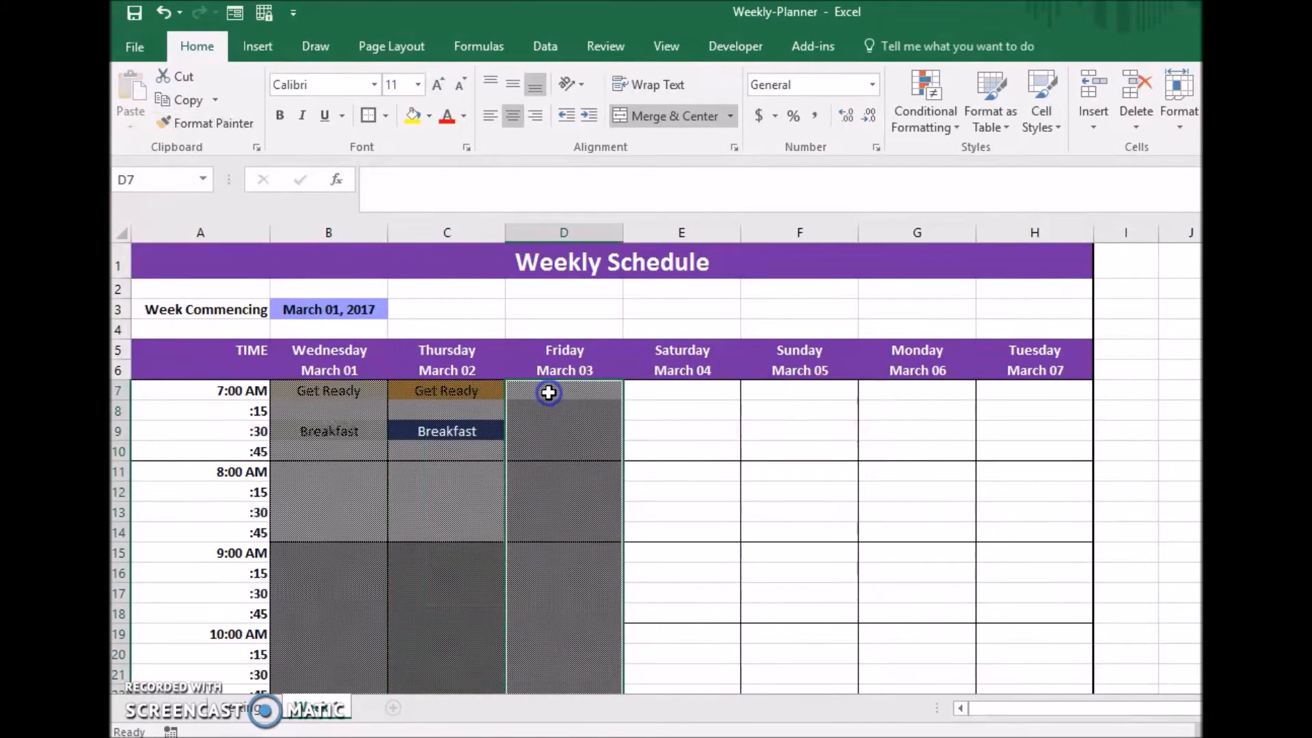
# Enter Get Ready in D7 and Breakfast in D9 for Friday.
pyautogui.click(549, 393)
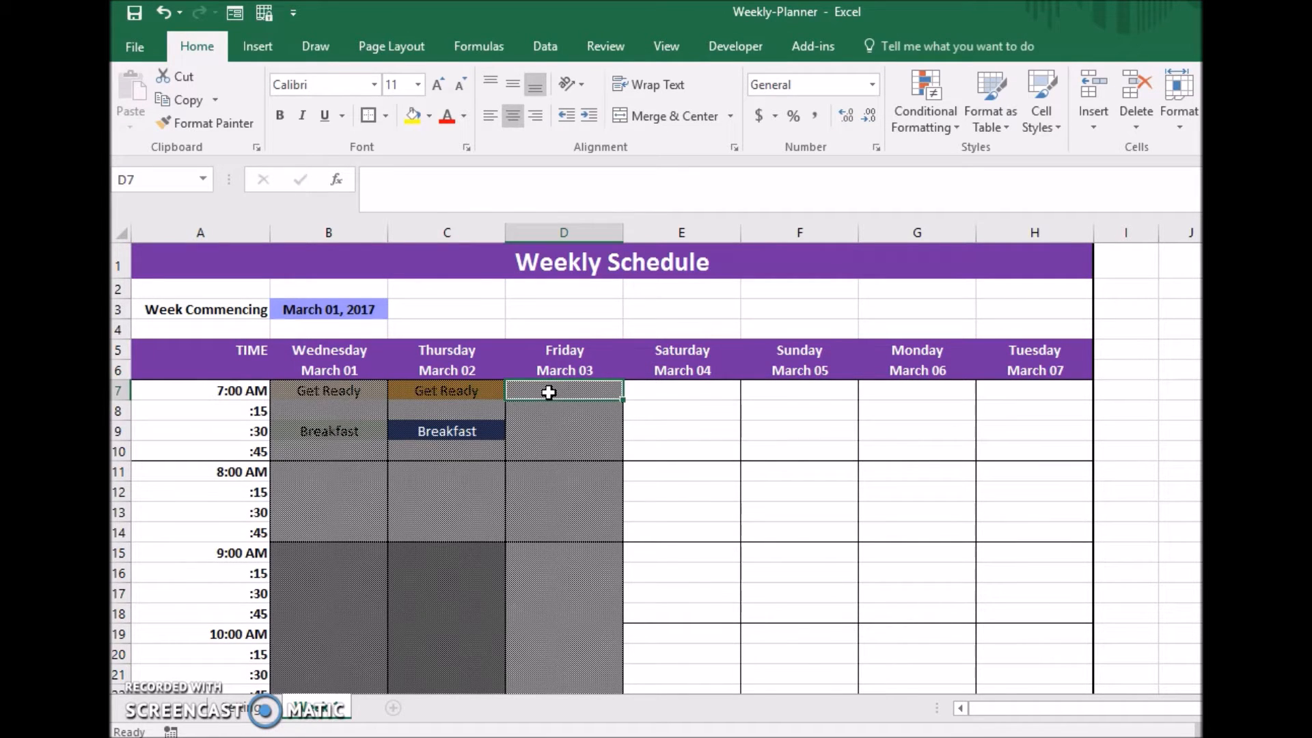
pyautogui.write('Get Ready')
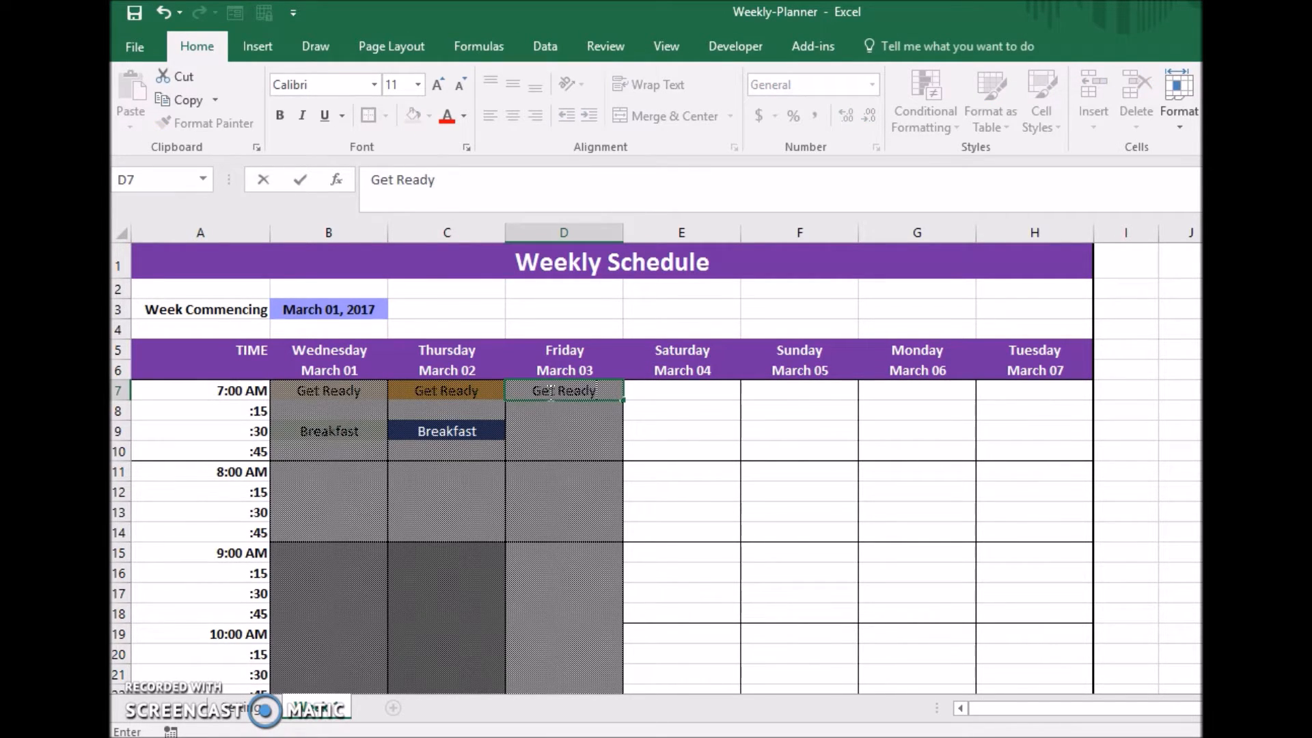
pyautogui.press('Return')
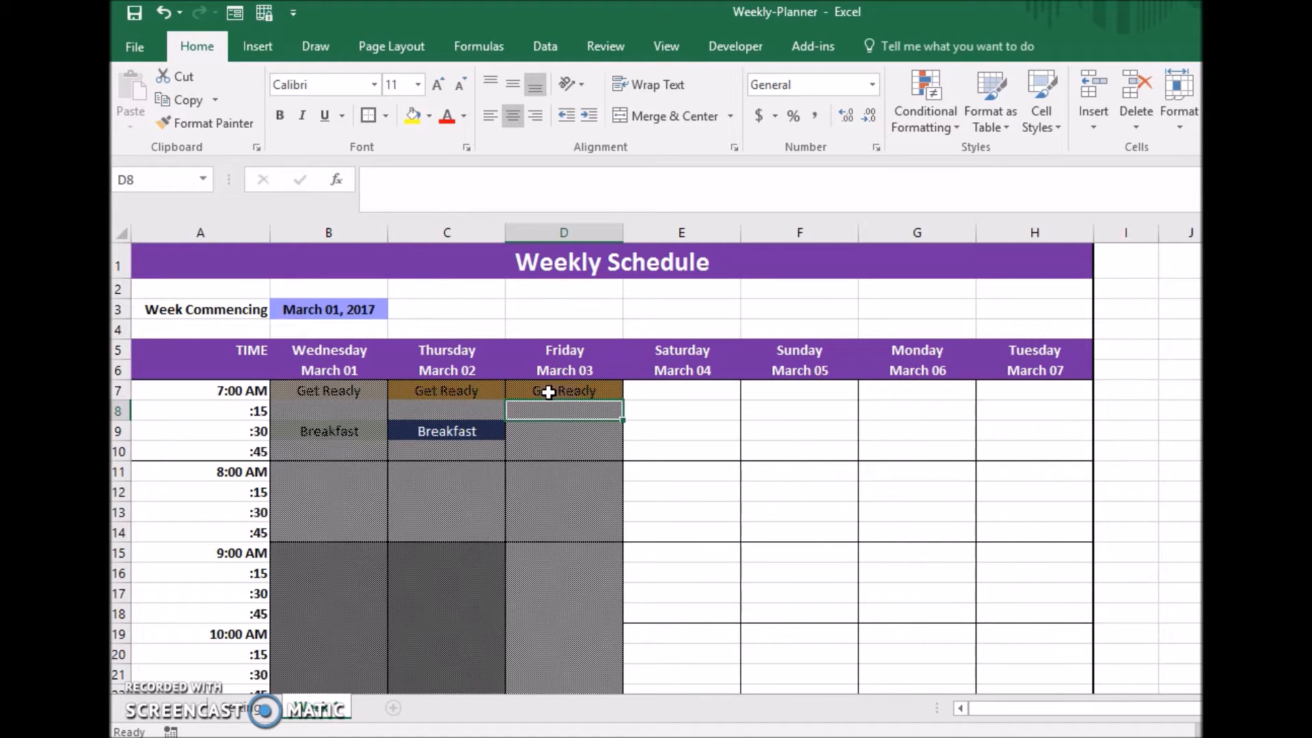
pyautogui.press('Down')
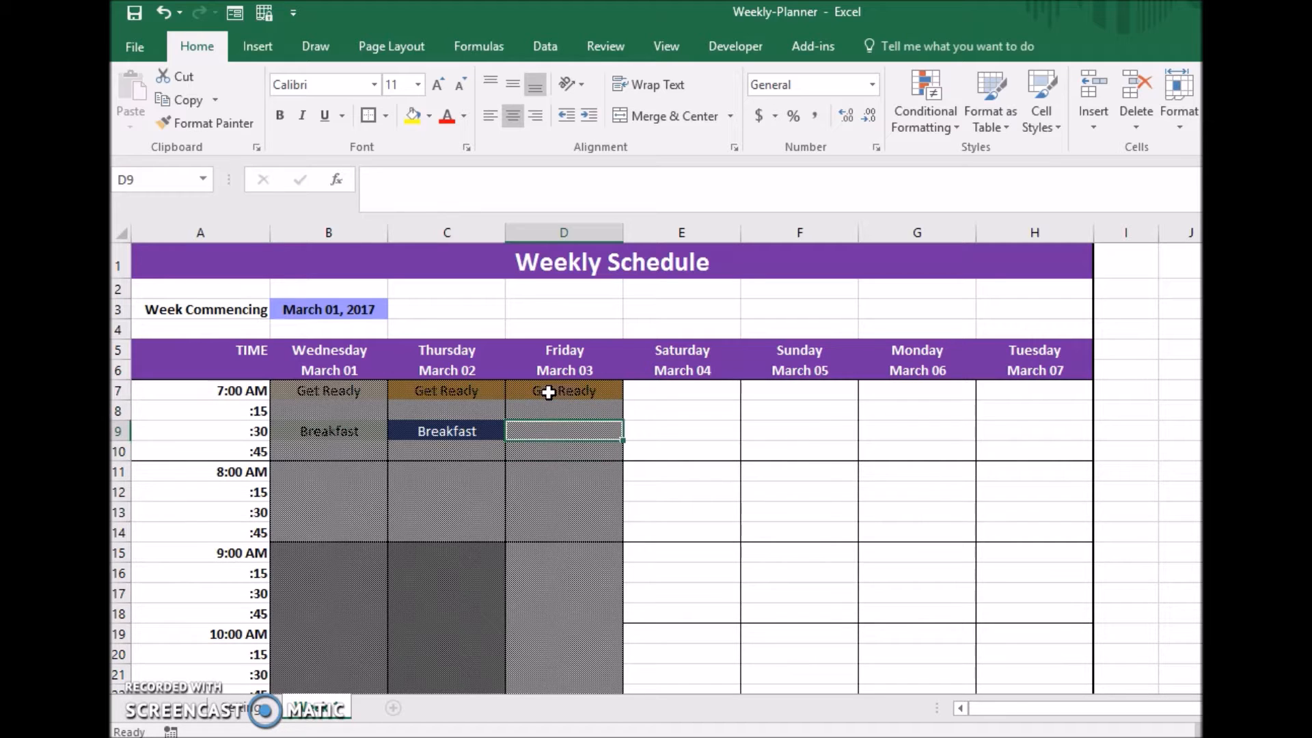
pyautogui.write('Breakfast')
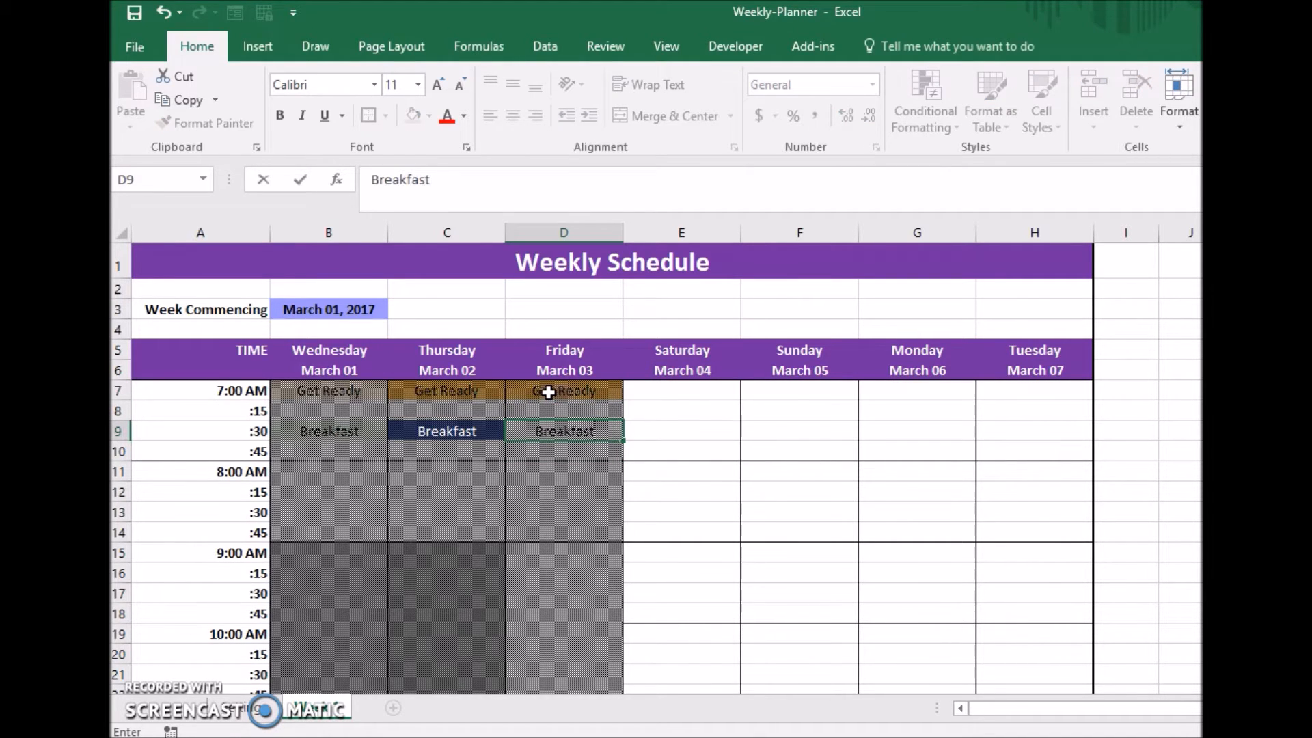
pyautogui.press('Return')
# Enter Work in Friday's merged block starting at 9:00 AM (D15).
pyautogui.press('Down')
pyautogui.press('Down')
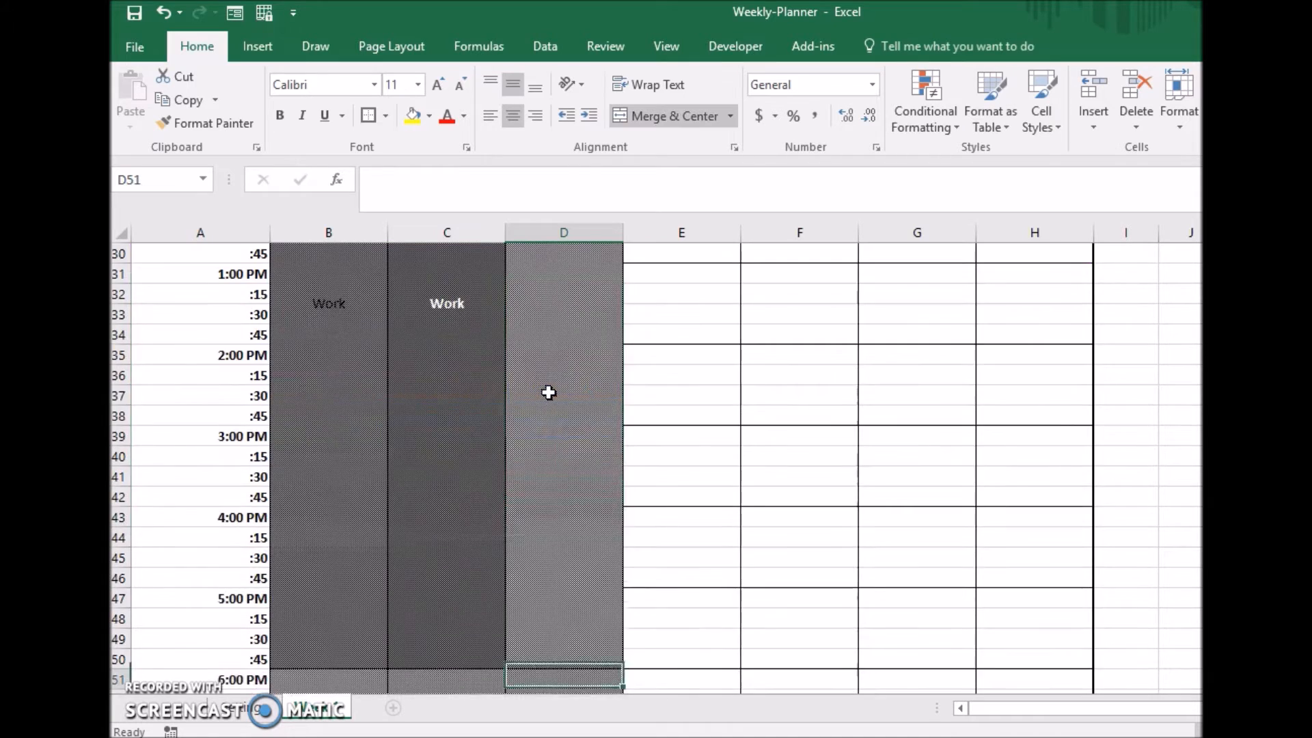
pyautogui.write('W')
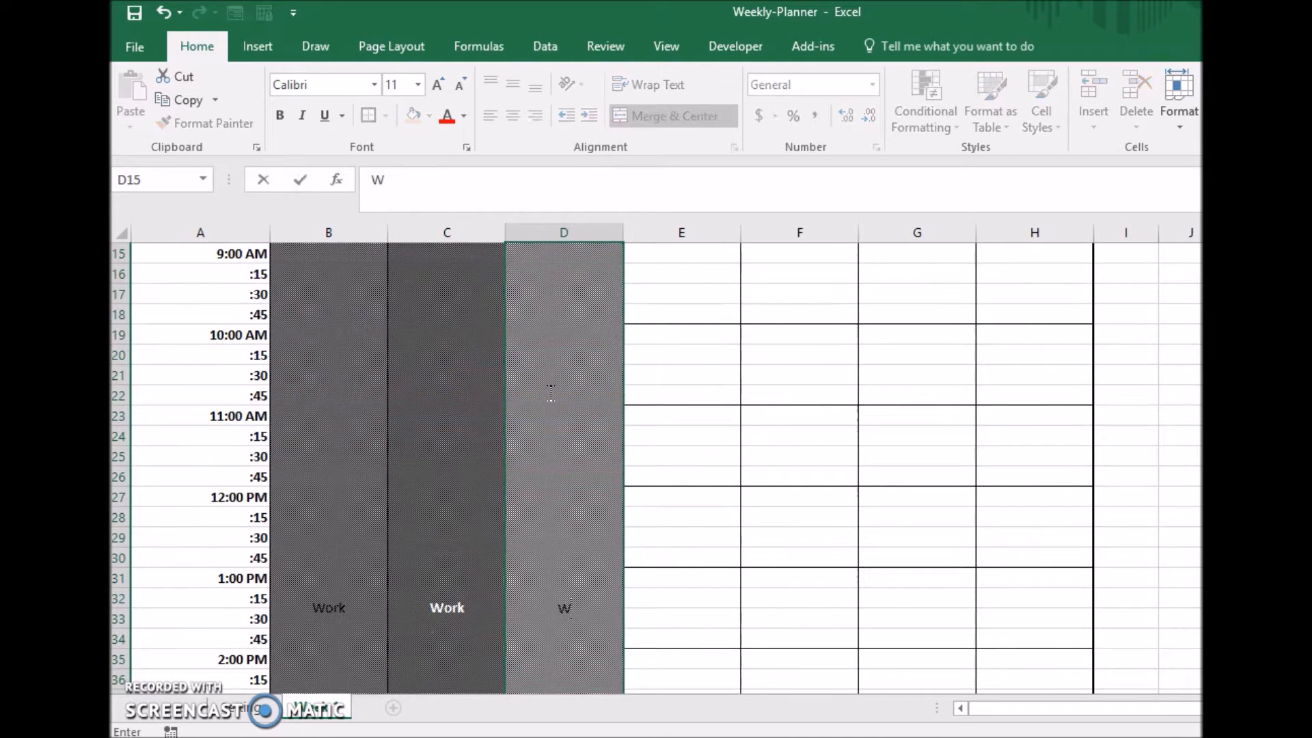
pyautogui.write('ork')
pyautogui.press('Return')
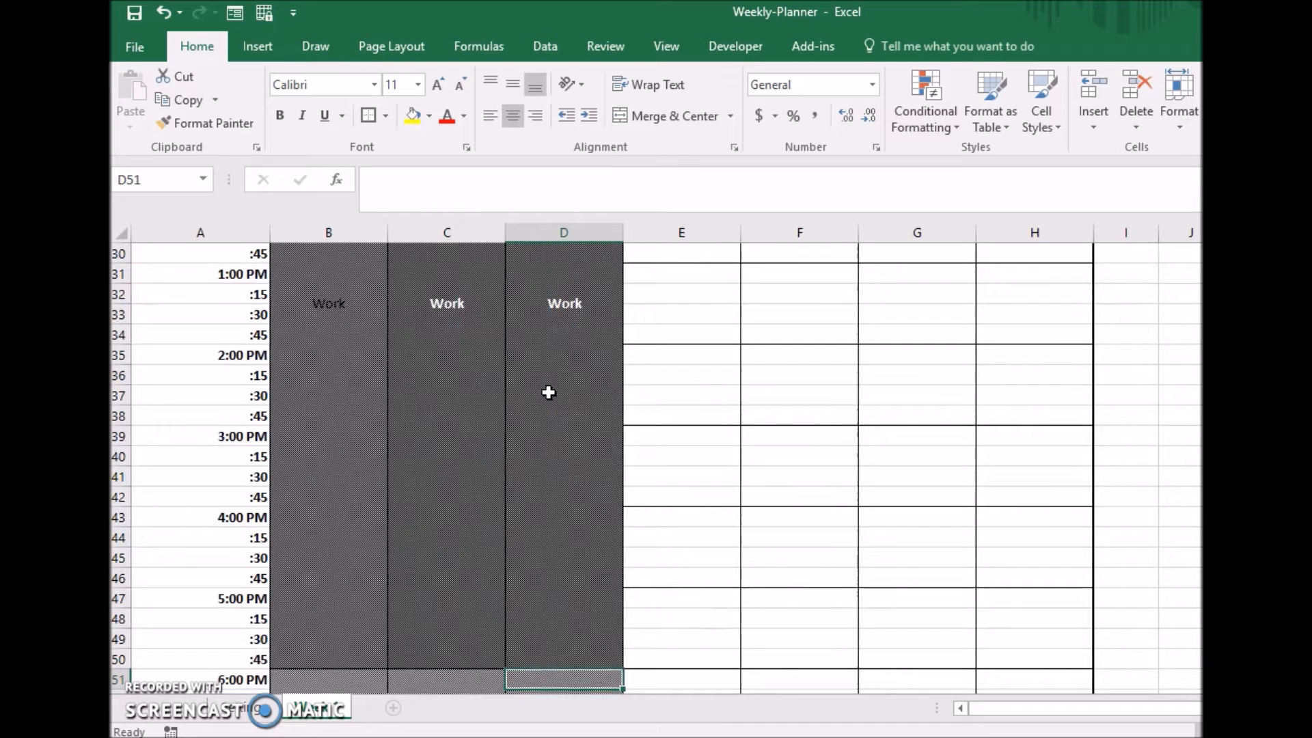
# Duplicate the Week 1 sheet, placing the copy directly after the original.
pyautogui.hotkey('ctrl', 'Home')
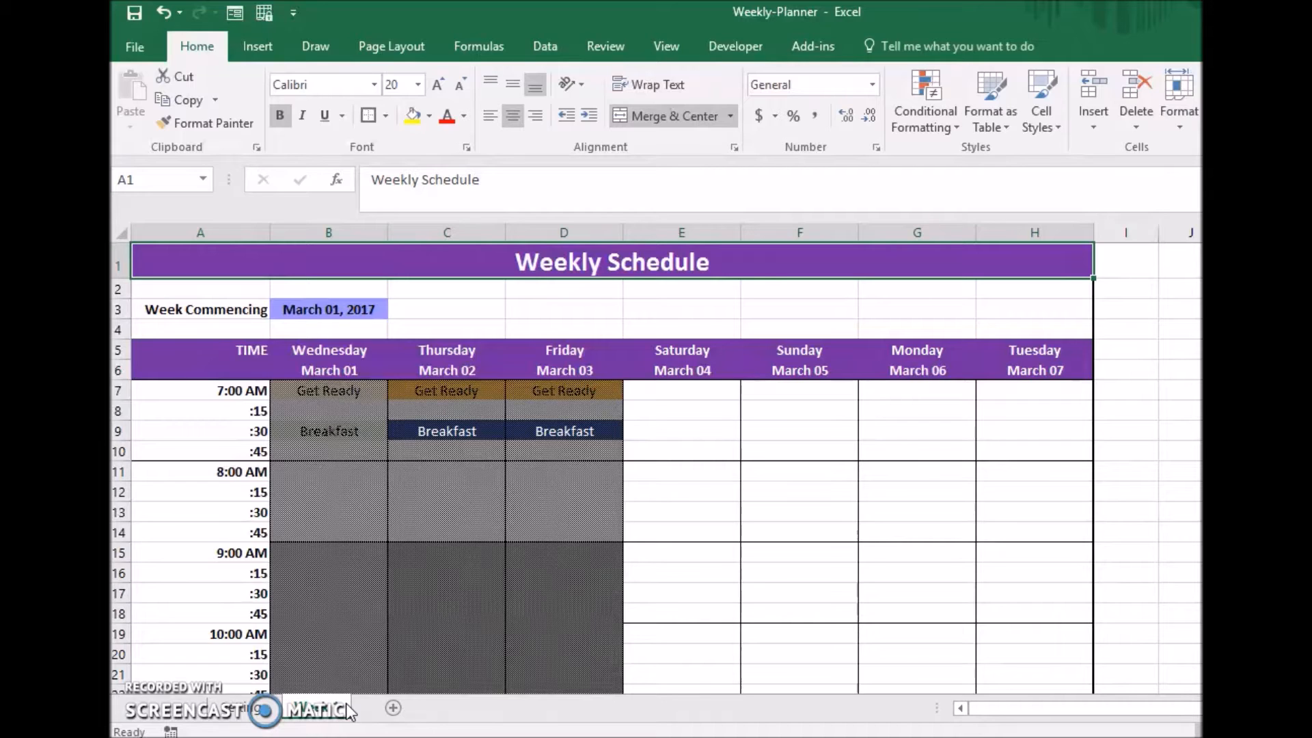
pyautogui.click(326, 709)
pyautogui.moveTo(328, 714); pyautogui.dragTo(381, 711)
pyautogui.moveTo(381, 711); pyautogui.dragTo(381, 711)
pyautogui.click(421, 711)
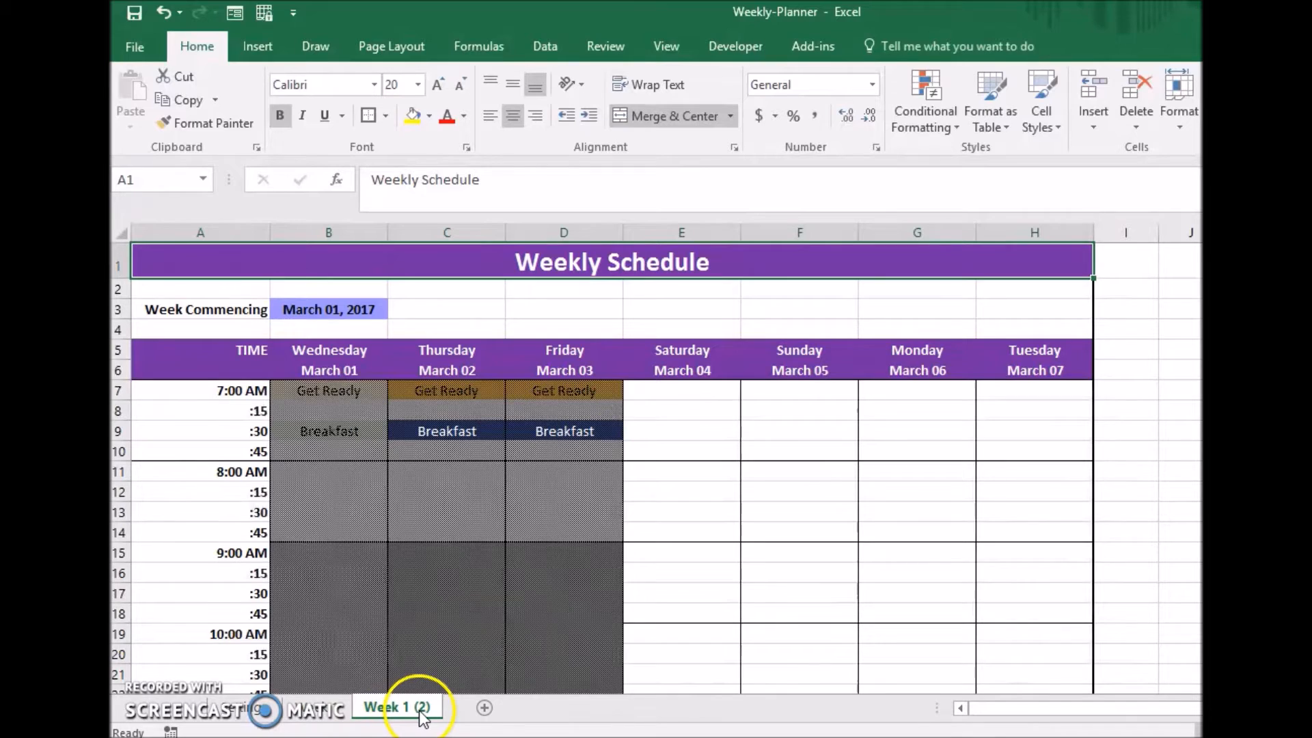
# Compare the Week 1 sheet with its copy by switching back and forth between them.
pyautogui.click(324, 712)
pyautogui.click(368, 710)
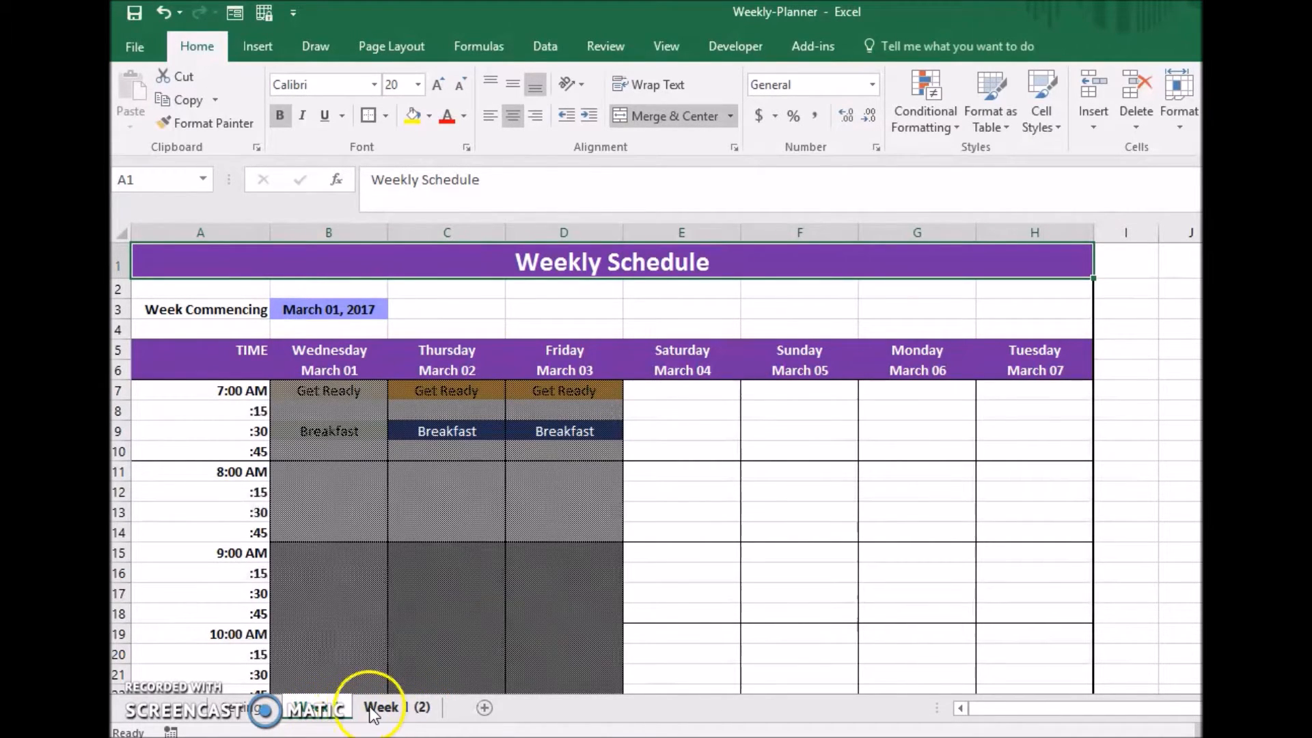
pyautogui.click(320, 712)
pyautogui.click(369, 711)
pyautogui.click(319, 712)
pyautogui.click(377, 712)
pyautogui.click(377, 711)
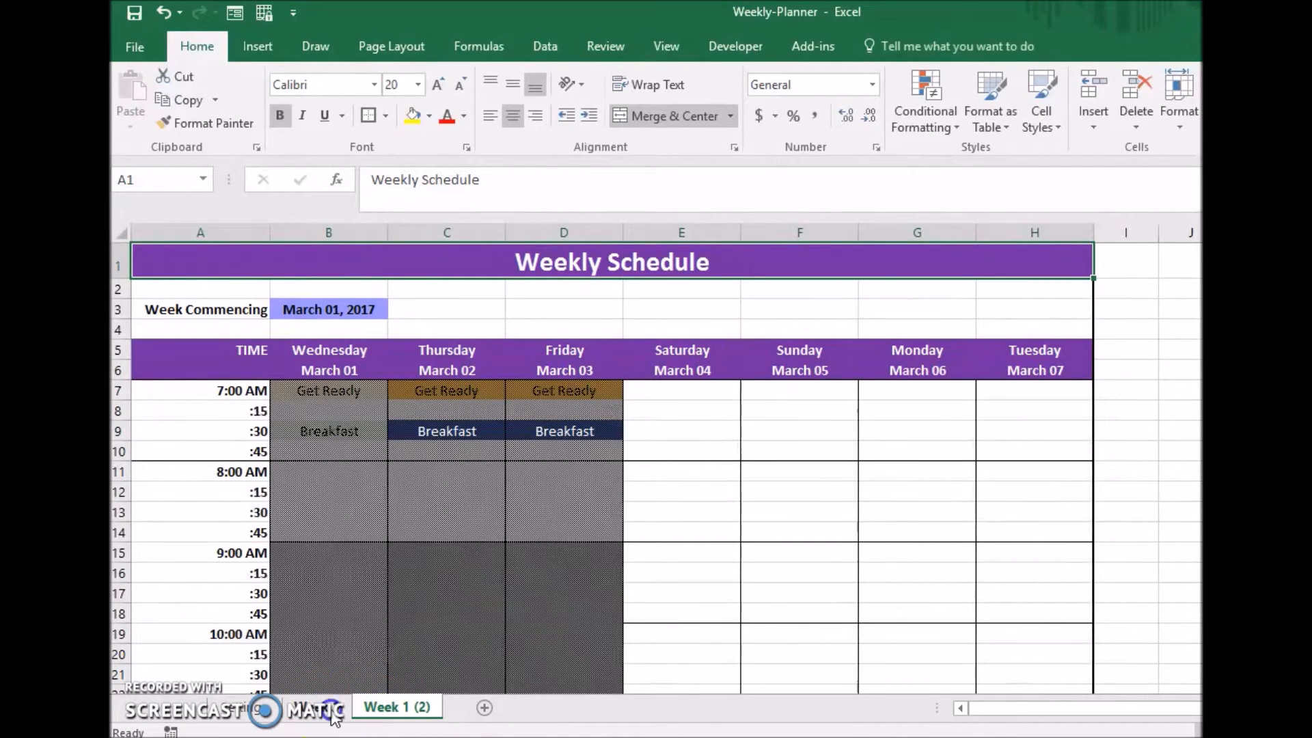
pyautogui.click(332, 710)
pyautogui.click(377, 710)
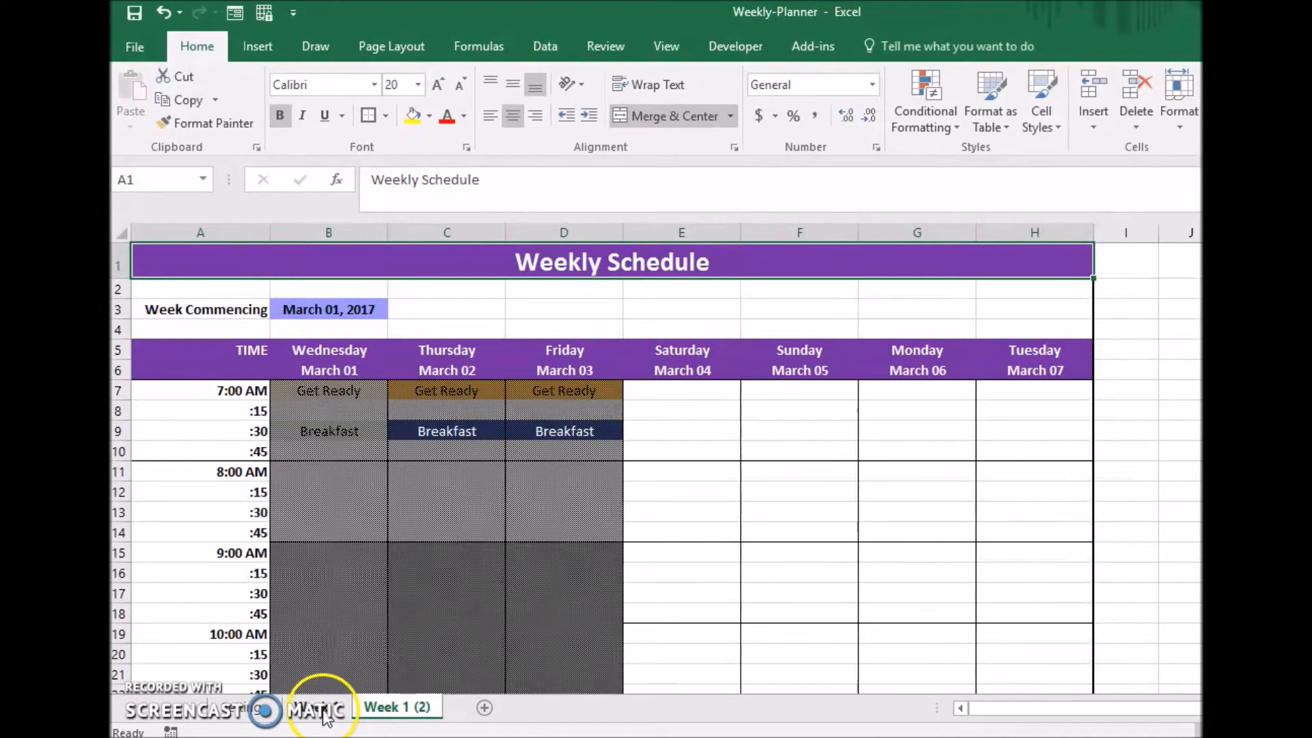
# Rename the copied sheet as Week 2.
pyautogui.rightClick(389, 710)
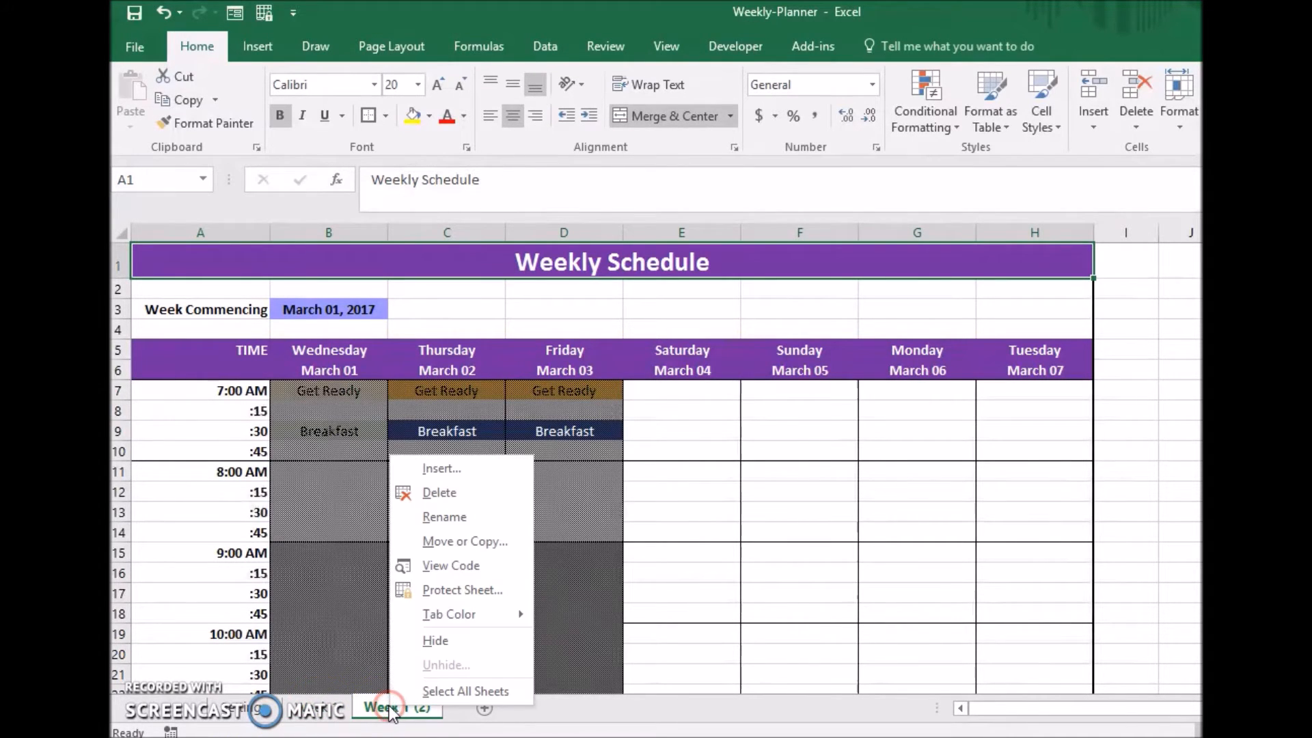
pyautogui.click(498, 514)
pyautogui.write('Wee')
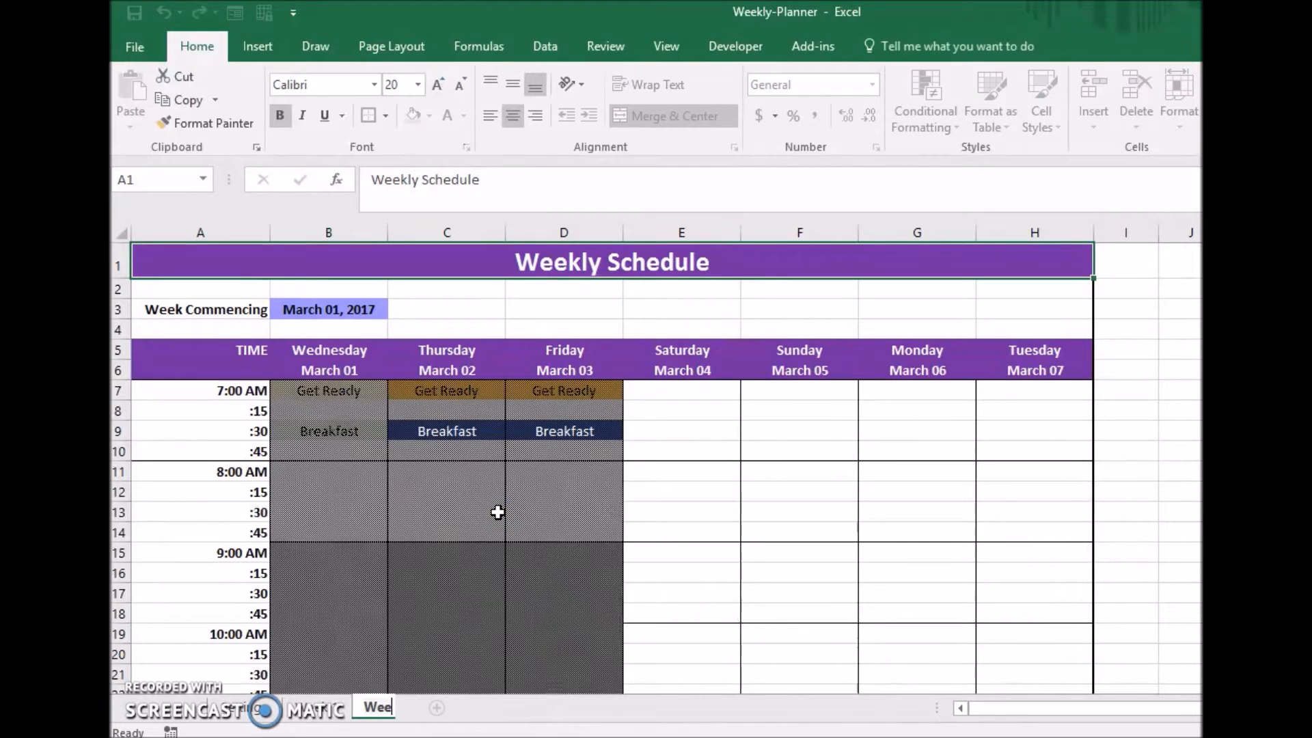
pyautogui.write('k 2')
pyautogui.press('Return')
# Set Week 2's Week Commencing date in B3 to the formula ='Week 1'!$B$3+7.
pyautogui.click(331, 709)
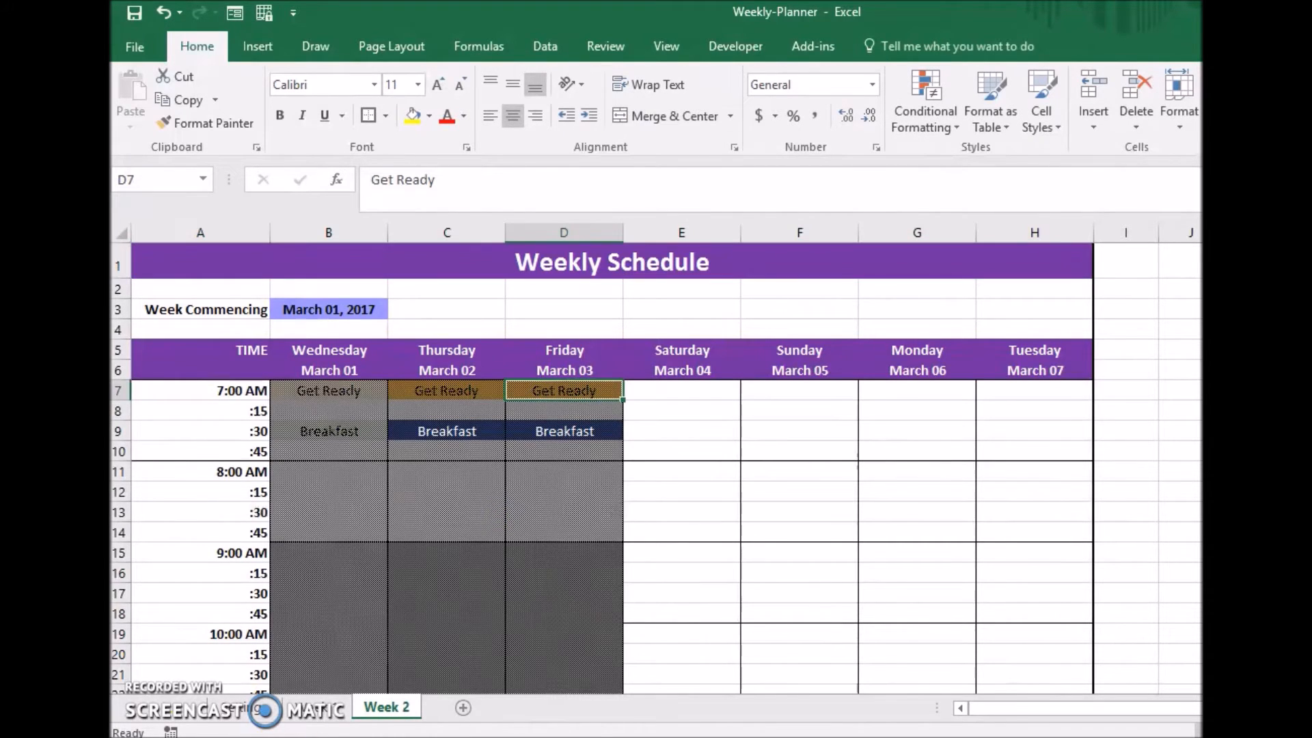
pyautogui.click(331, 710)
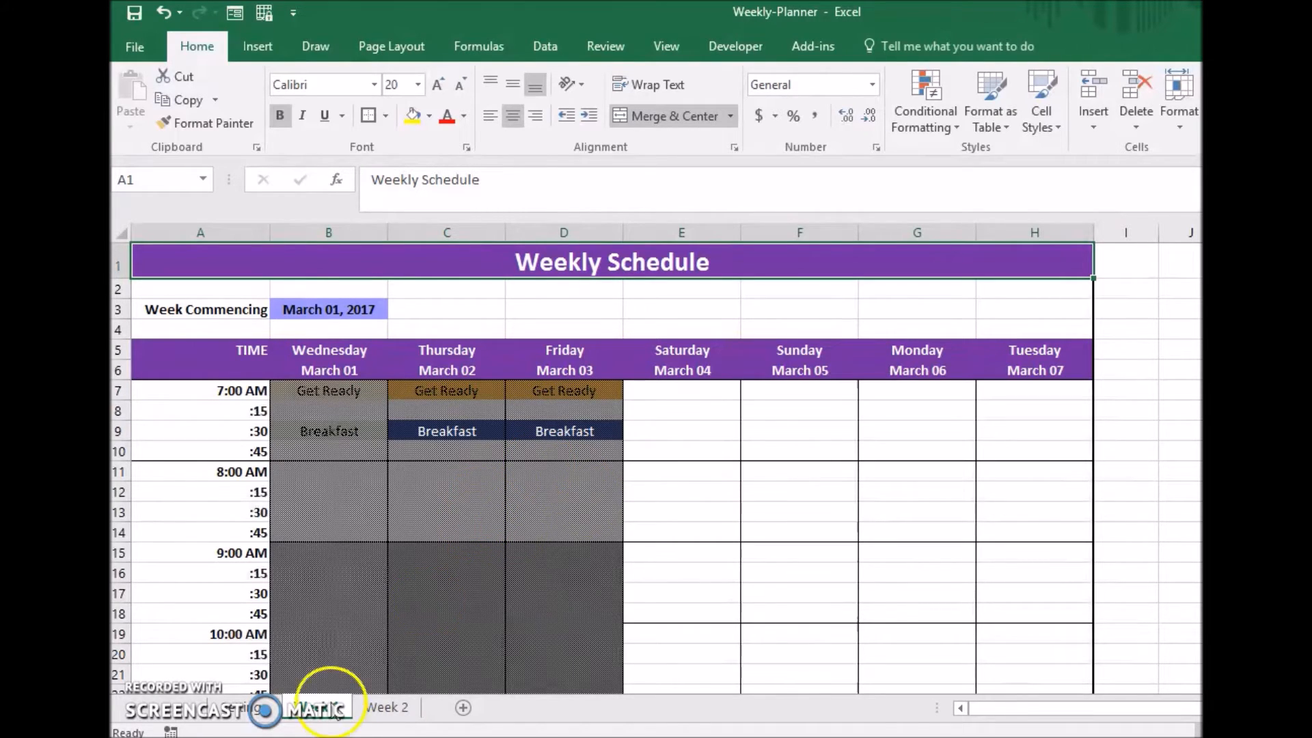
pyautogui.click(399, 710)
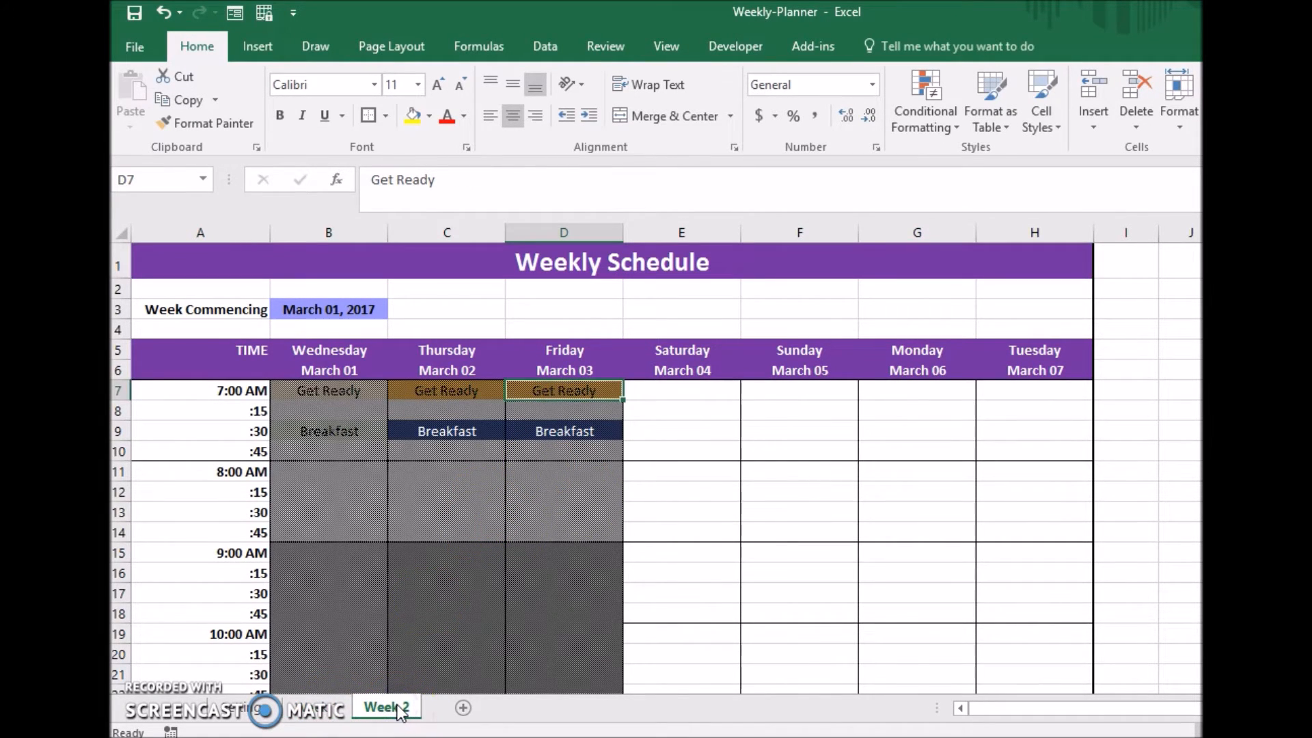
pyautogui.click(331, 310)
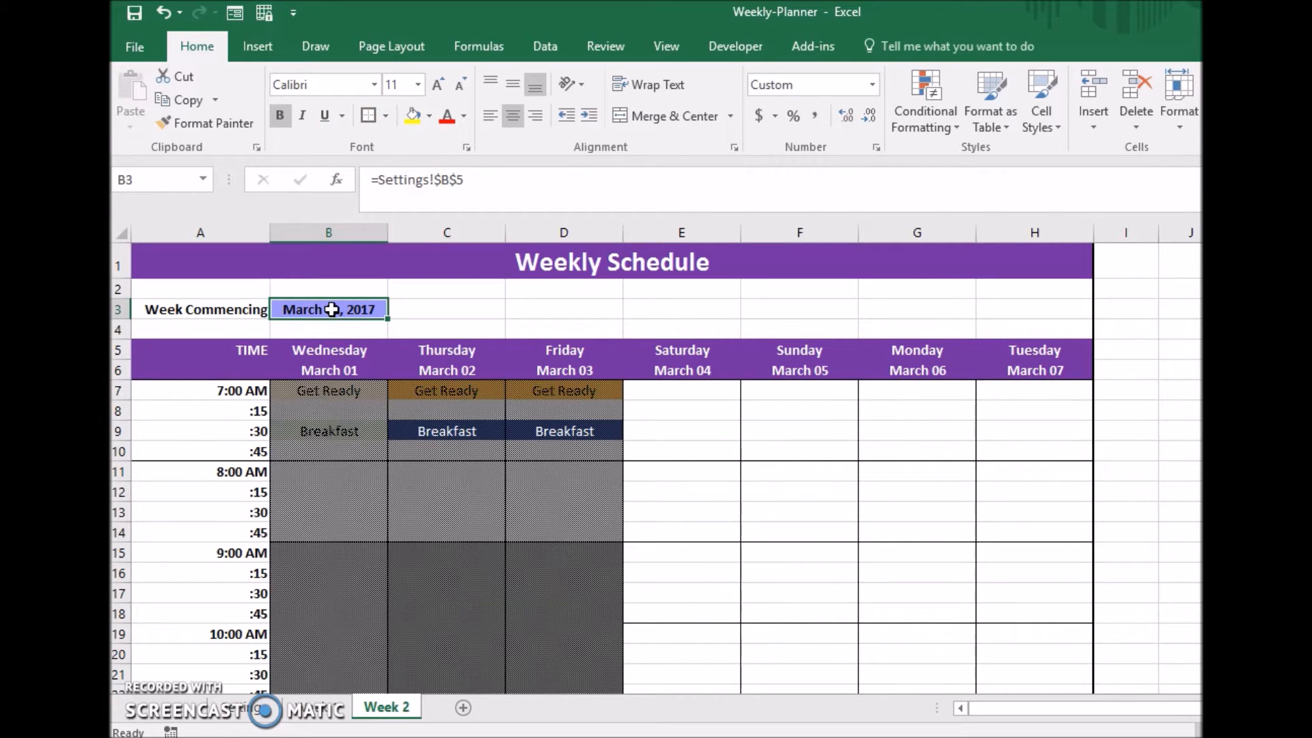
pyautogui.write('=')
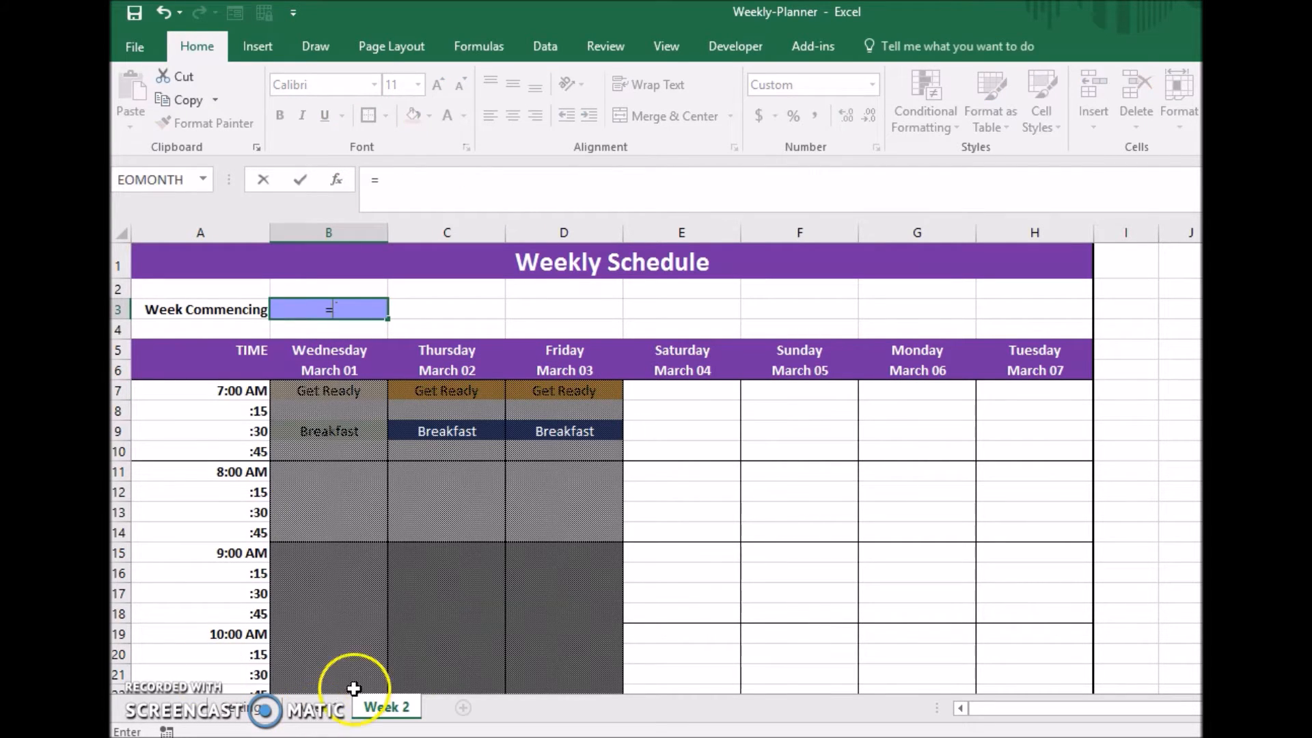
pyautogui.click(321, 708)
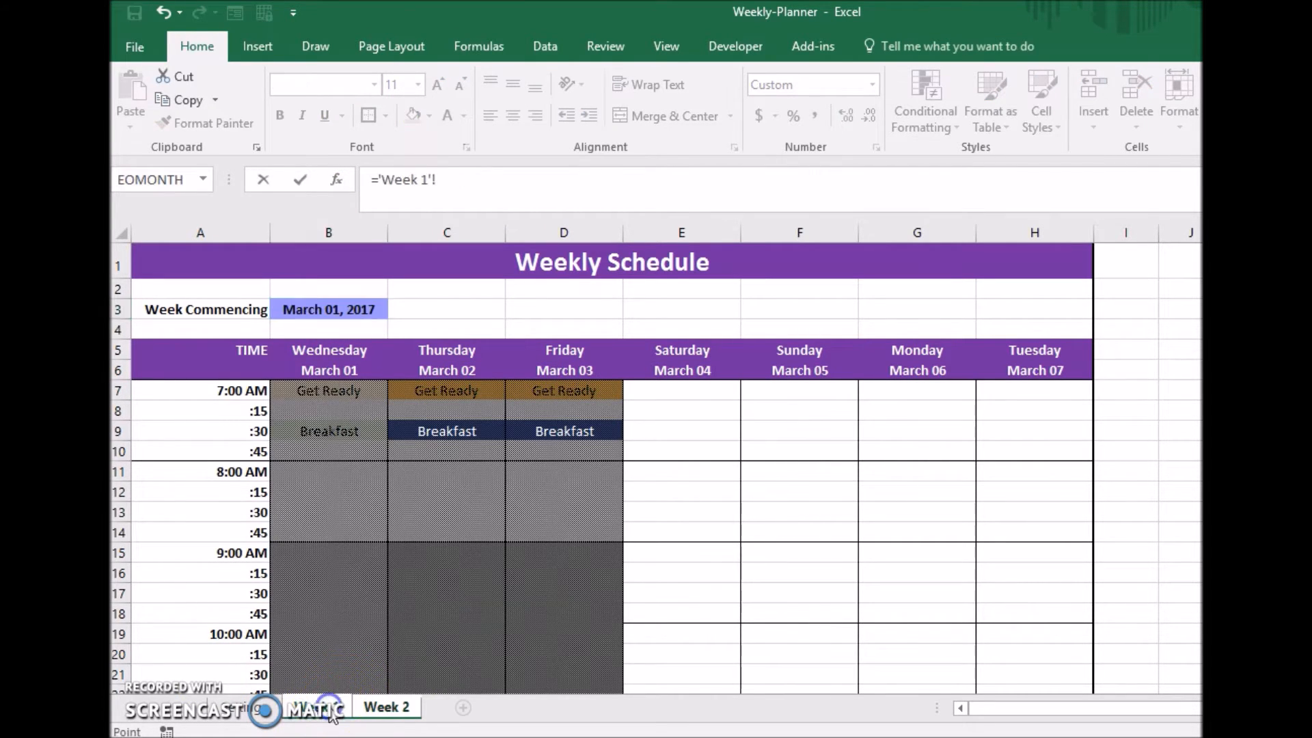
pyautogui.click(345, 310)
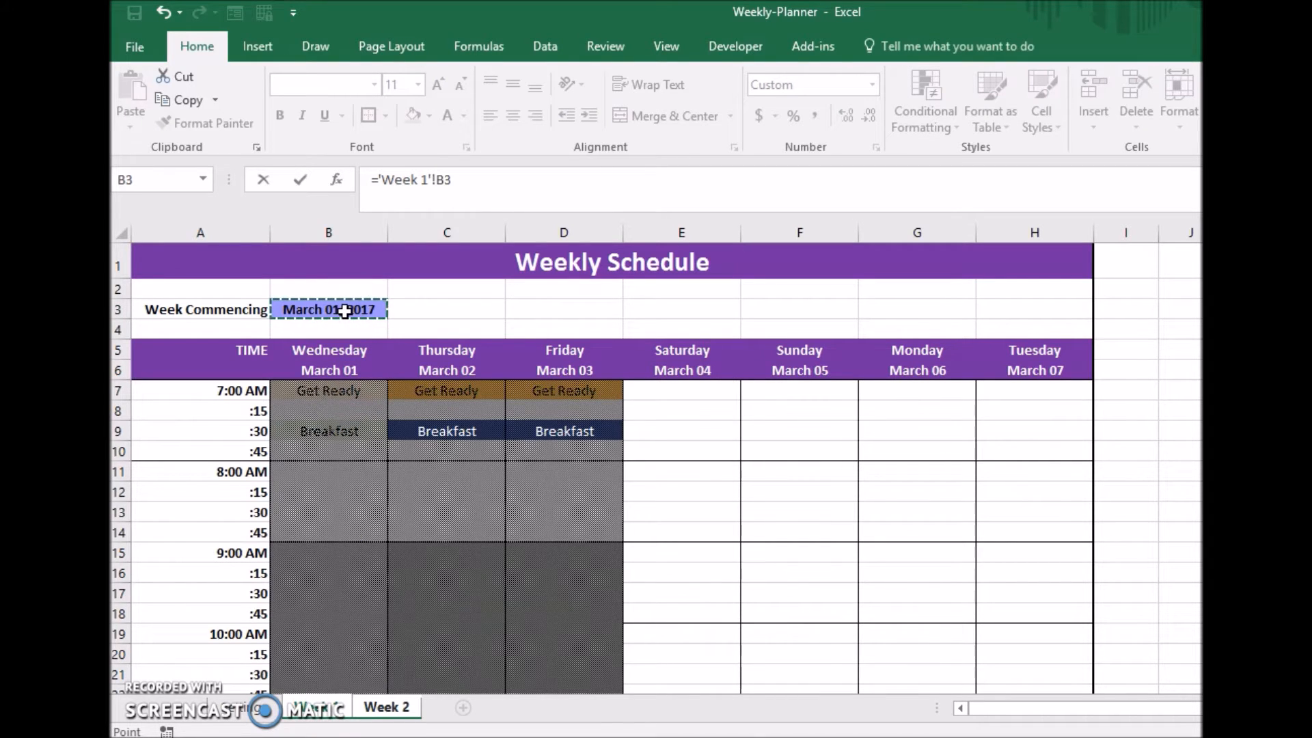
pyautogui.press('F4')
pyautogui.write('+7')
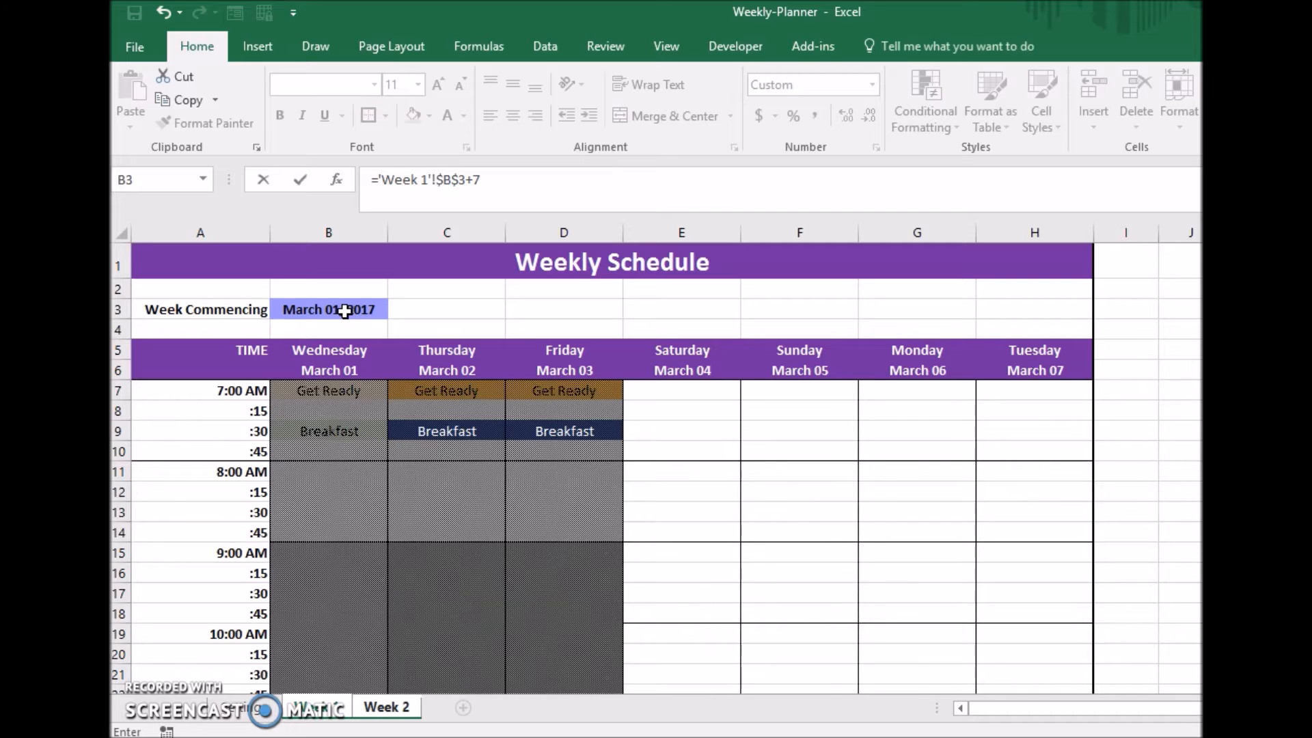
pyautogui.press('Return')
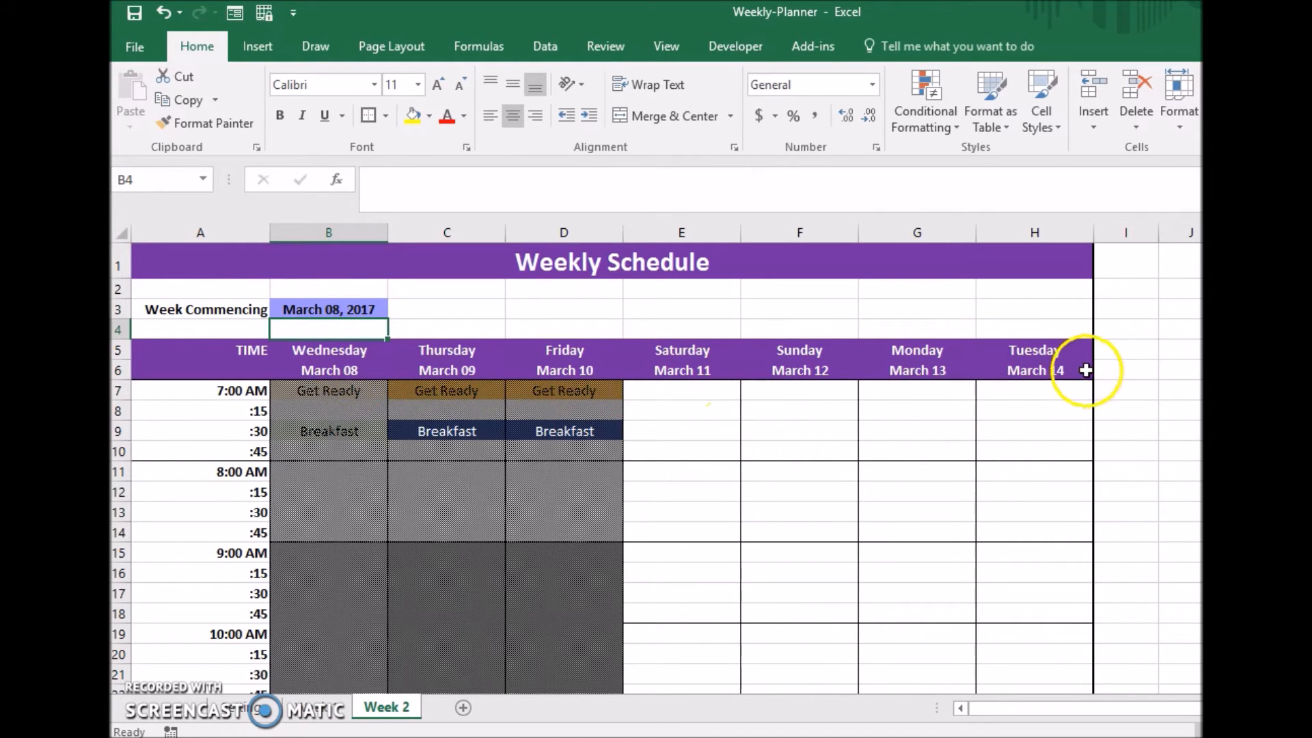
# Duplicate the Week 2 sheet, placing the copy directly after it.
pyautogui.moveTo(383, 706); pyautogui.dragTo(441, 702)
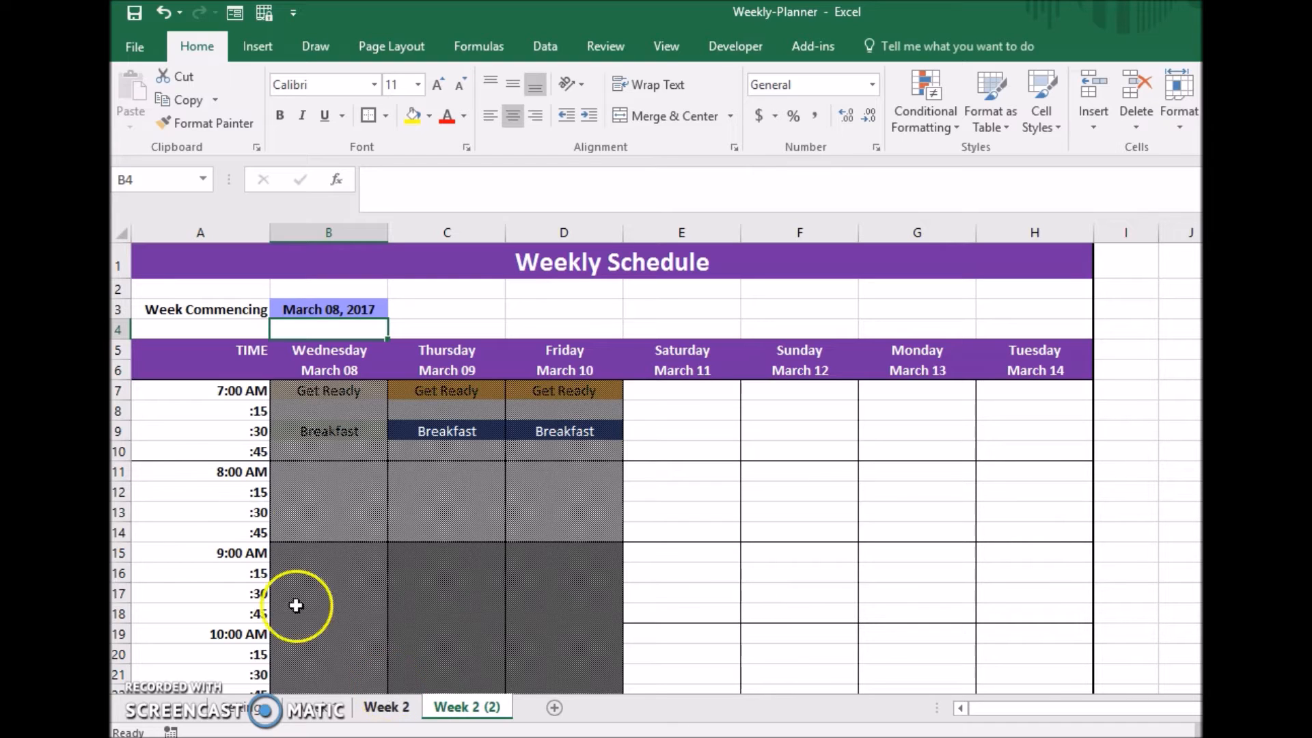
# Set the Week Commencing date in B3 of the copied Week 2 sheet to the formula ='Week 2'!$B$3+7.
pyautogui.click(364, 311)
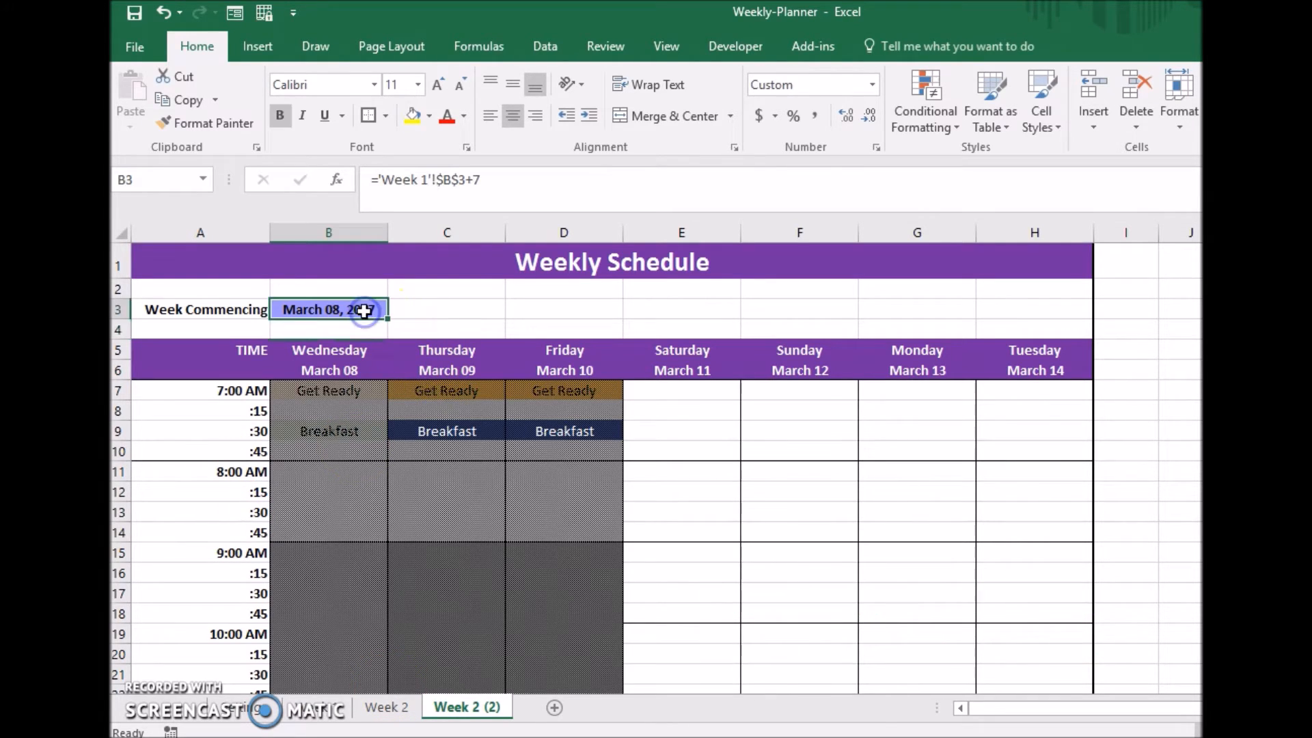
pyautogui.click(425, 179)
pyautogui.press('BackSpace')
pyautogui.write('2')
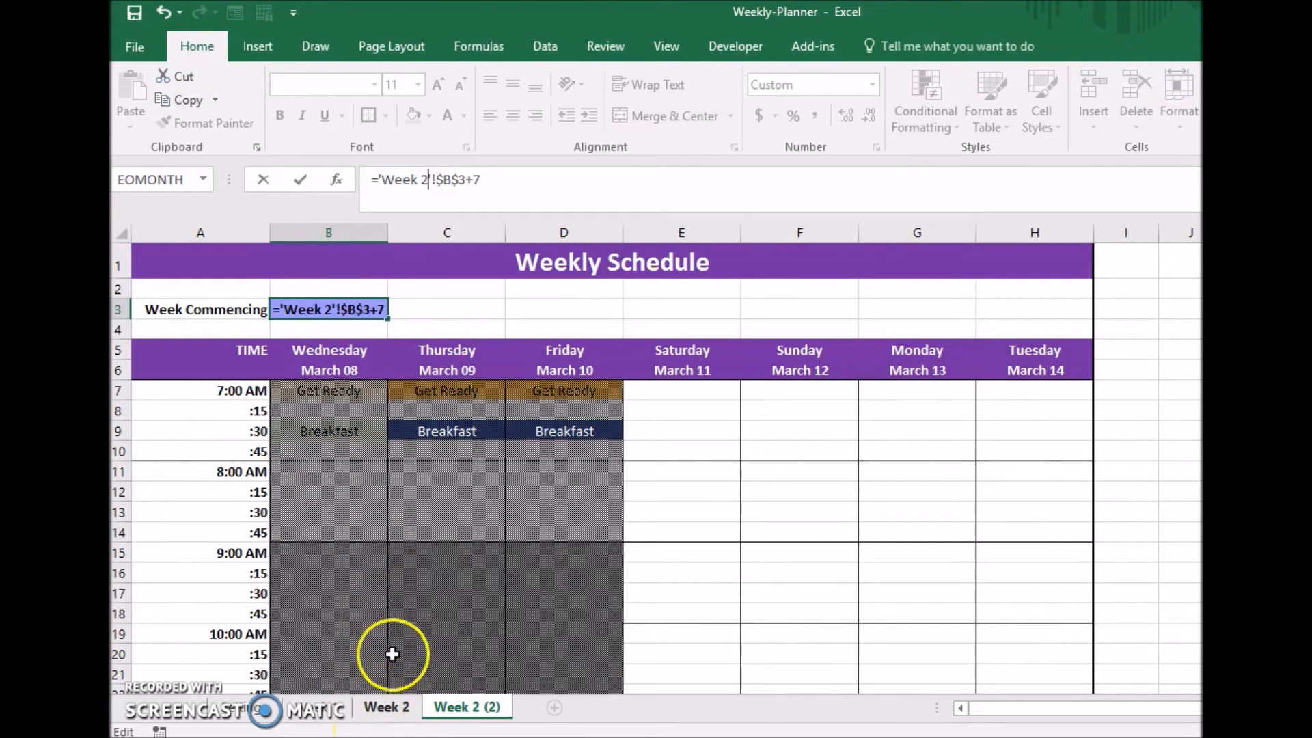
pyautogui.press('Return')
pyautogui.press('Up')
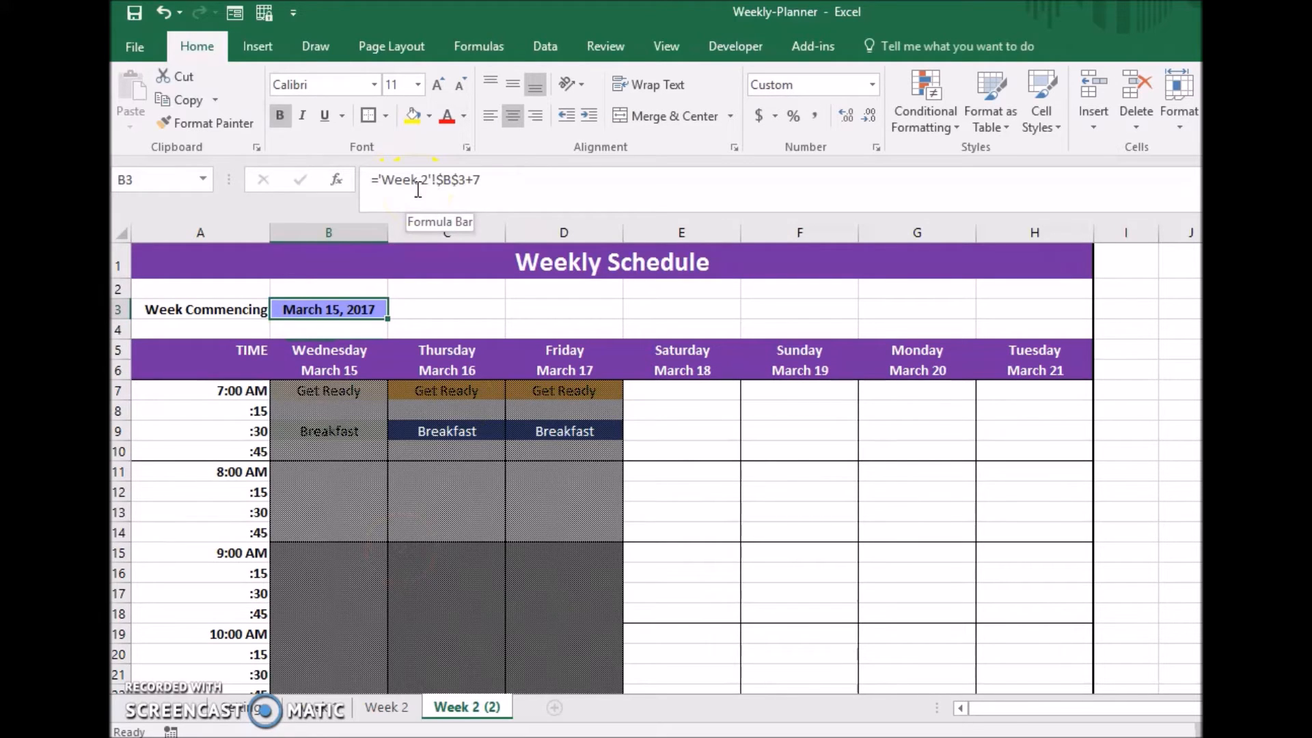
# Rename the copy of the Week 2 sheet as Week 3.
pyautogui.rightClick(487, 708)
pyautogui.click(557, 524)
pyautogui.press('Right')
pyautogui.press('BackSpace')
pyautogui.press('BackSpace')
pyautogui.press('BackSpace')
pyautogui.press('BackSpace')
pyautogui.press('BackSpace')
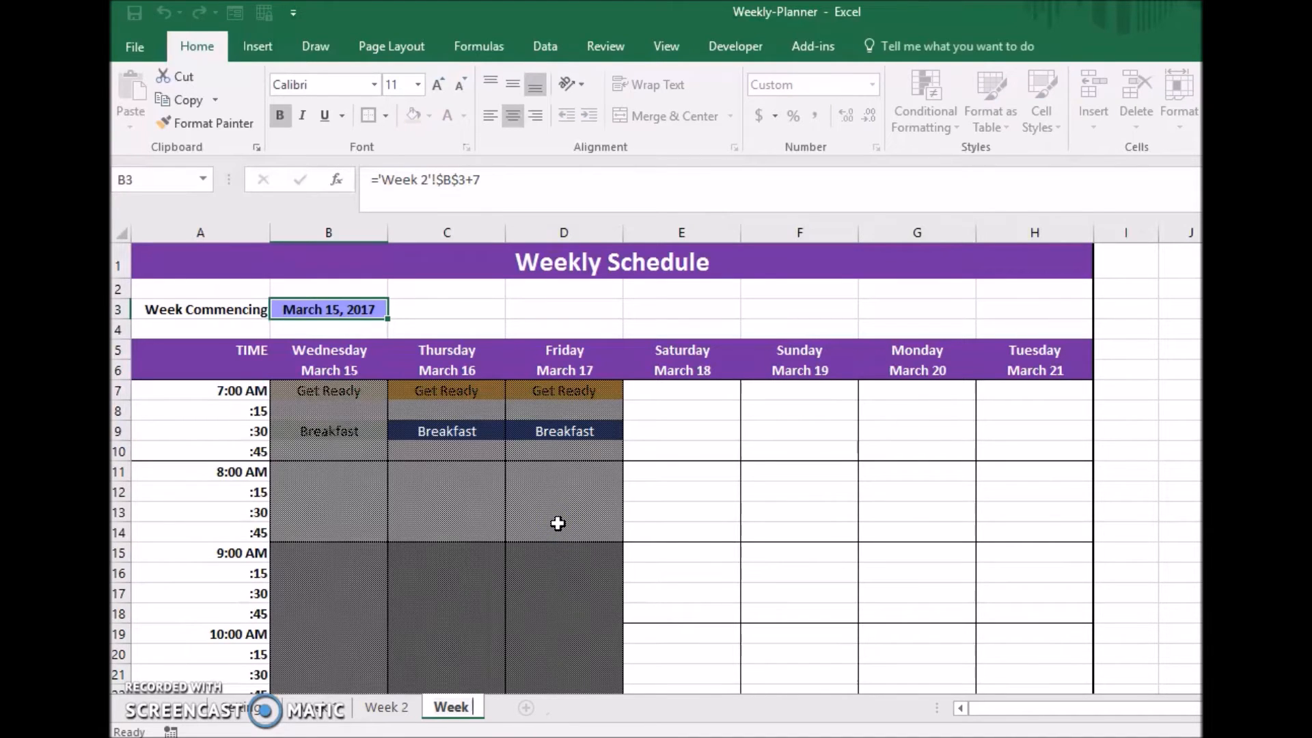
pyautogui.write('3')
pyautogui.press('Return')
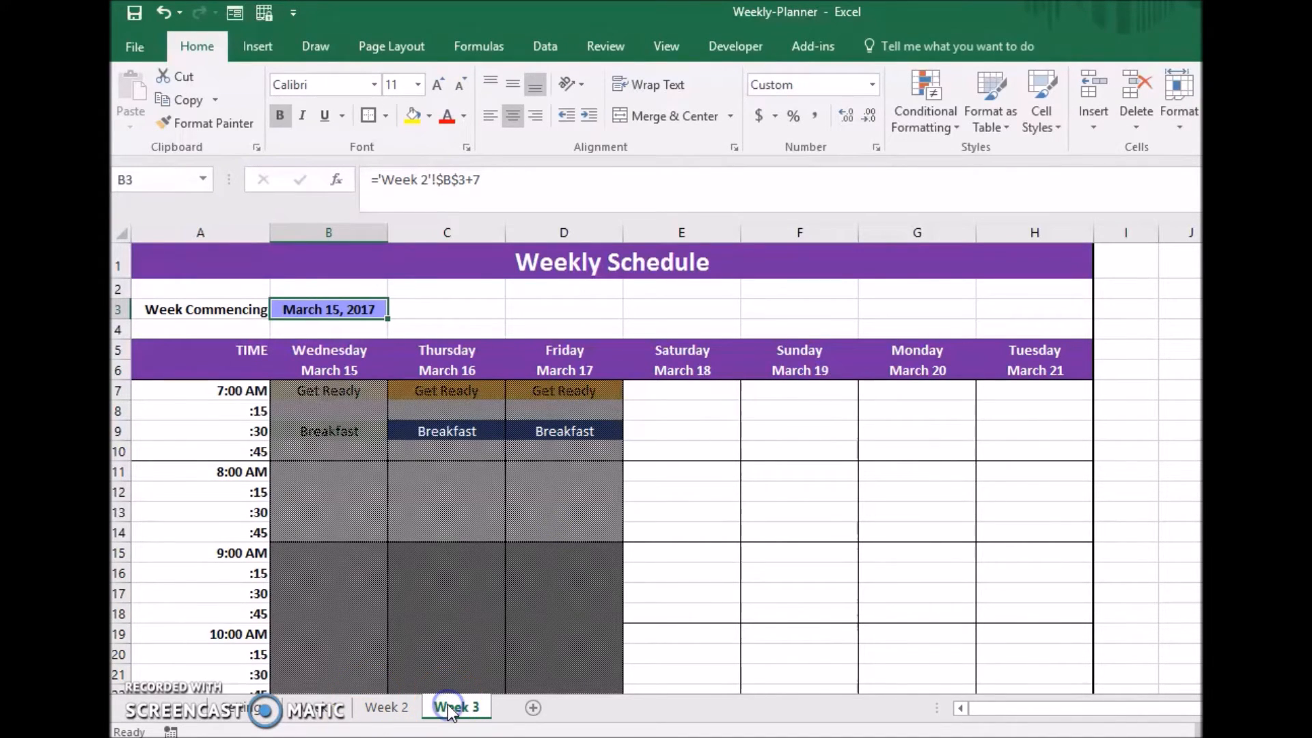
# Duplicate the Week 3 sheet directly after it and rename the copy as Week 4.
pyautogui.moveTo(448, 704); pyautogui.dragTo(519, 705)
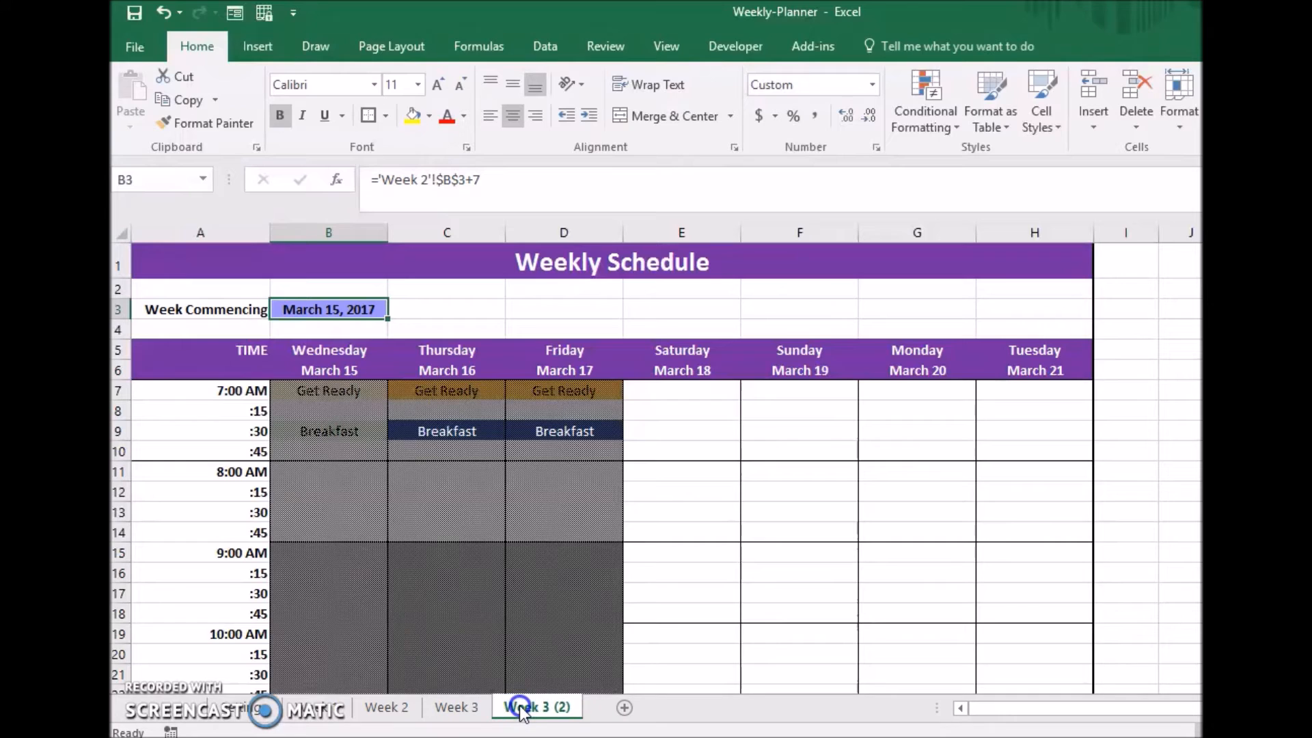
pyautogui.rightClick(519, 705)
pyautogui.click(589, 513)
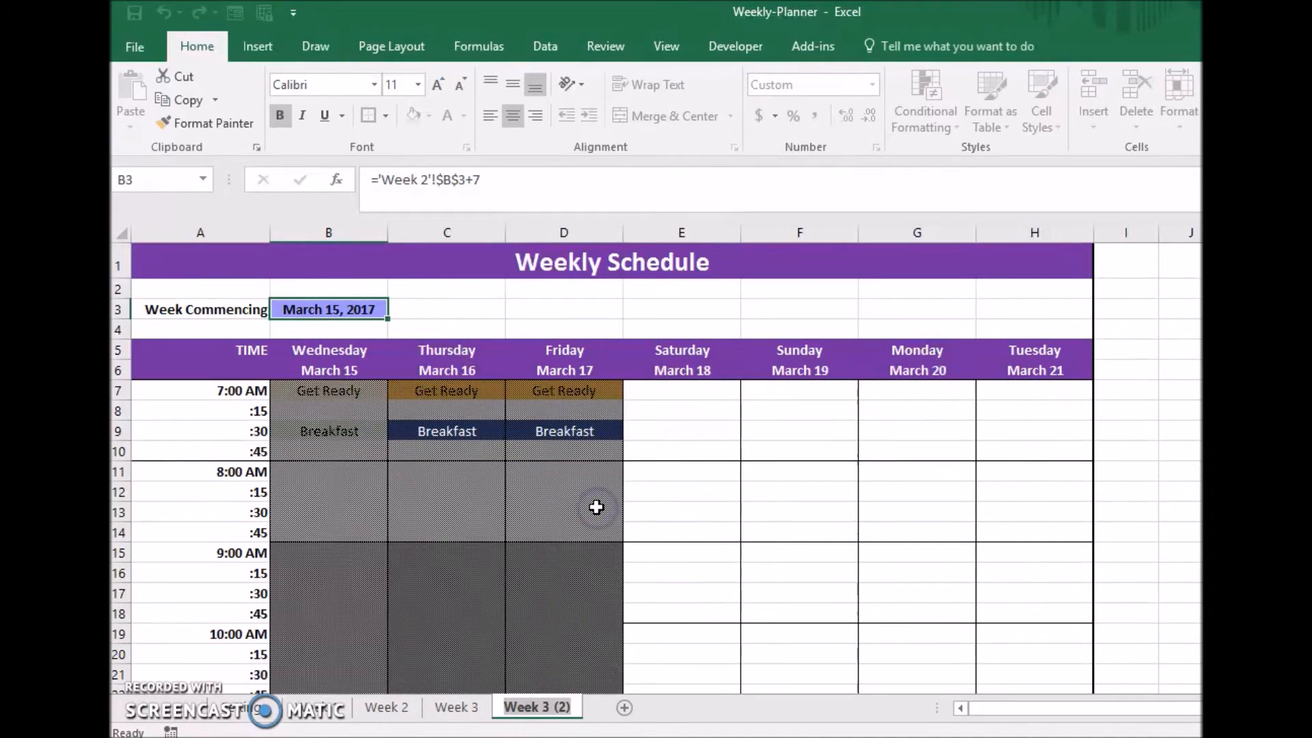
pyautogui.write('Week ')
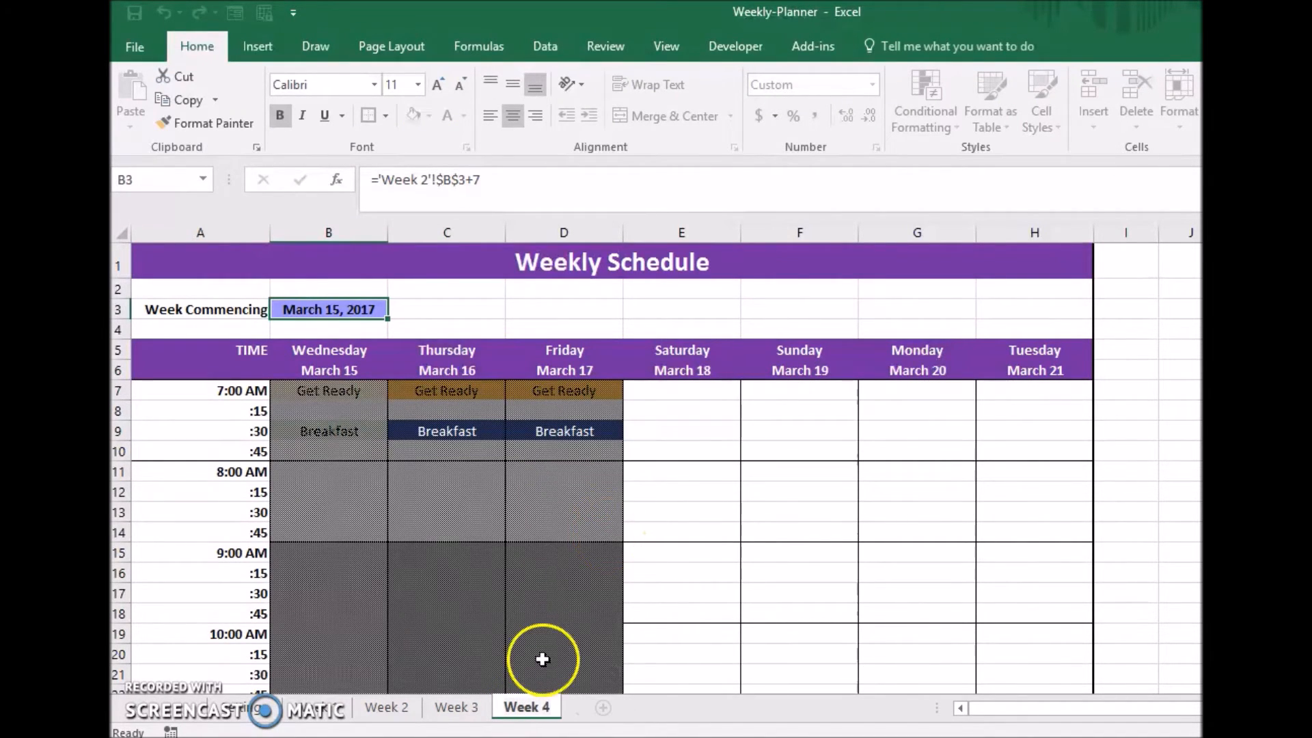
pyautogui.write('4')
pyautogui.press('Return')
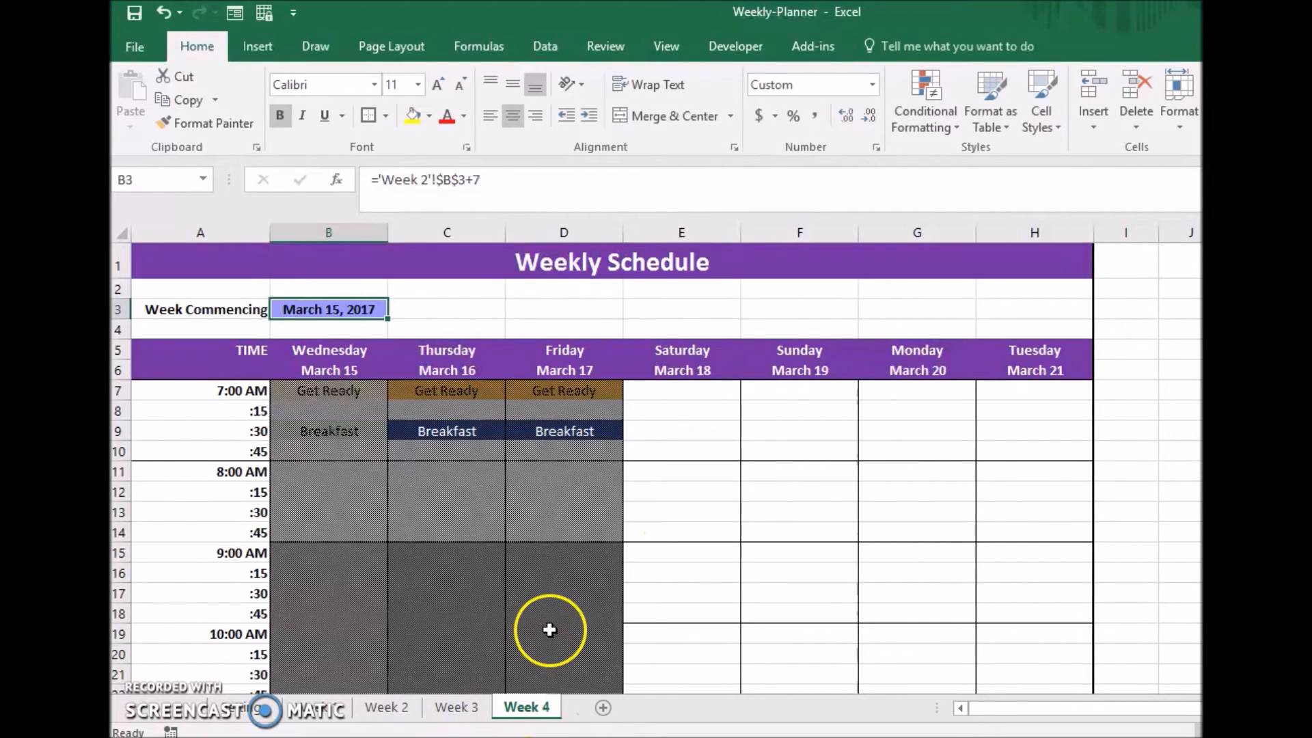
# Set Week 4's Week Commencing date in B3 to the formula ='Week 3'!$B$3+7.
pyautogui.click(426, 179)
pyautogui.press('BackSpace')
pyautogui.write('3')
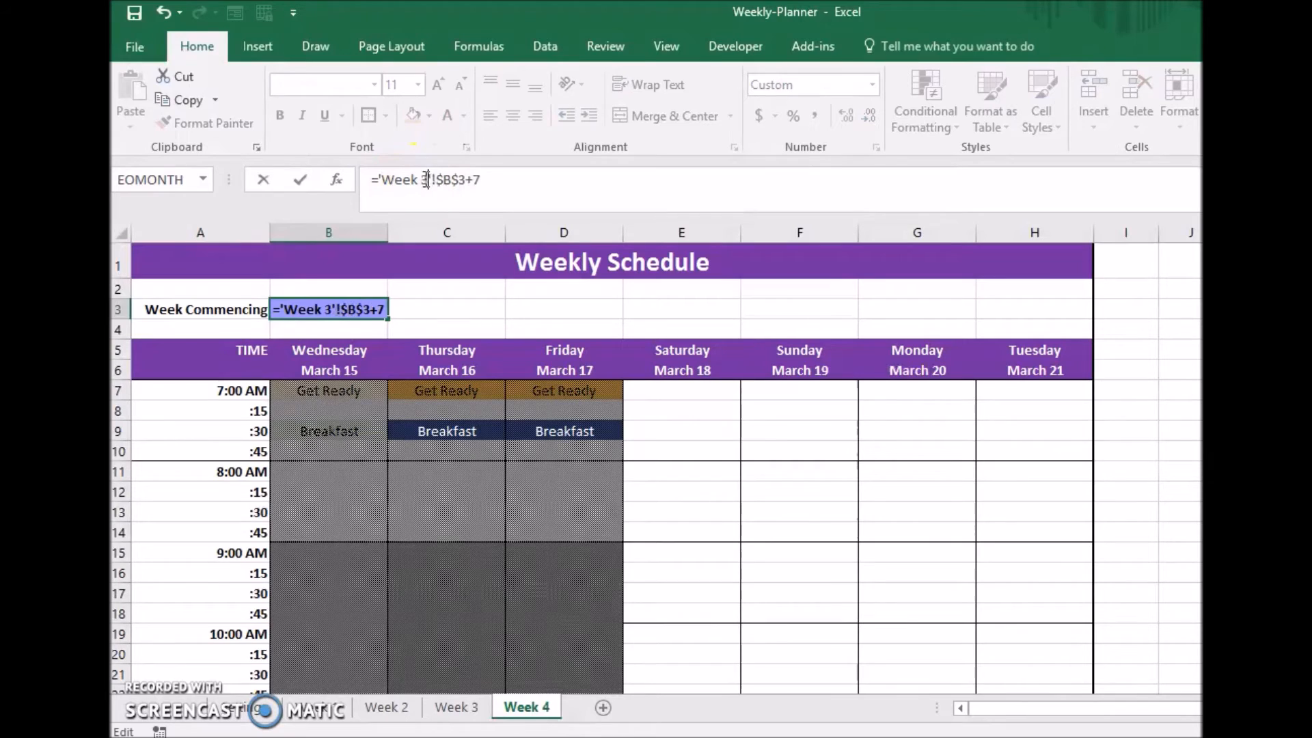
pyautogui.press('Return')
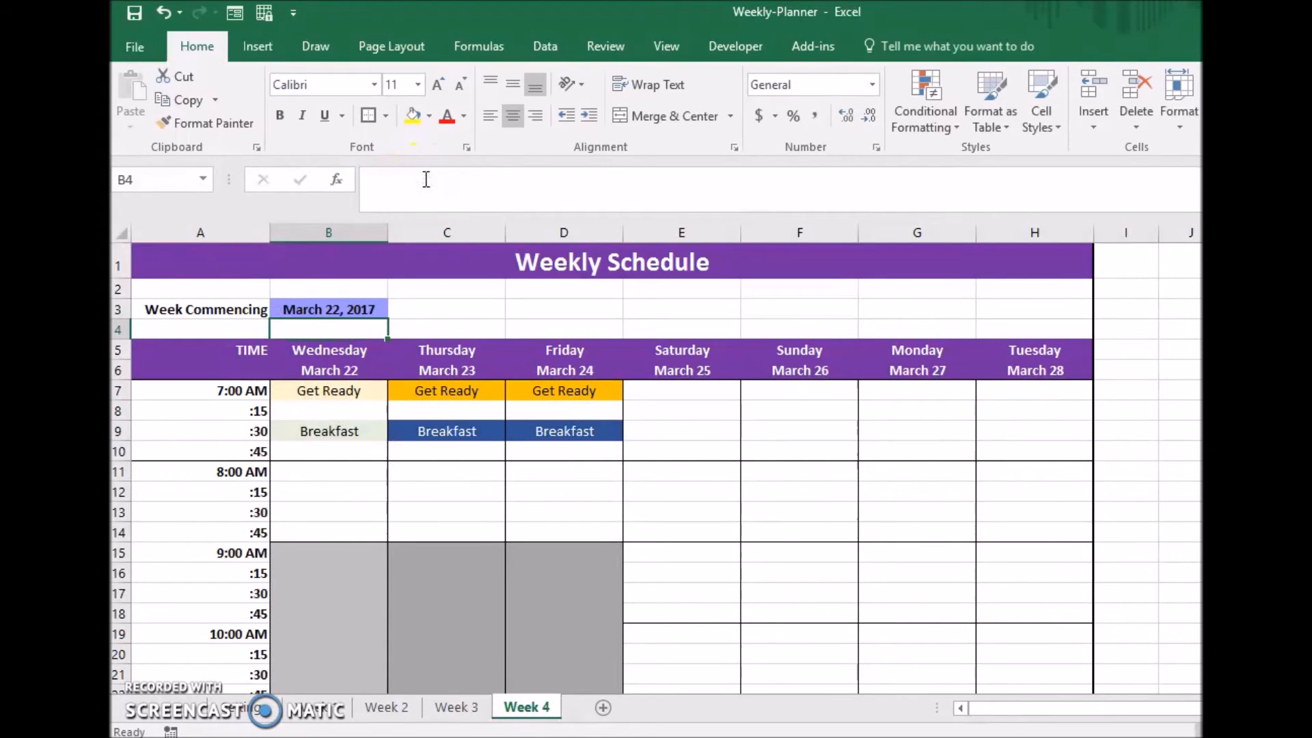
pyautogui.click(356, 312)
# Compare the shading of the Week 3 and Week 4 sheets and check Week 4's Wednesday to Friday dates in row 6.
pyautogui.click(456, 706)
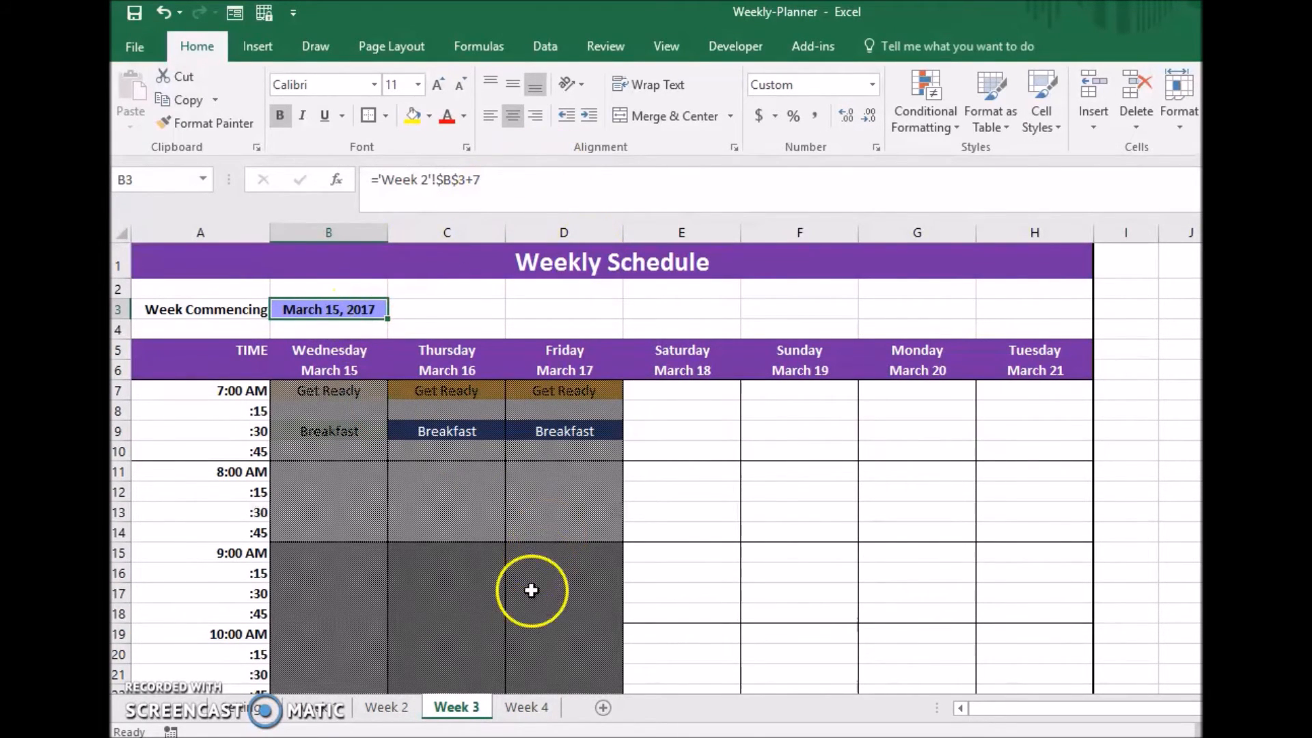
pyautogui.click(547, 708)
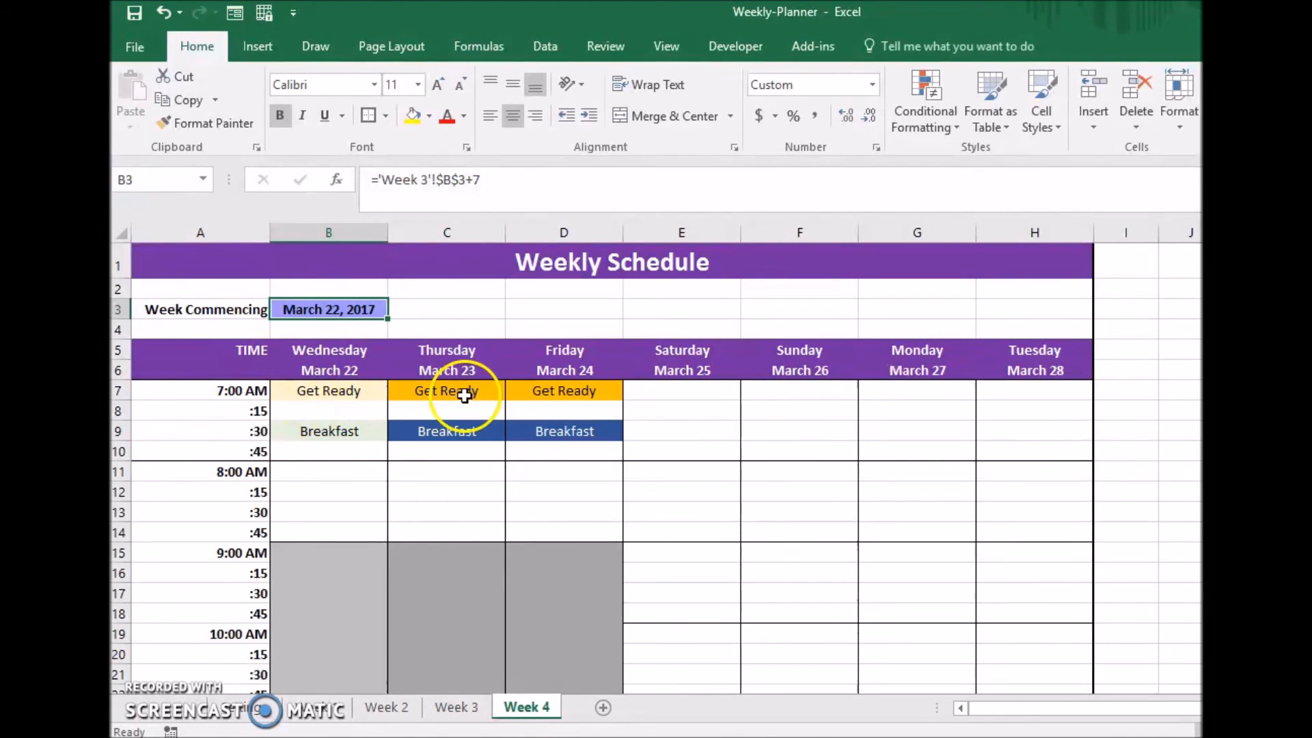
pyautogui.click(342, 370)
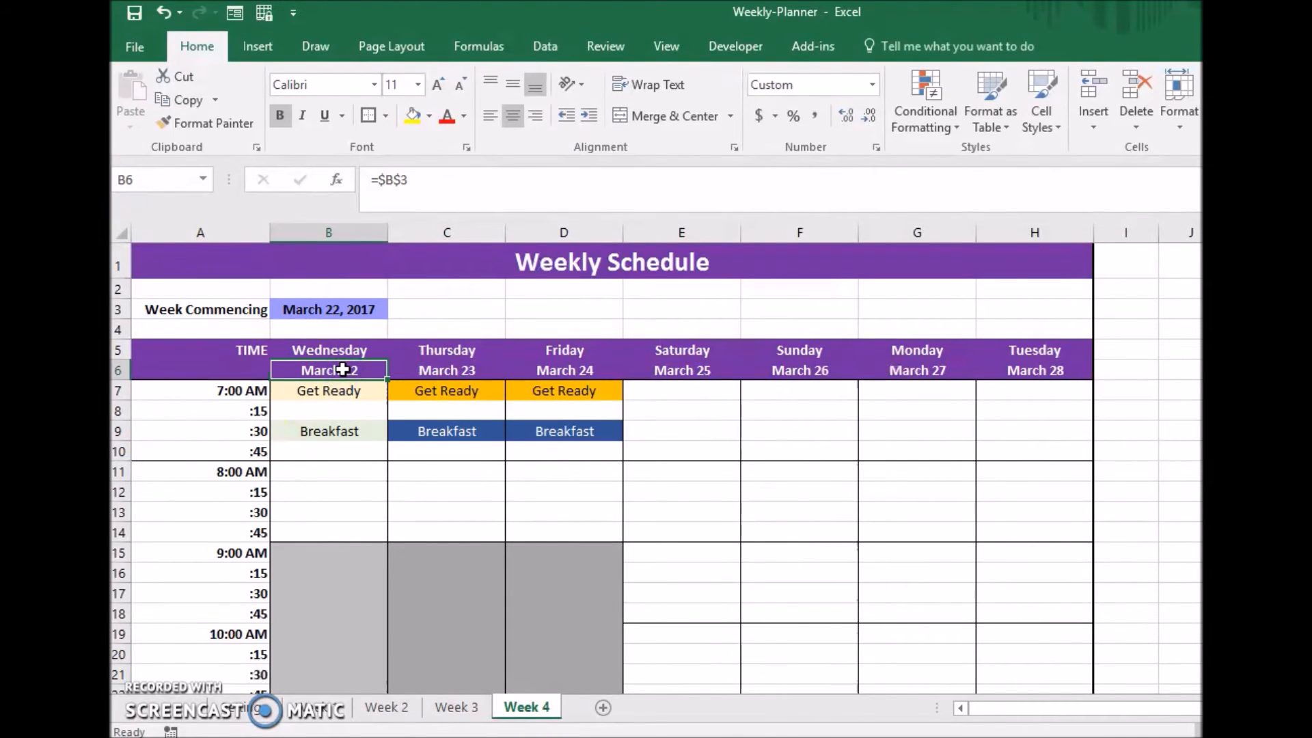
pyautogui.click(443, 370)
pyautogui.click(550, 363)
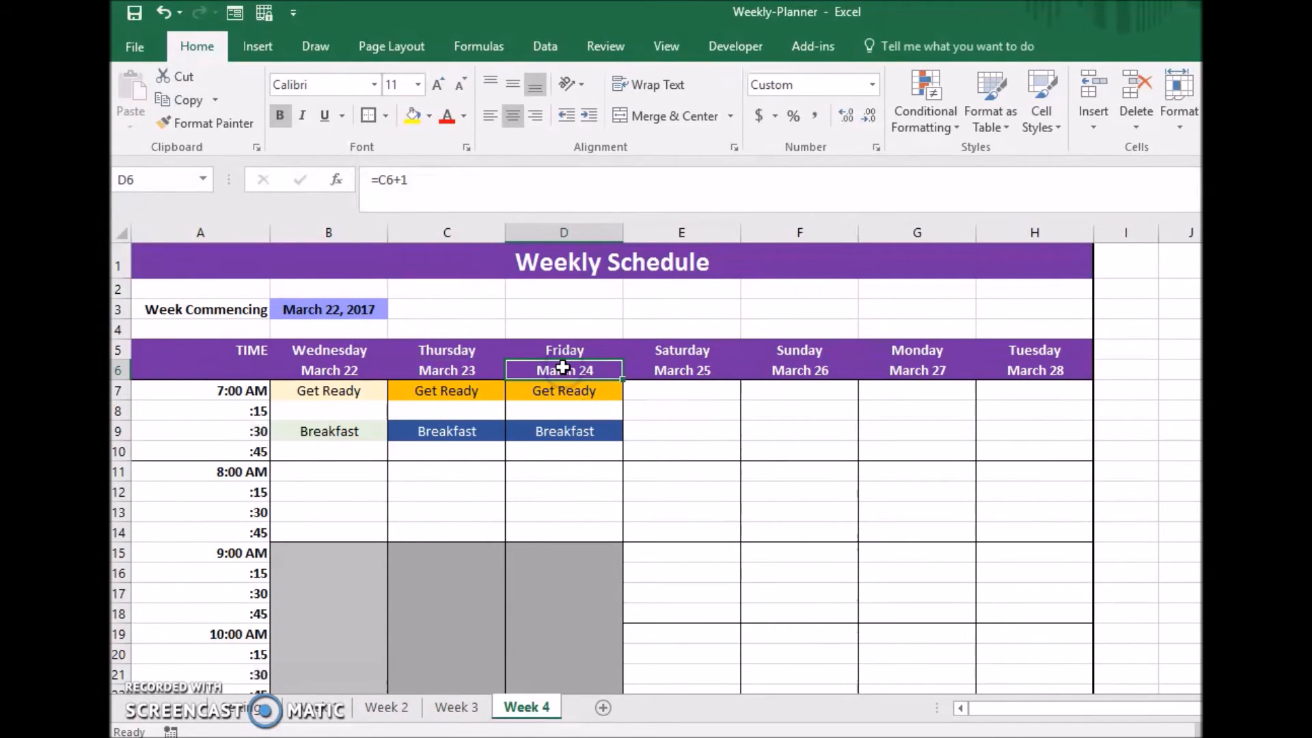
pyautogui.click(455, 707)
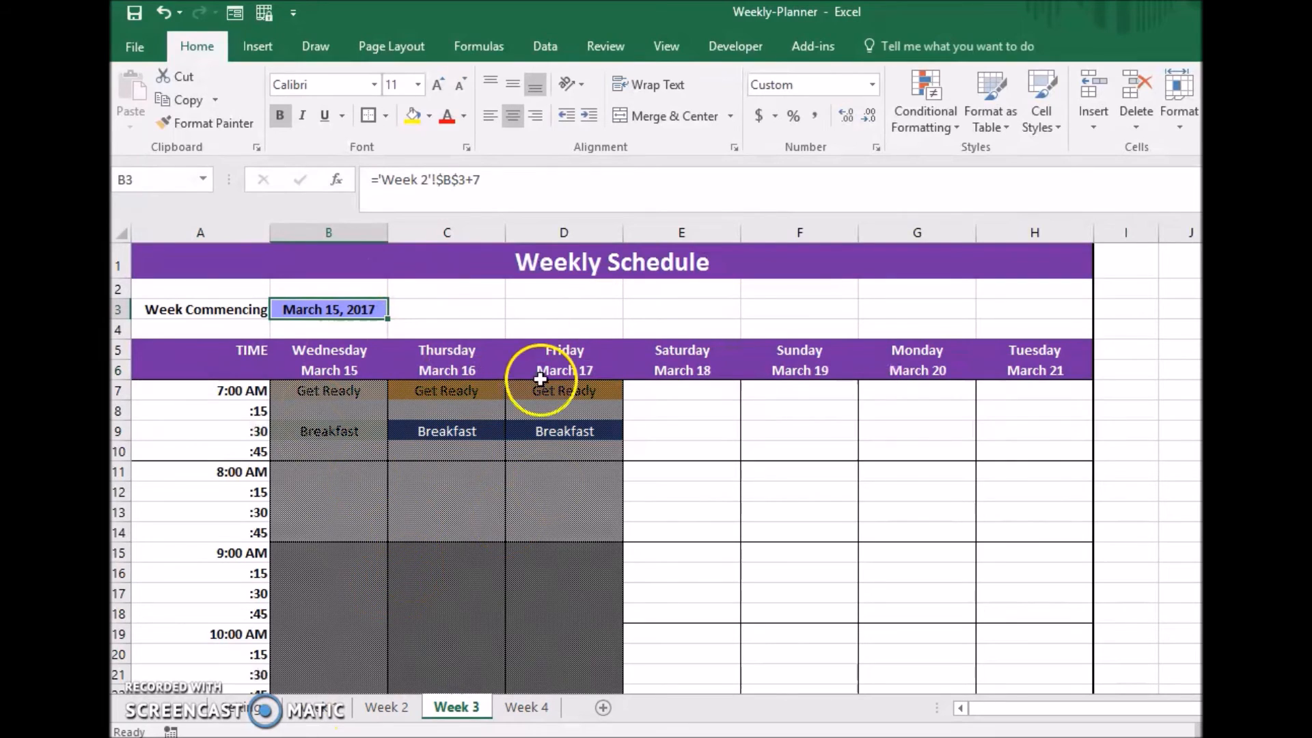
# Duplicate the Week 4 sheet directly after it and rename the copy as Week 5.
pyautogui.click(527, 705)
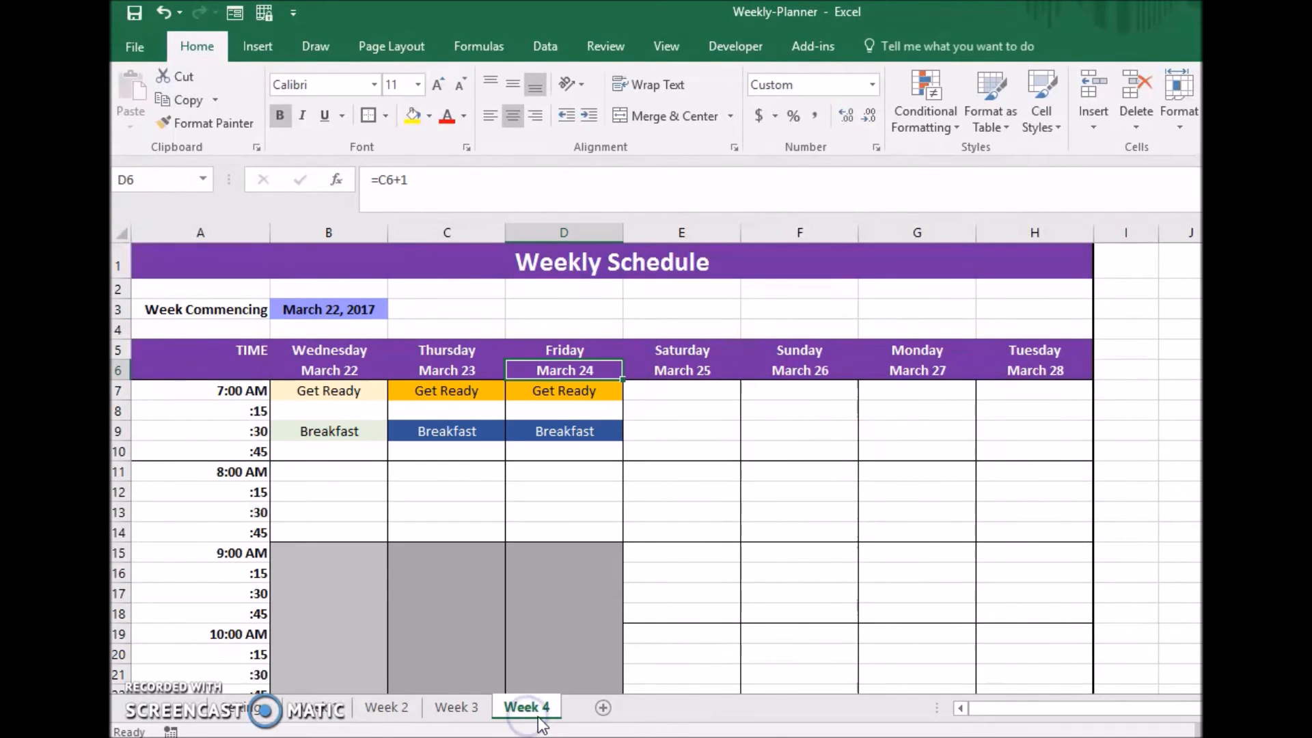
pyautogui.moveTo(593, 711); pyautogui.dragTo(594, 711)
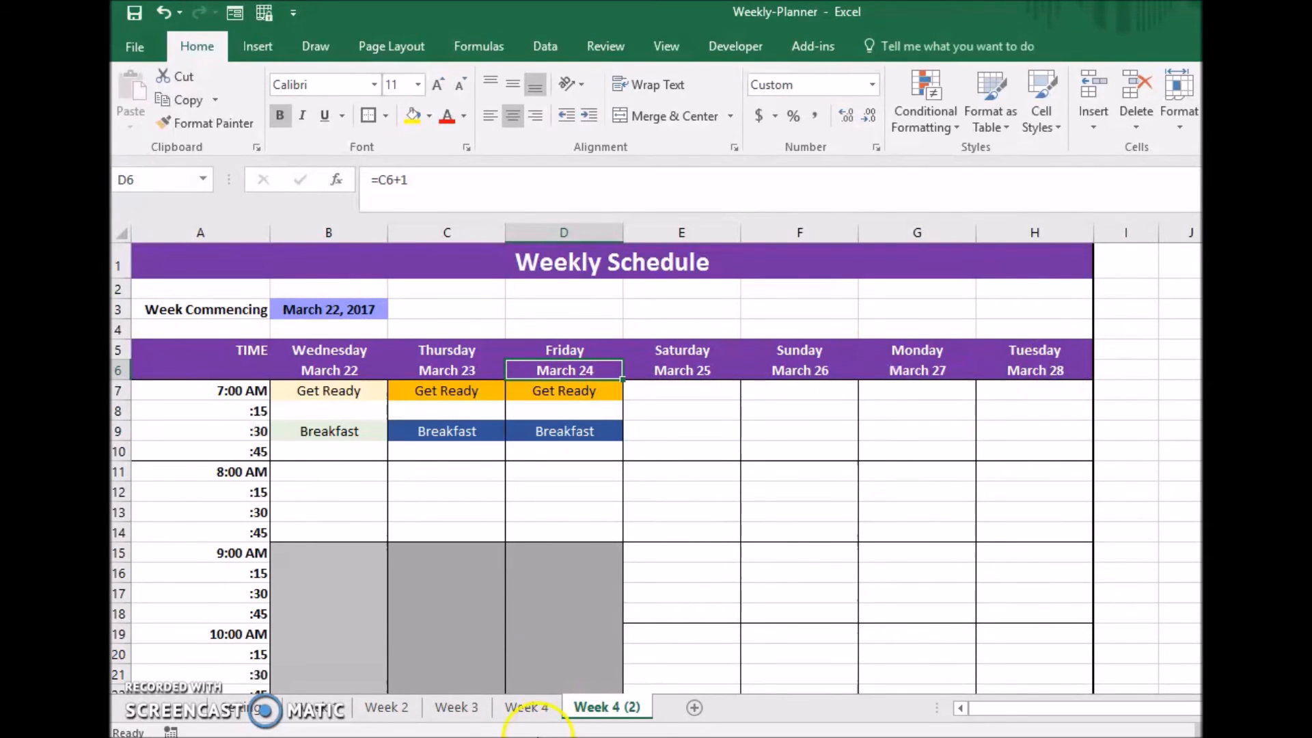
pyautogui.rightClick(601, 700)
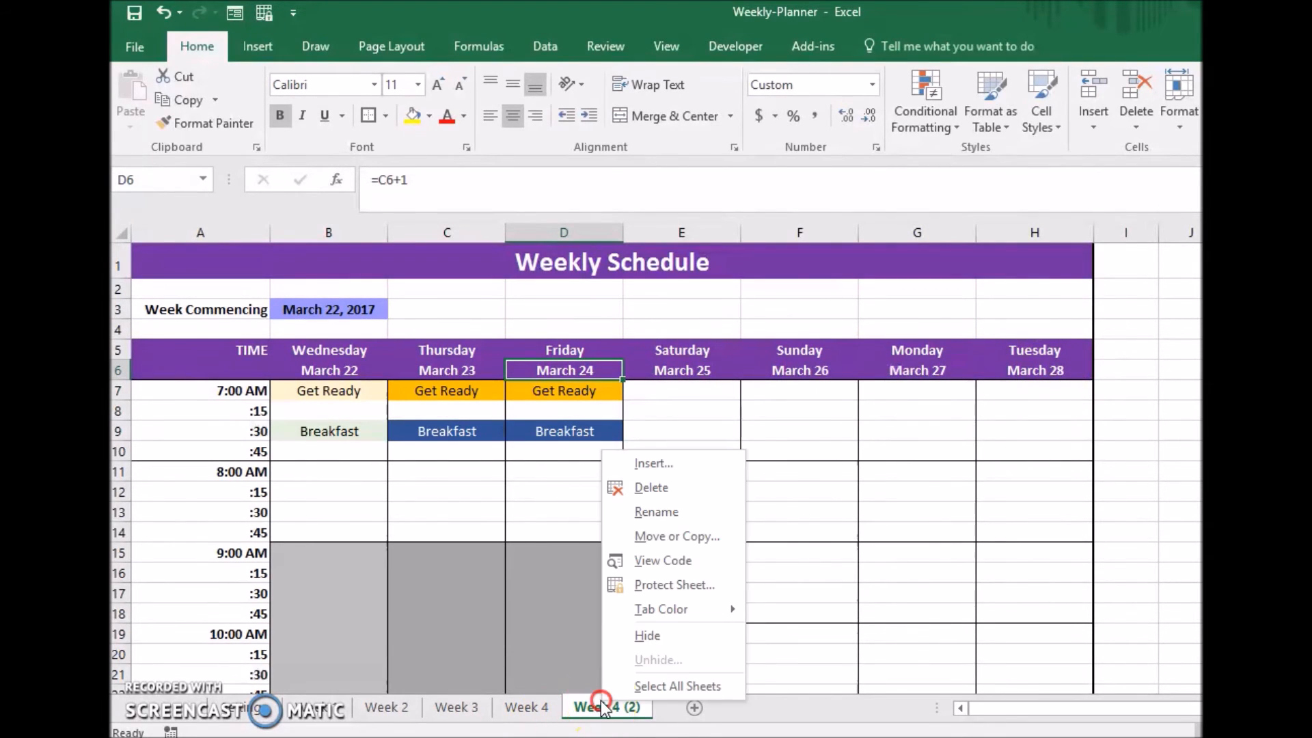
pyautogui.click(707, 511)
pyautogui.write('Week 5')
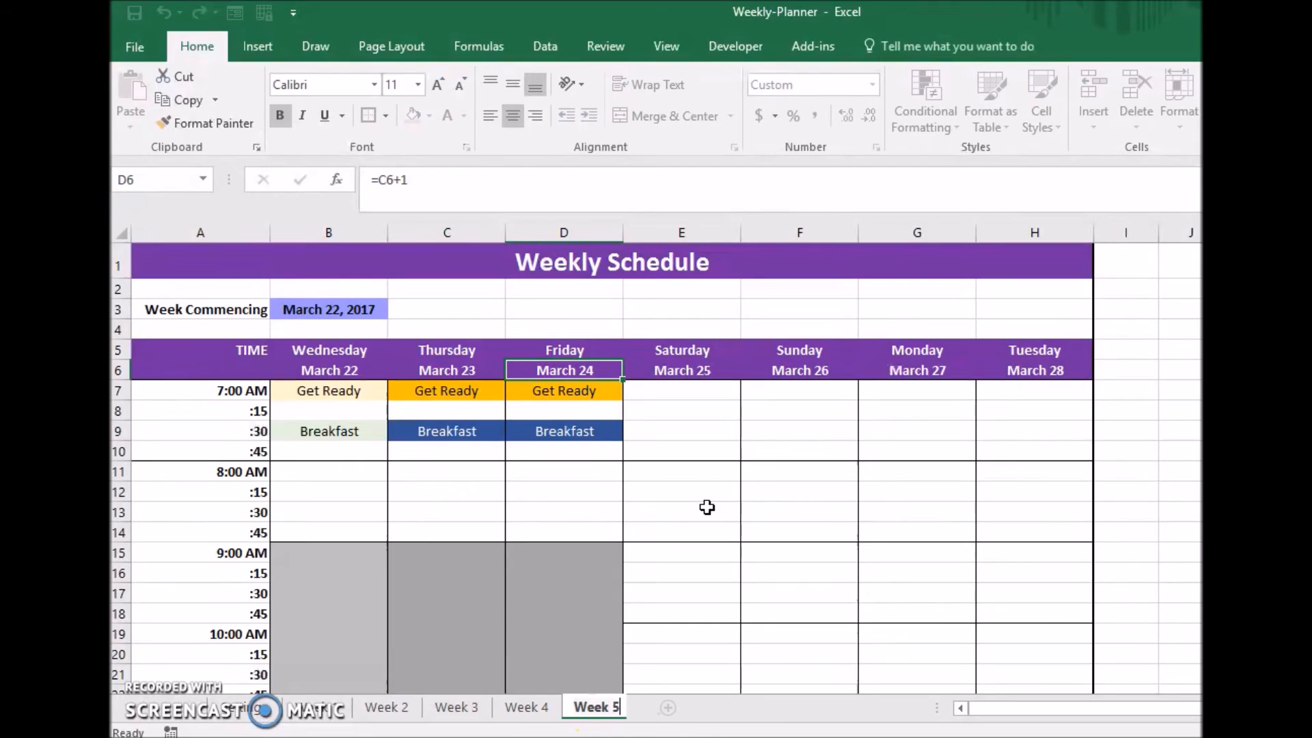
pyautogui.press('Return')
# Set Week 5's Week Commencing date in B3 to the formula ='Week 4'!$B$3+7.
pyautogui.click(360, 310)
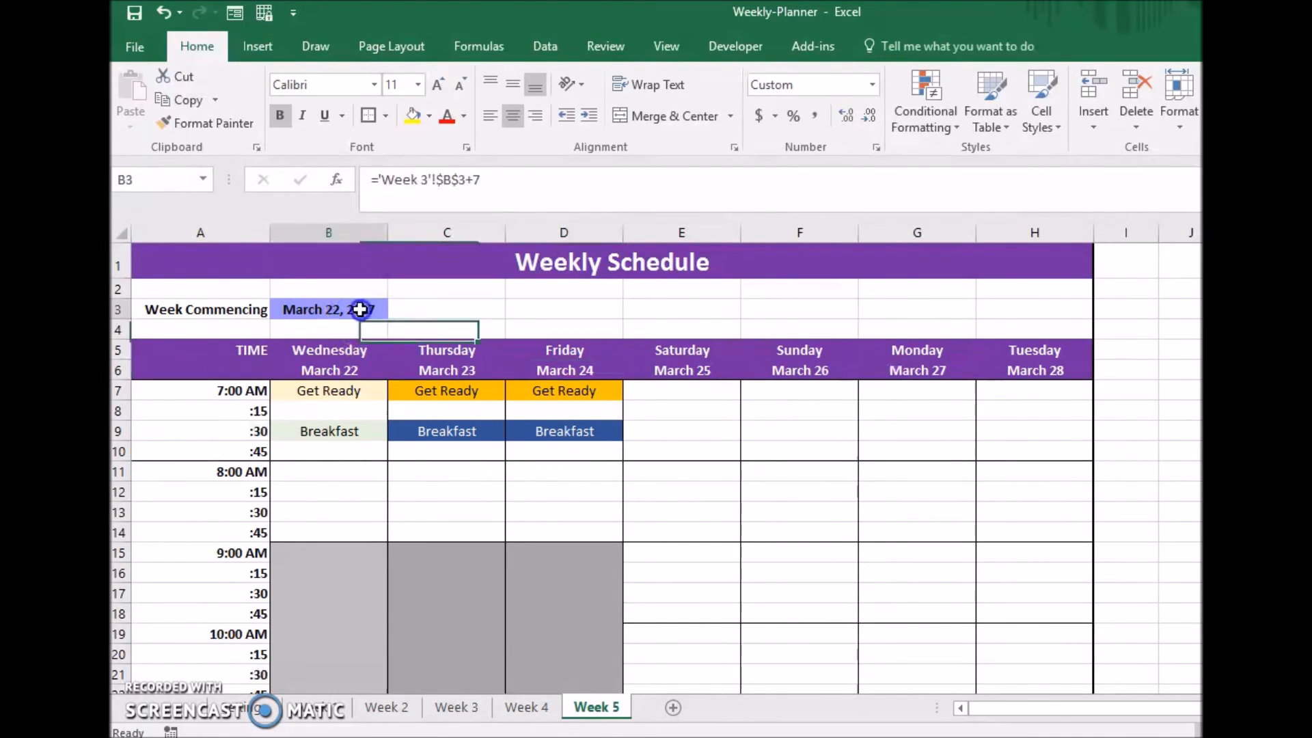
pyautogui.click(428, 180)
pyautogui.press('BackSpace')
pyautogui.write("4'!$B$3+7")
pyautogui.press('Return')
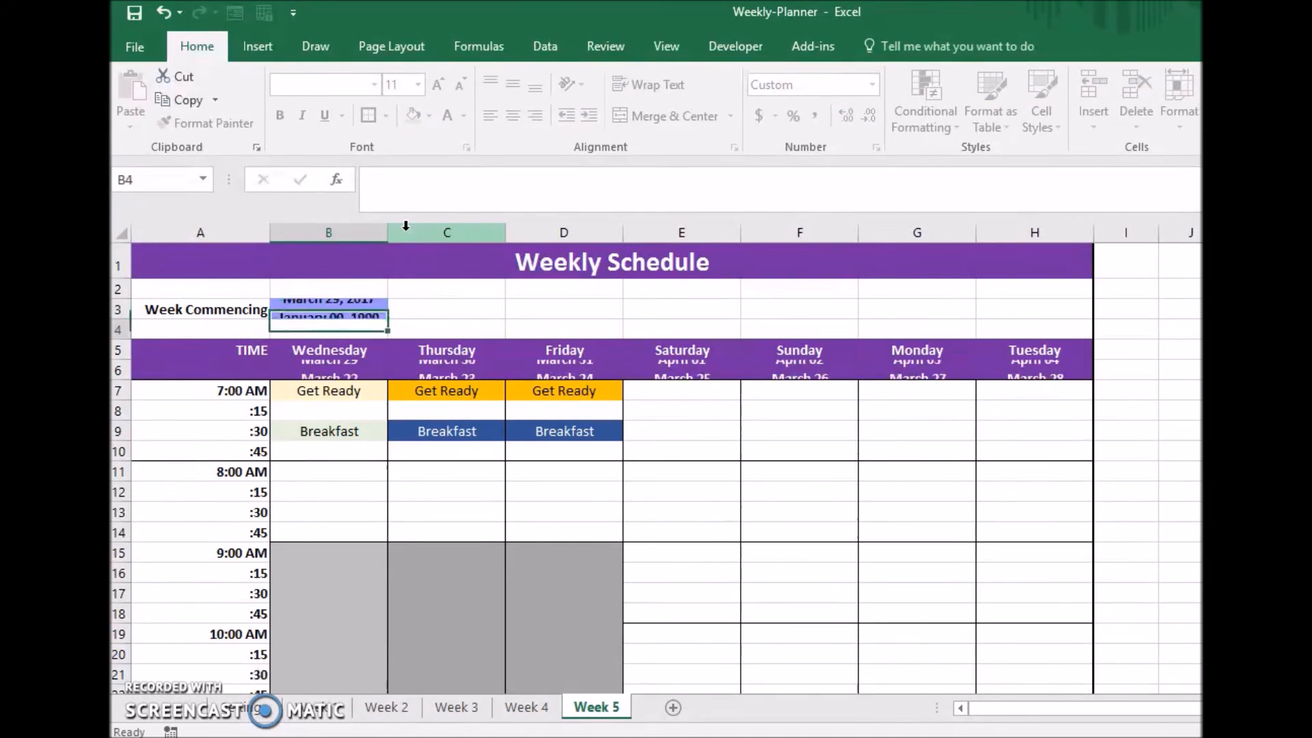
pyautogui.click(345, 310)
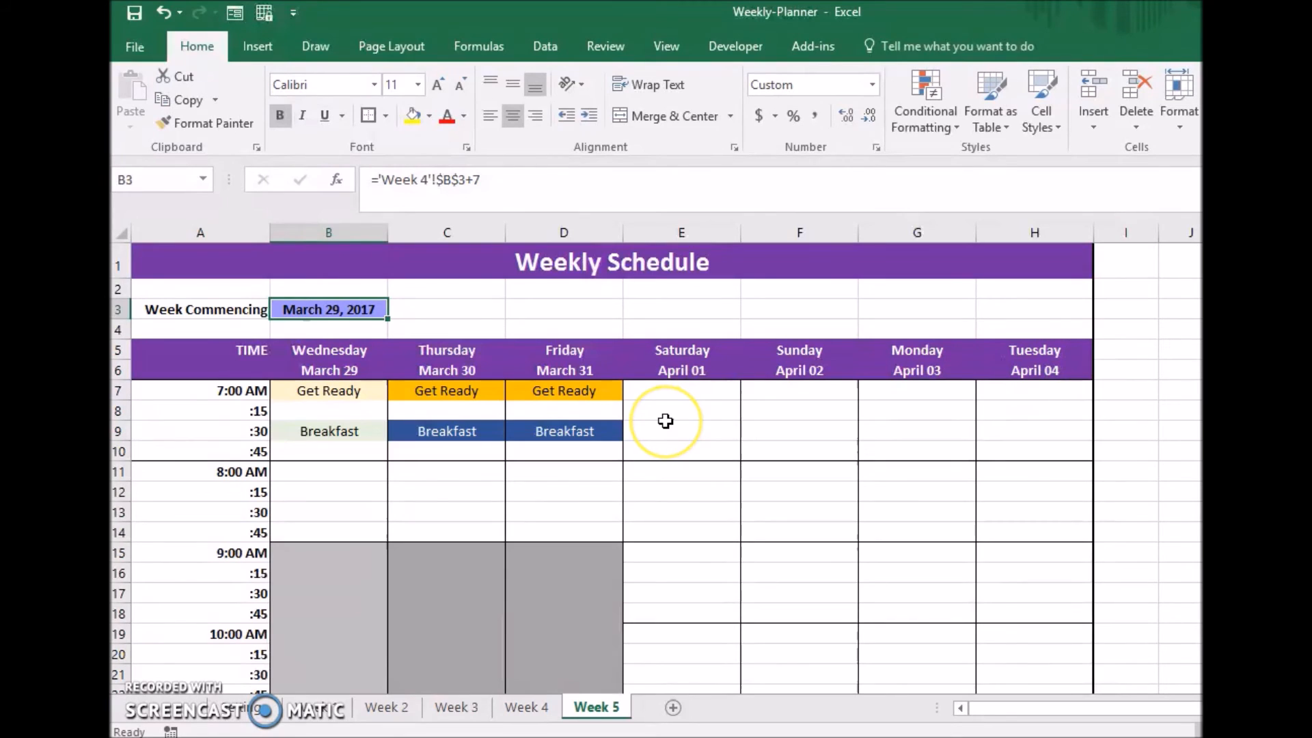
# Review the weekly sheets in order from Week 1 to Week 5, ending back on Week 1.
pyautogui.click(309, 721)
pyautogui.click(383, 711)
pyautogui.click(444, 709)
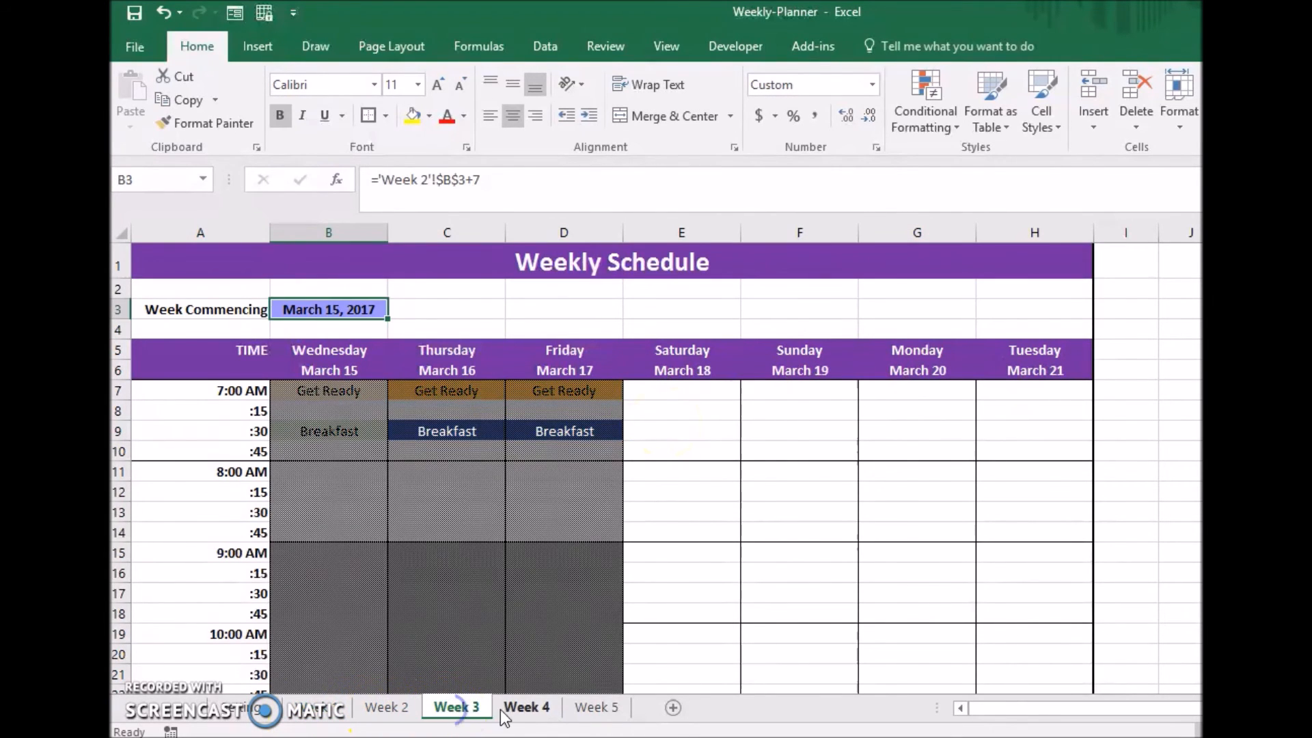
pyautogui.click(526, 708)
pyautogui.click(575, 708)
pyautogui.click(319, 712)
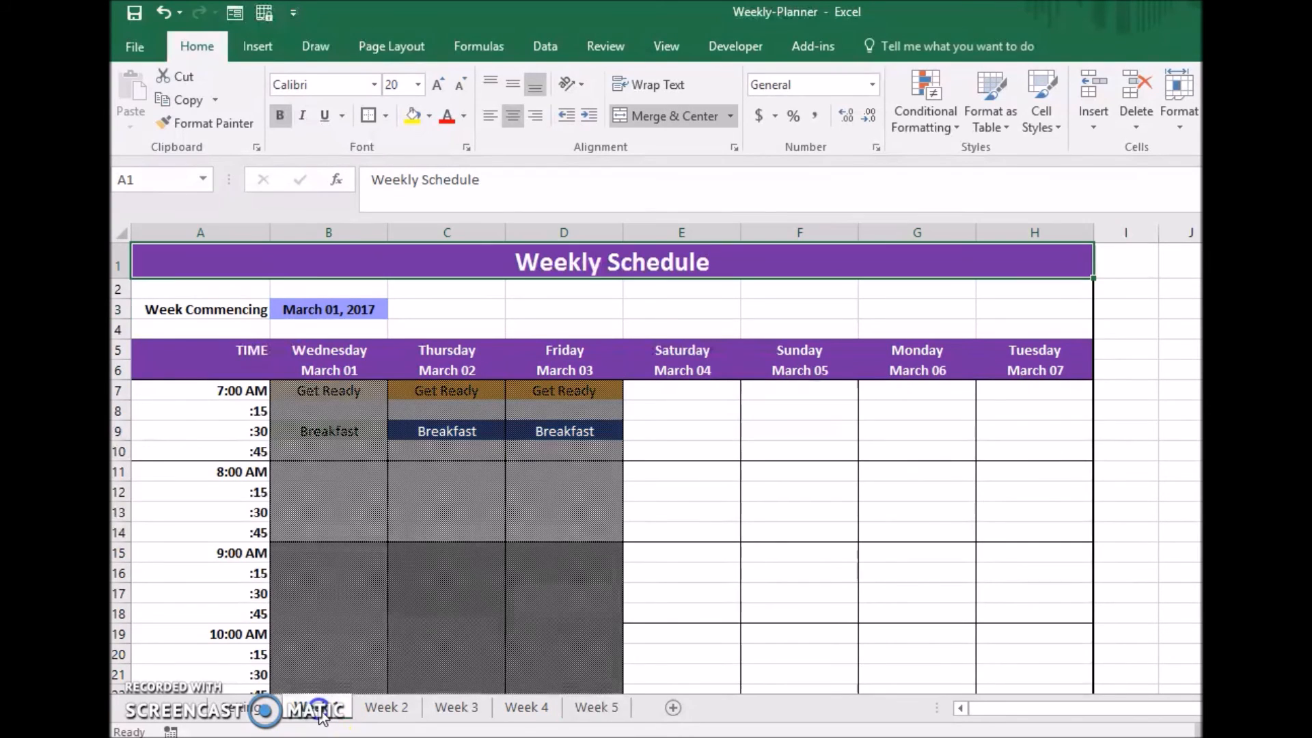